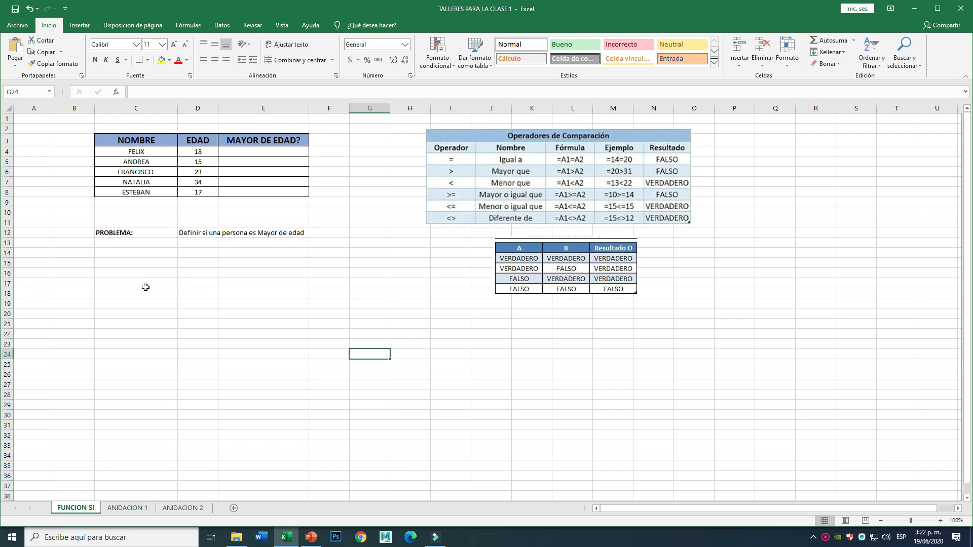
Step: Write the statement "Es mayor de edad cuando tiene 18 años o más" in cell C15, under the problem description
{"action": "left_click", "coordinate": [144, 287]}
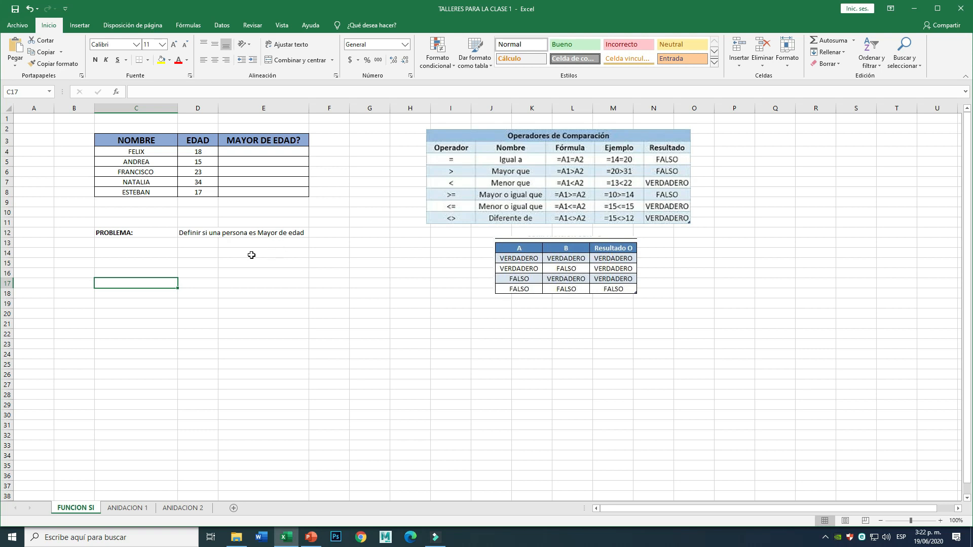
{"action": "left_click", "coordinate": [126, 274]}
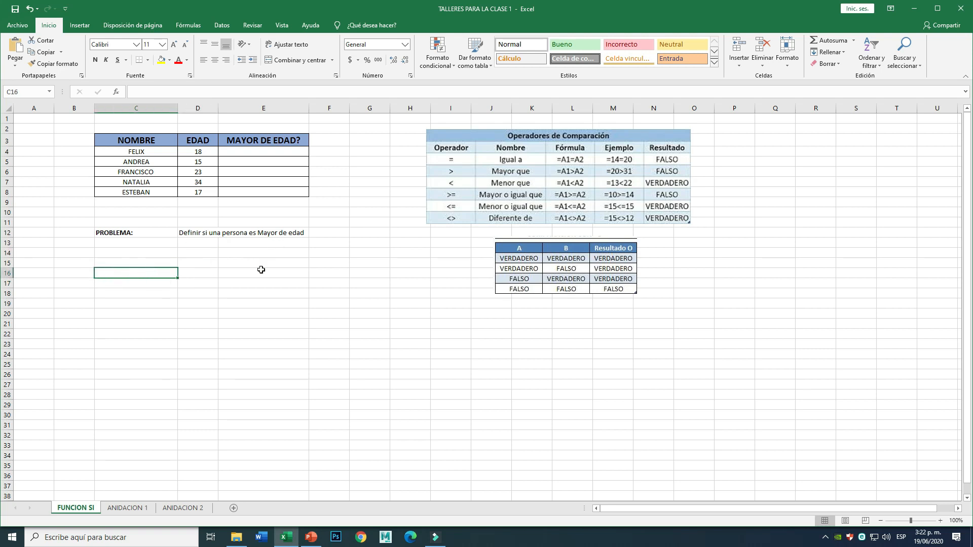
{"action": "left_click", "coordinate": [126, 263]}
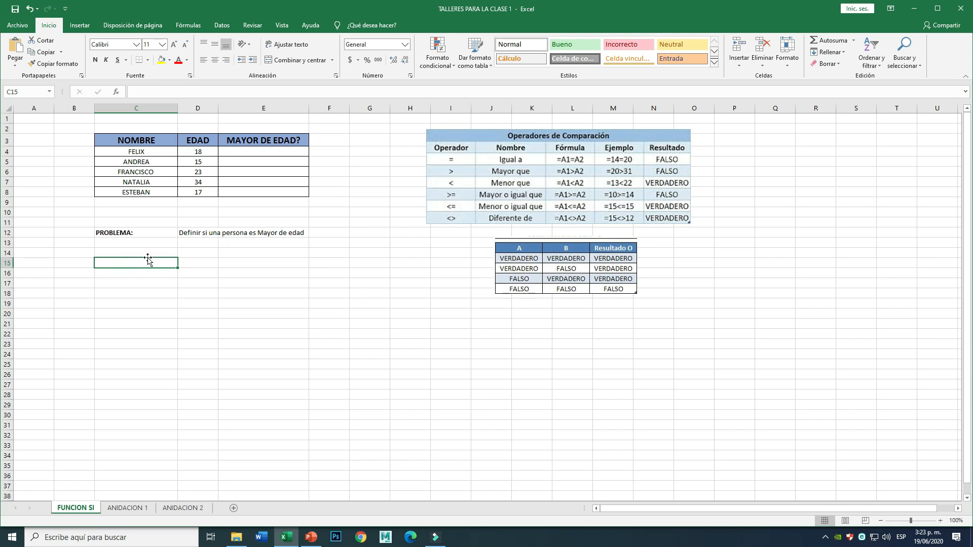
{"action": "type", "text": "Es ma"}
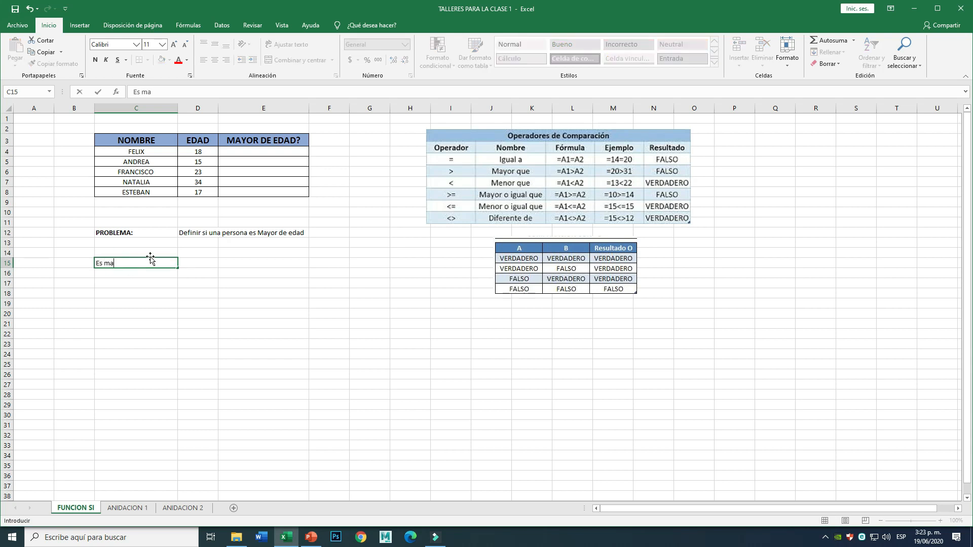
{"action": "type", "text": "yor de edad cuando tiene 18 añ"}
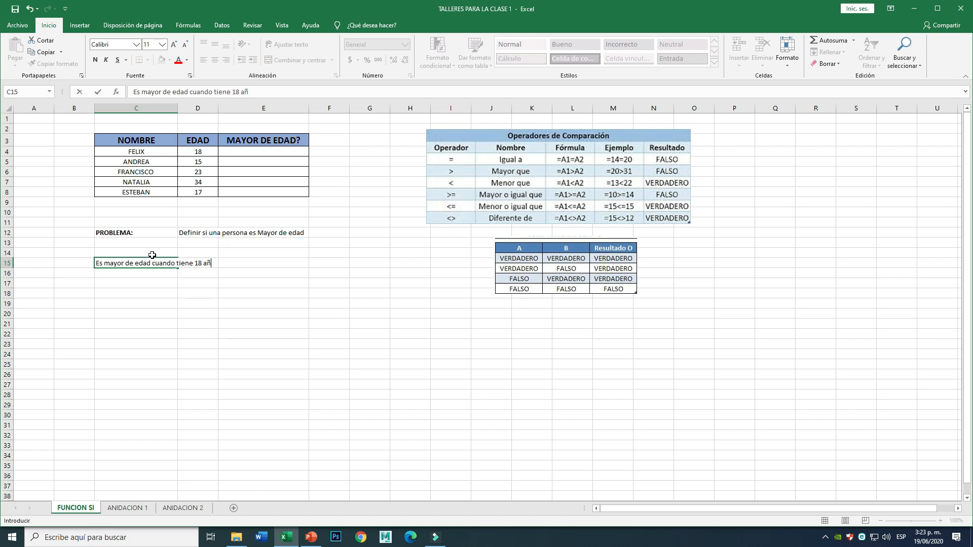
{"action": "type", "text": "os o mas"}
{"action": "key", "text": "Return"}
{"action": "key", "text": "Return"}
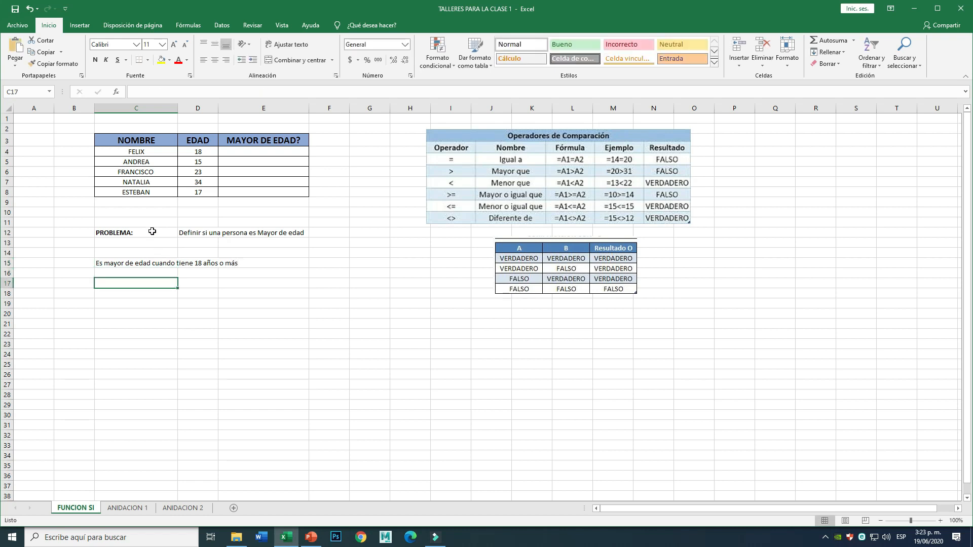
Step: Add the bold label "Condición" in cell B15, beside the age statement
{"action": "left_click", "coordinate": [65, 263]}
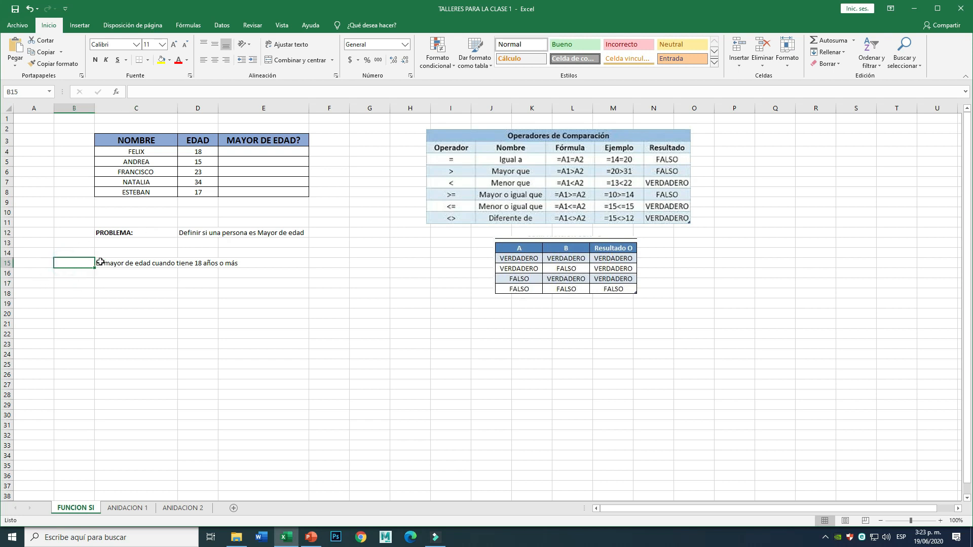
{"action": "type", "text": "Condición"}
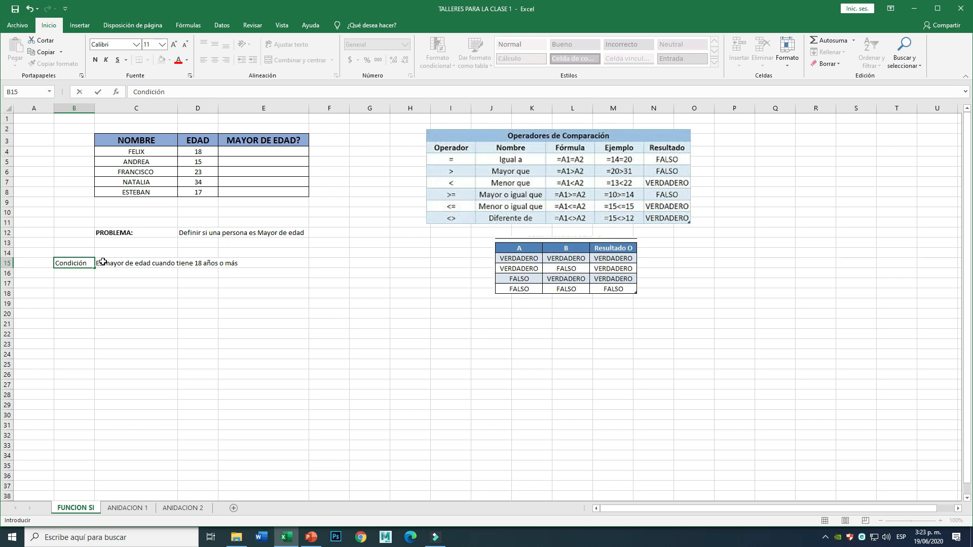
{"action": "left_click", "coordinate": [78, 314]}
{"action": "left_click", "coordinate": [73, 263]}
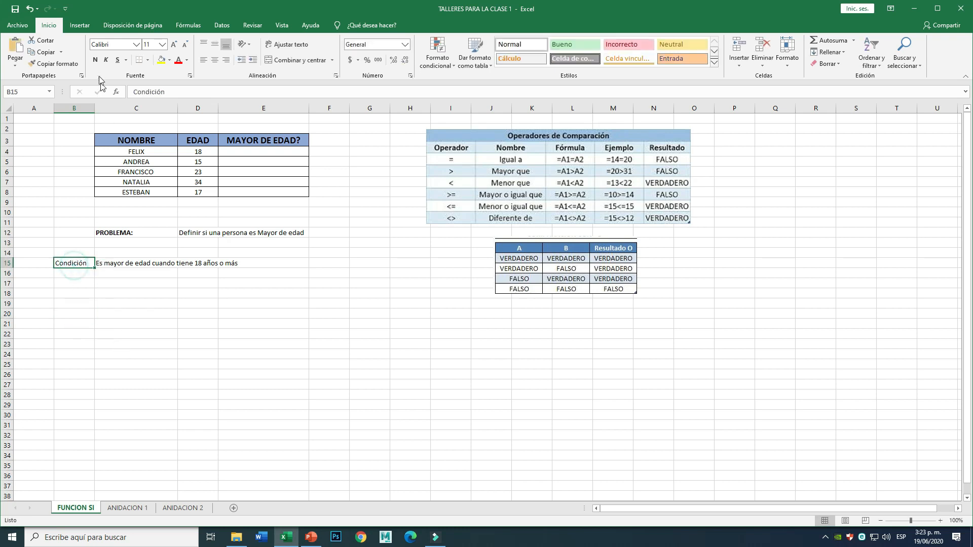
{"action": "left_click", "coordinate": [94, 60]}
{"action": "left_click", "coordinate": [135, 320]}
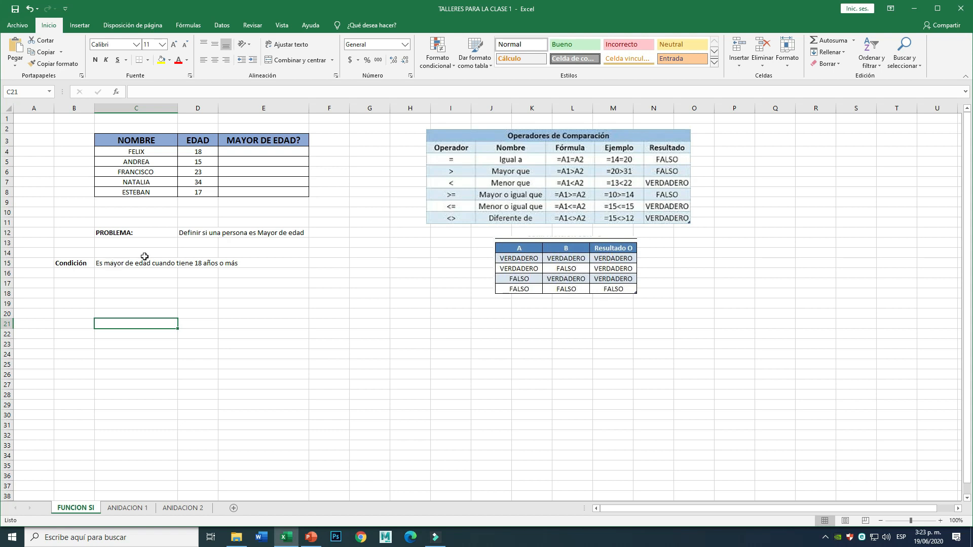
Step: Write the condition EDAD >= 18 in cell C18, temporarily using the English (United States) keyboard layout for the comparison symbol
{"action": "left_click", "coordinate": [107, 262]}
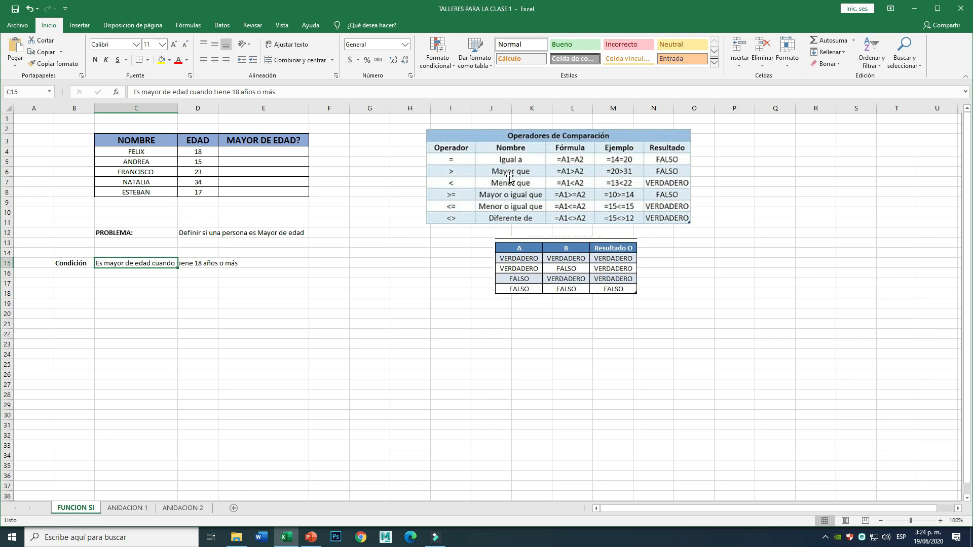
{"action": "left_click", "coordinate": [218, 293]}
{"action": "left_click", "coordinate": [152, 267]}
{"action": "left_click", "coordinate": [148, 295]}
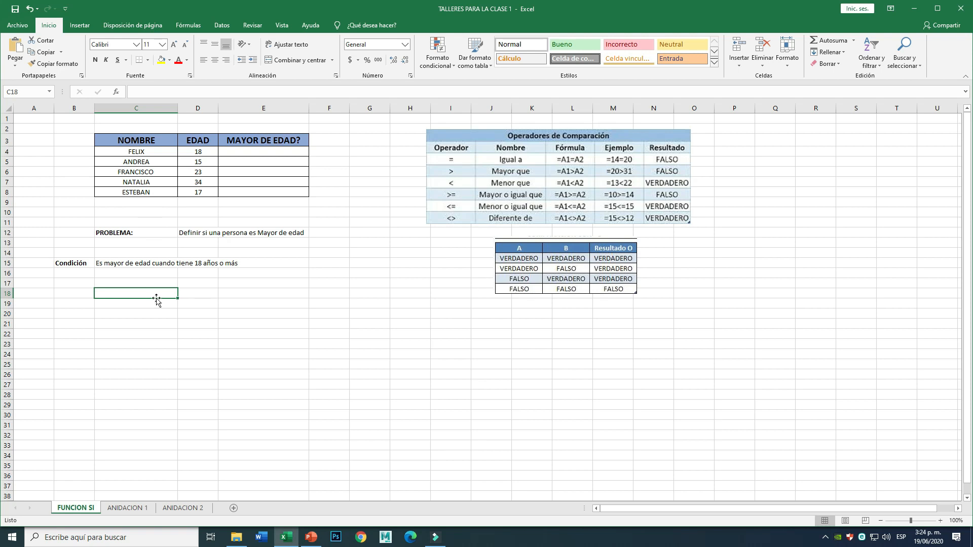
{"action": "type", "text": "e"}
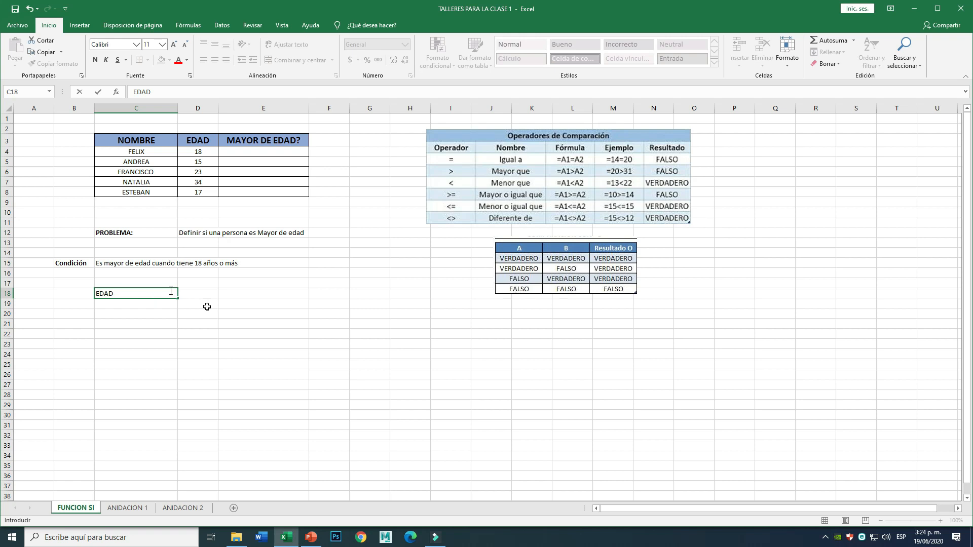
{"action": "left_click", "coordinate": [901, 537]}
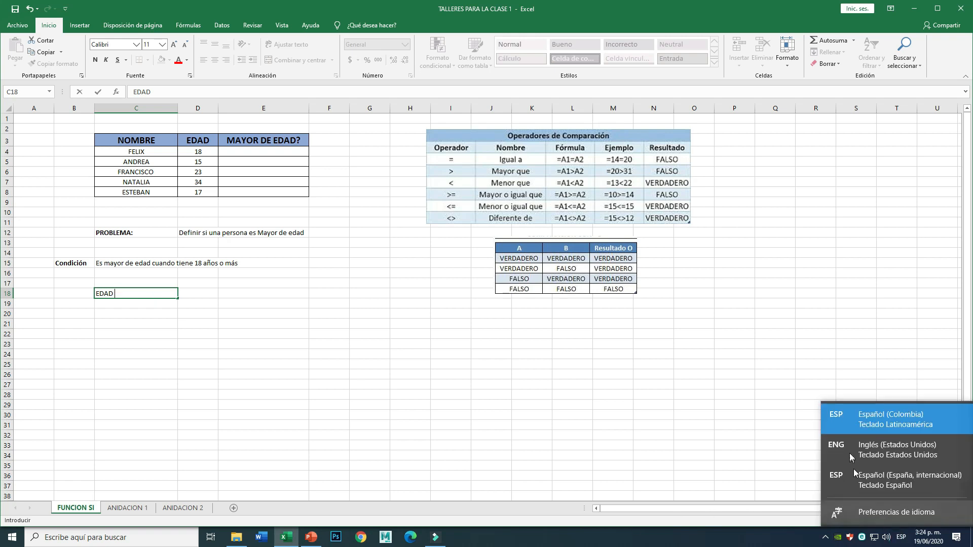
{"action": "left_click", "coordinate": [879, 452]}
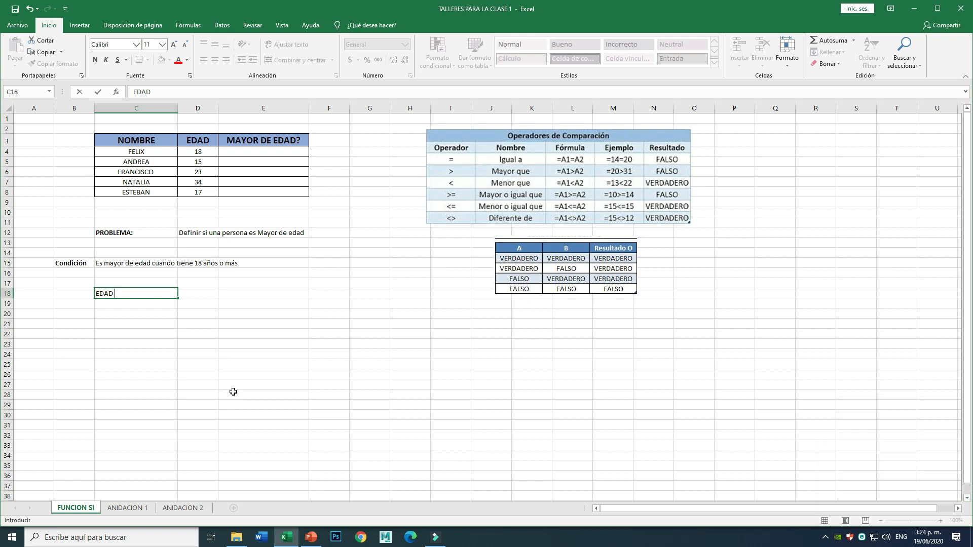
{"action": "left_click", "coordinate": [901, 537]}
{"action": "left_click", "coordinate": [879, 424]}
{"action": "left_click", "coordinate": [114, 320]}
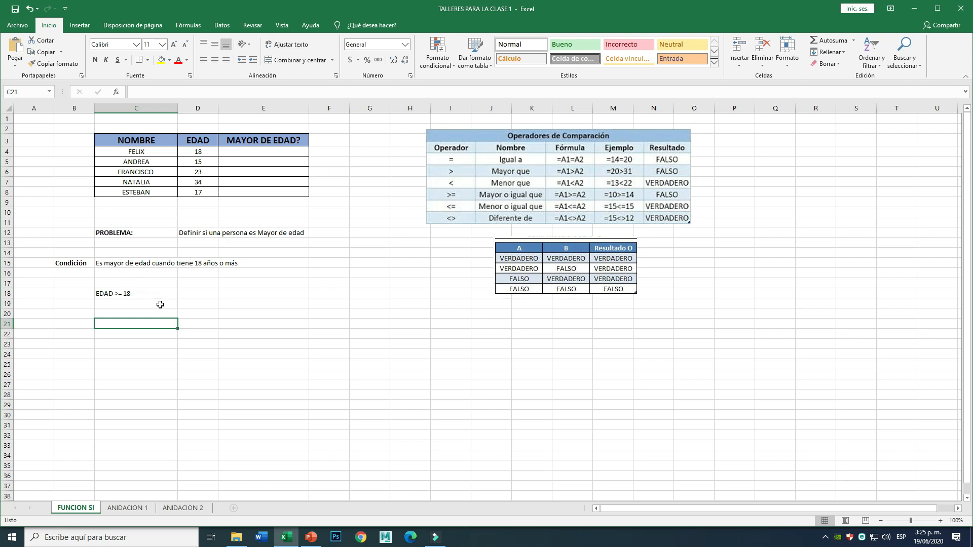
{"action": "left_click", "coordinate": [117, 313]}
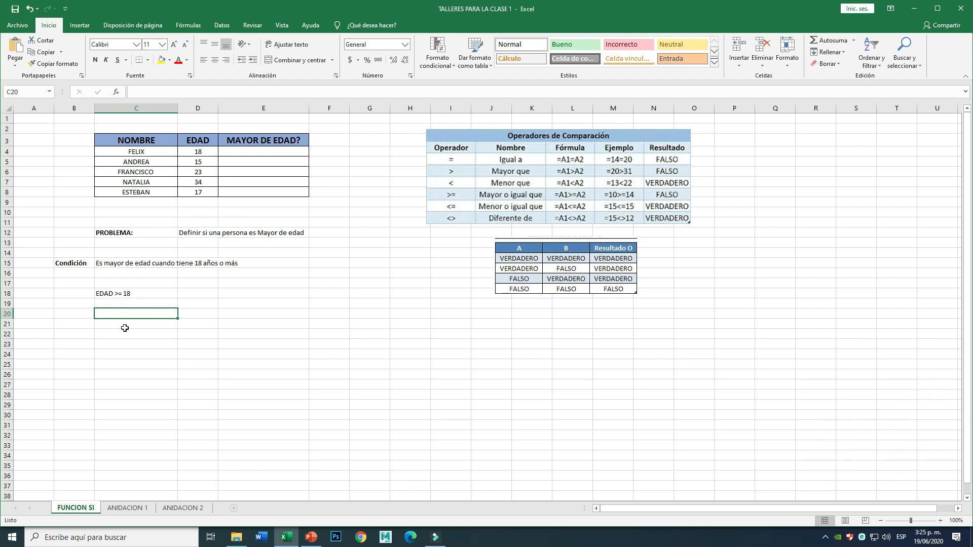
Step: Begin an SI formula in E4 with the logical test D4>=18, temporarily using the English (United States) keyboard layout for the comparison symbol
{"action": "left_click", "coordinate": [234, 150]}
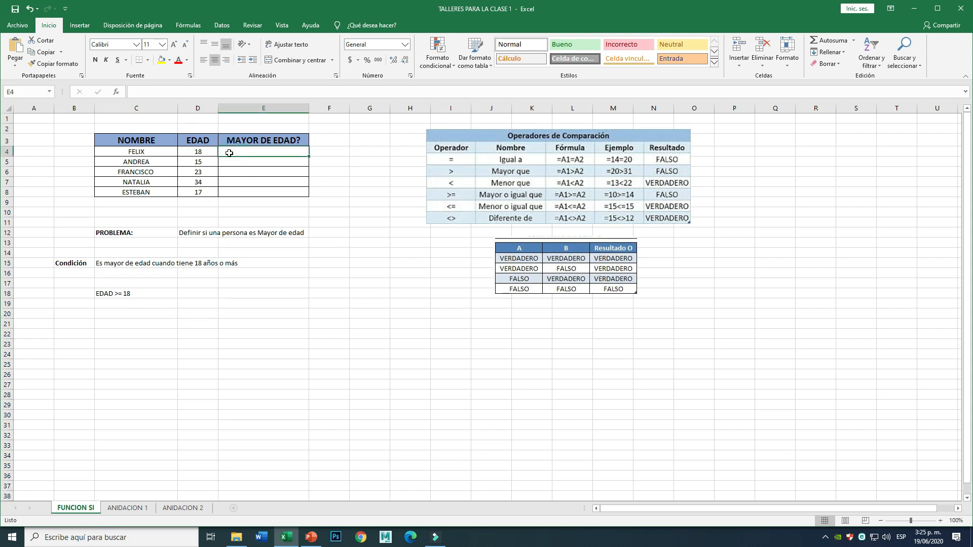
{"action": "type", "text": "=SI"}
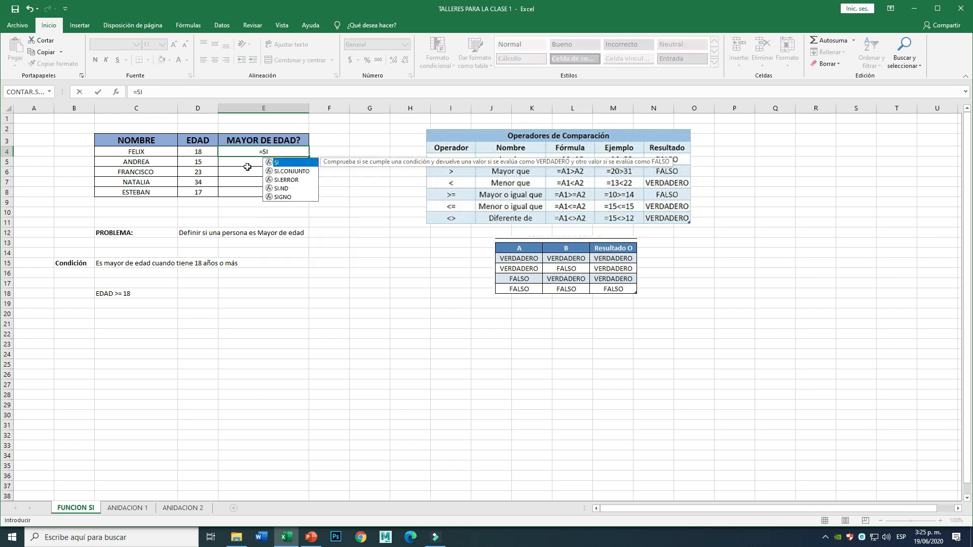
{"action": "type", "text": "("}
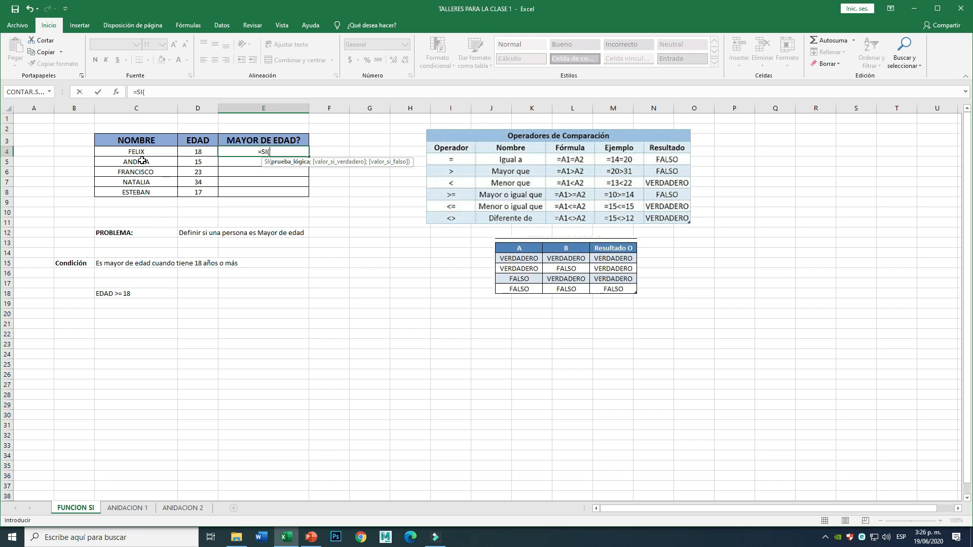
{"action": "left_click", "coordinate": [207, 152]}
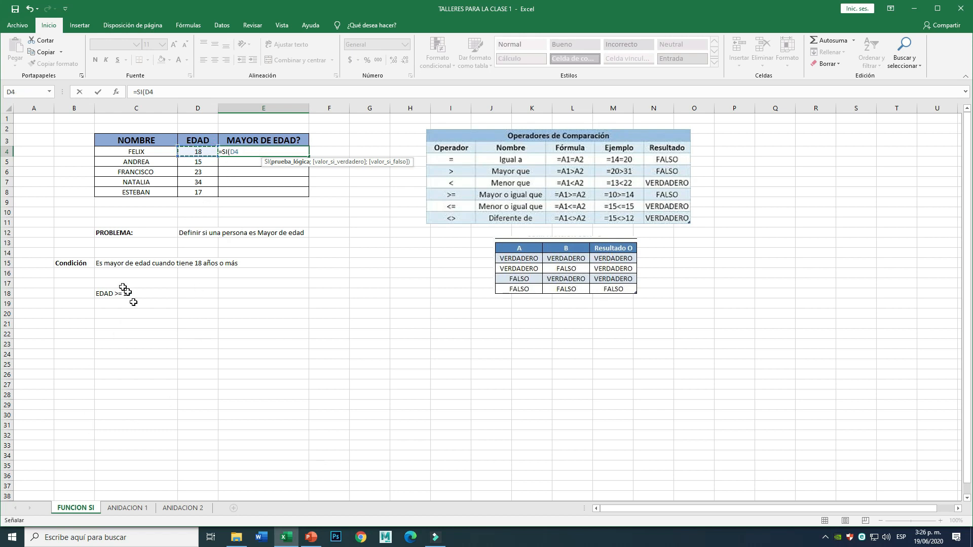
{"action": "left_click", "coordinate": [900, 536]}
{"action": "left_click", "coordinate": [867, 452]}
{"action": "type", "text": ">"}
{"action": "left_click", "coordinate": [902, 534]}
{"action": "left_click", "coordinate": [867, 417]}
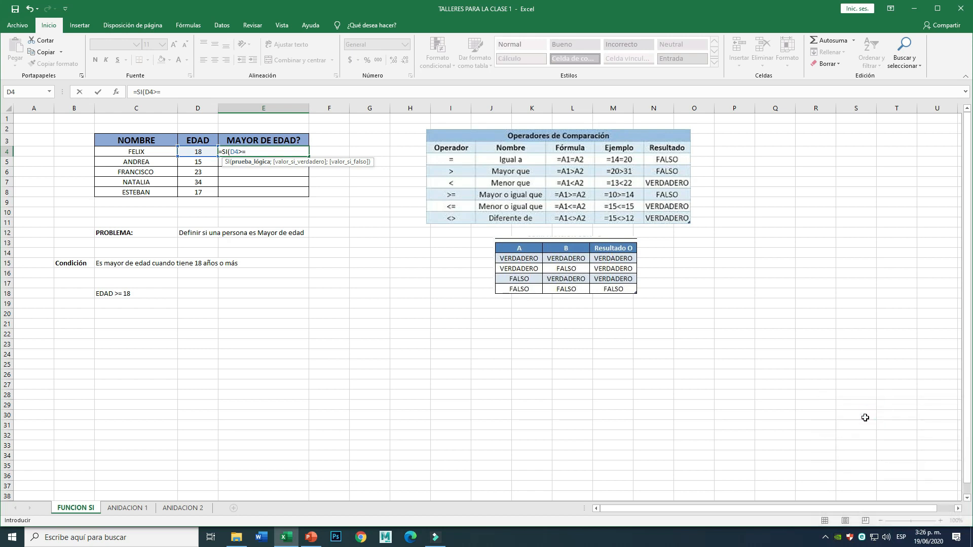
{"action": "type", "text": "=18;"}
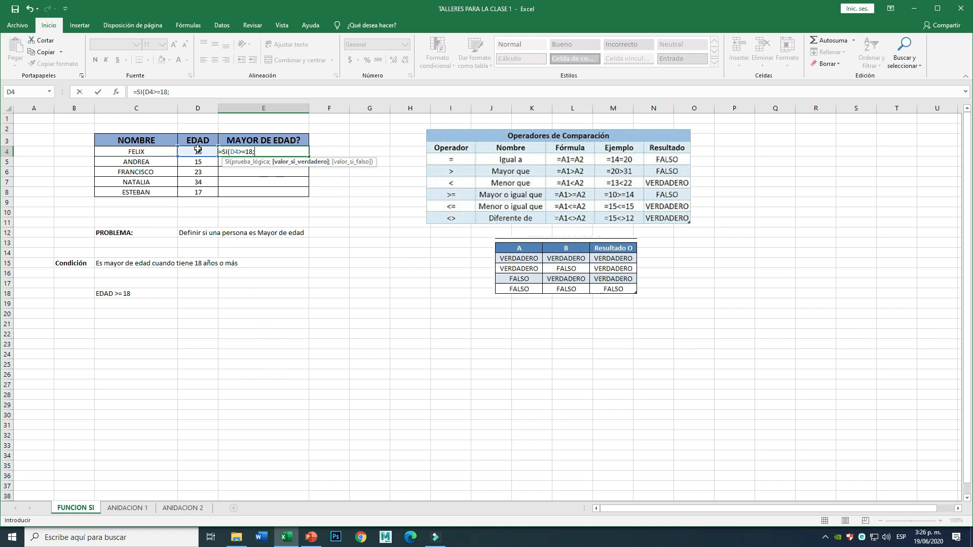
Step: Complete the SI formula in E4 with 0 as the value if true and 1 as the value if false
{"action": "left_click", "coordinate": [246, 151]}
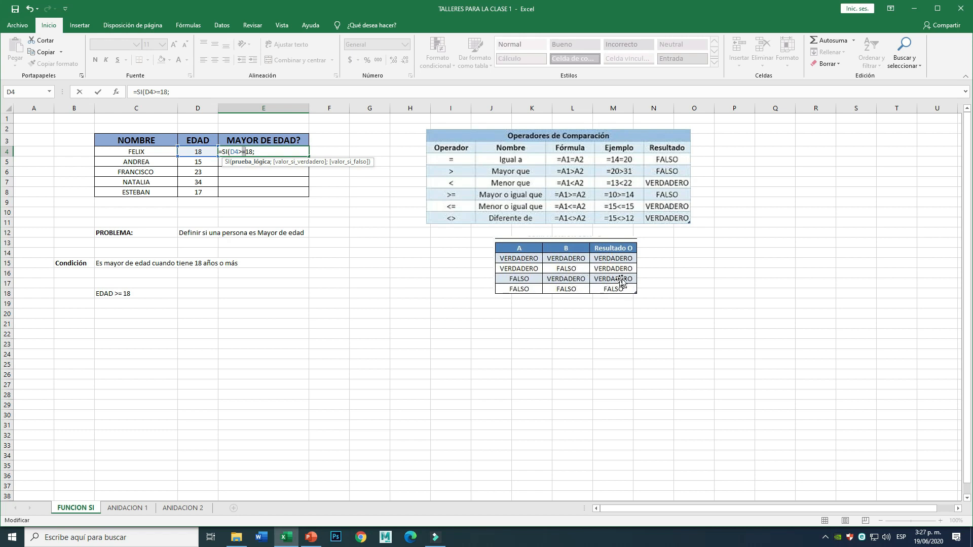
{"action": "left_click", "coordinate": [268, 152]}
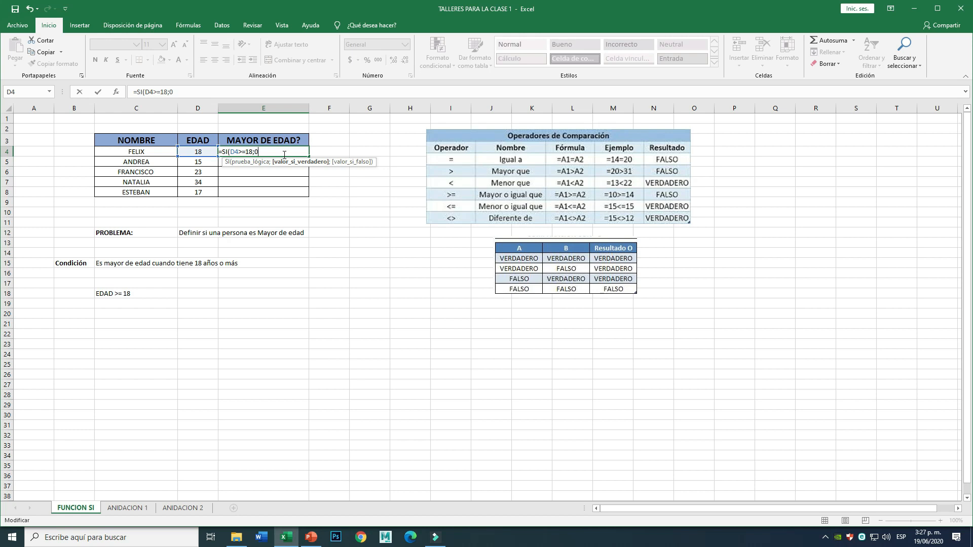
{"action": "type", "text": ";1"}
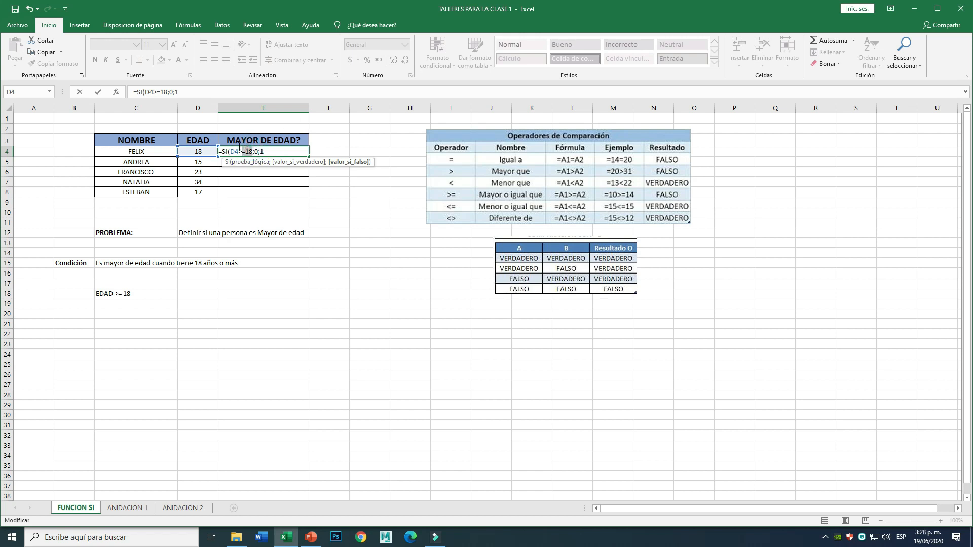
{"action": "left_click_drag", "start_coordinate": [233, 147], "coordinate": [231, 150]}
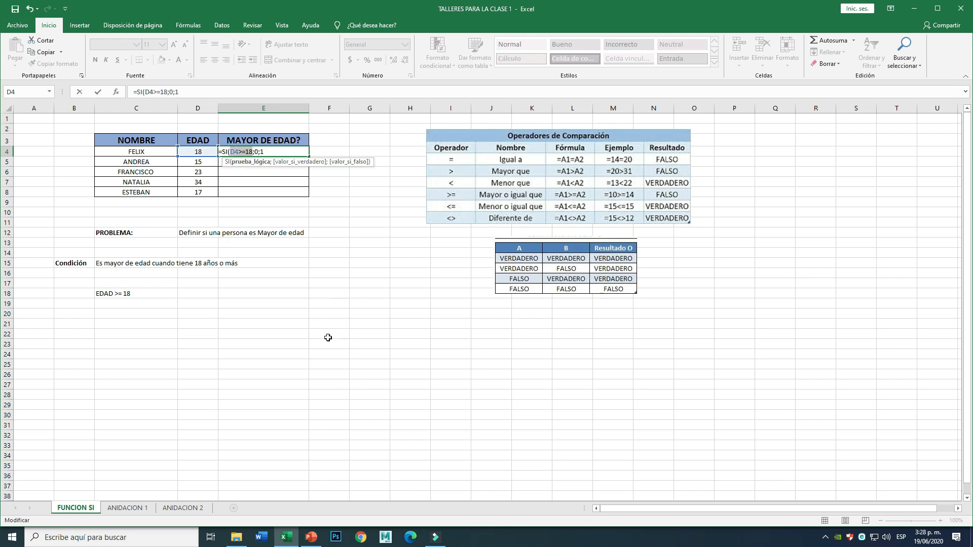
{"action": "left_click", "coordinate": [254, 152]}
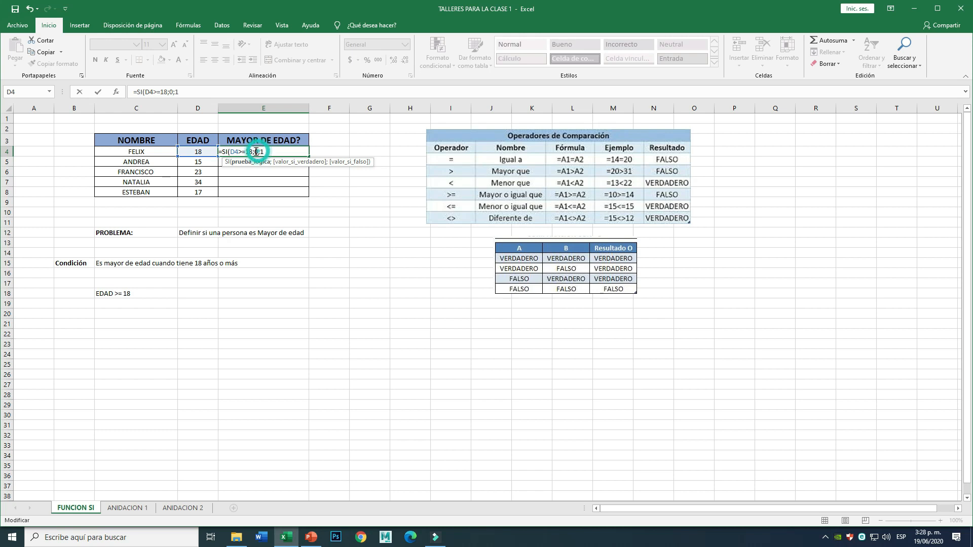
{"action": "left_click_drag", "start_coordinate": [256, 150], "coordinate": [258, 151]}
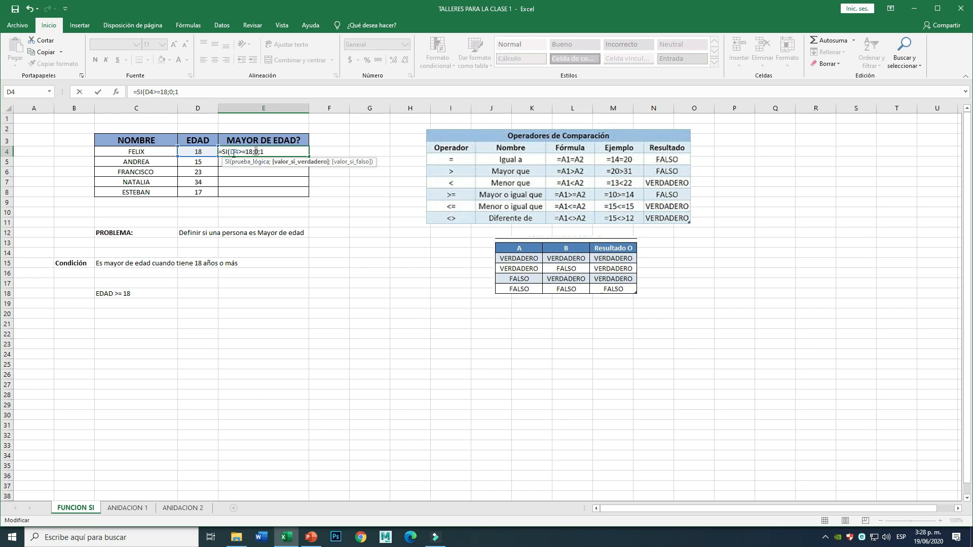
{"action": "left_click", "coordinate": [263, 152]}
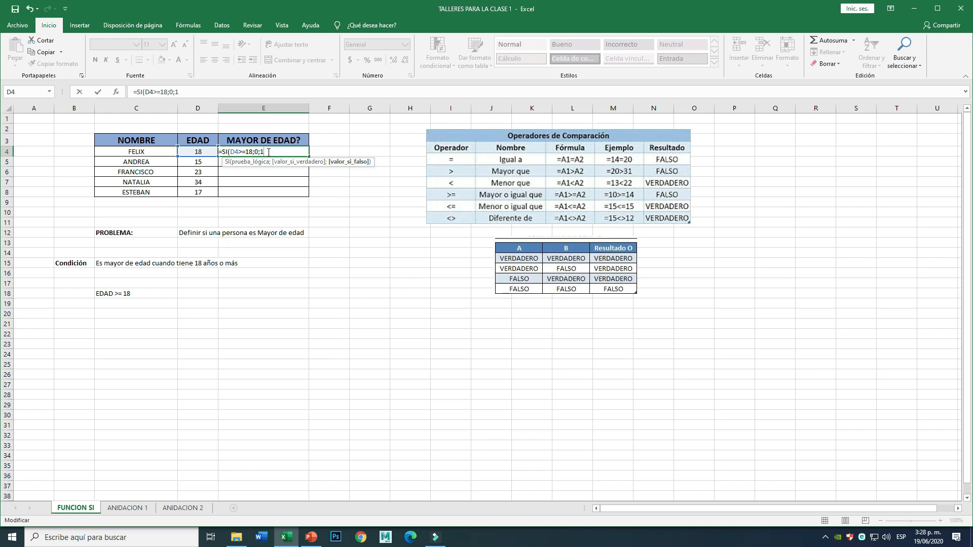
{"action": "type", "text": ")"}
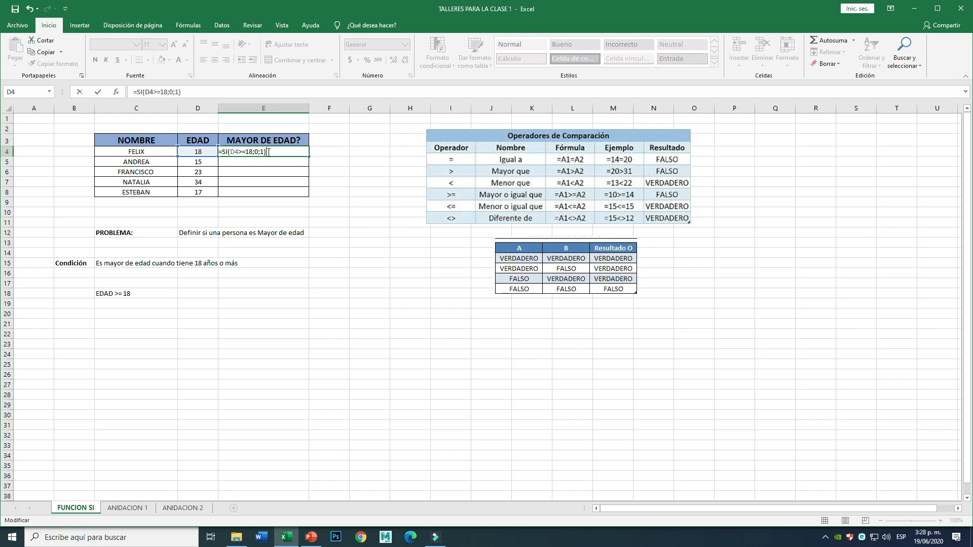
{"action": "key", "text": "Return"}
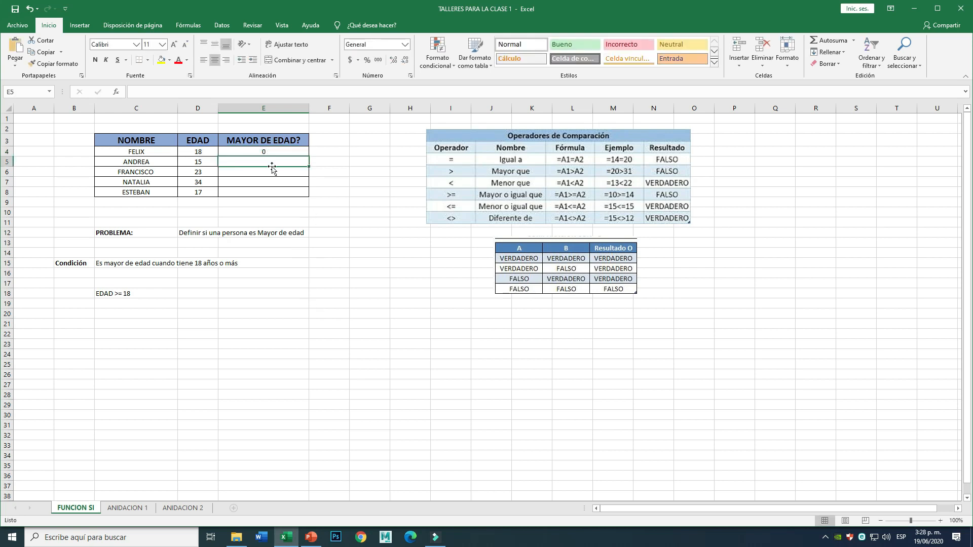
Step: Examine the logical test and the value-if-true argument of the SI formula in E4
{"action": "left_click", "coordinate": [284, 152]}
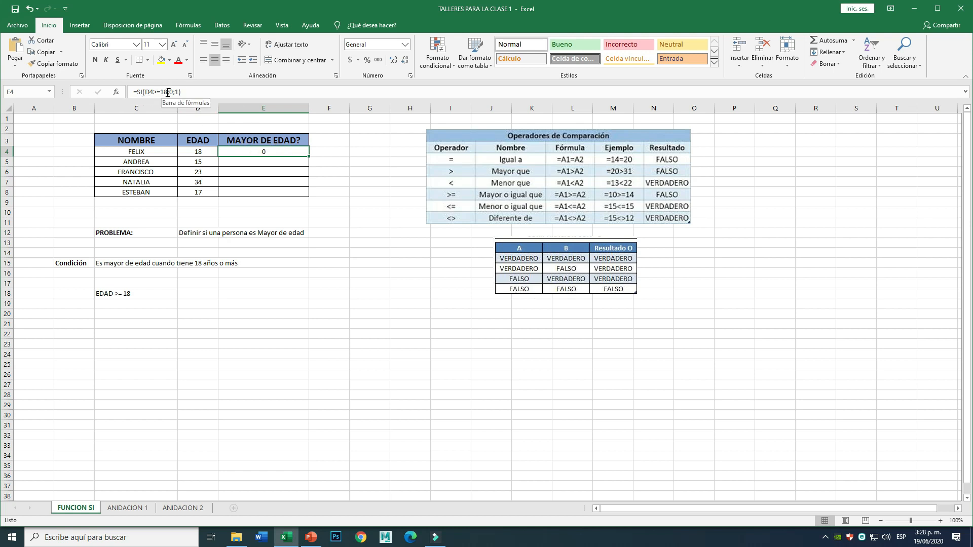
{"action": "left_click_drag", "start_coordinate": [147, 90], "coordinate": [168, 91]}
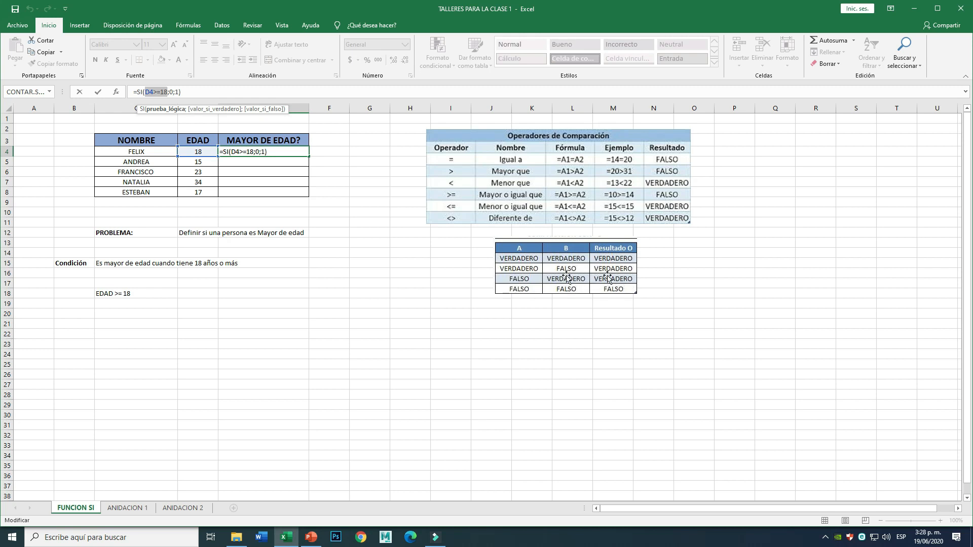
{"action": "double_click", "coordinate": [171, 92]}
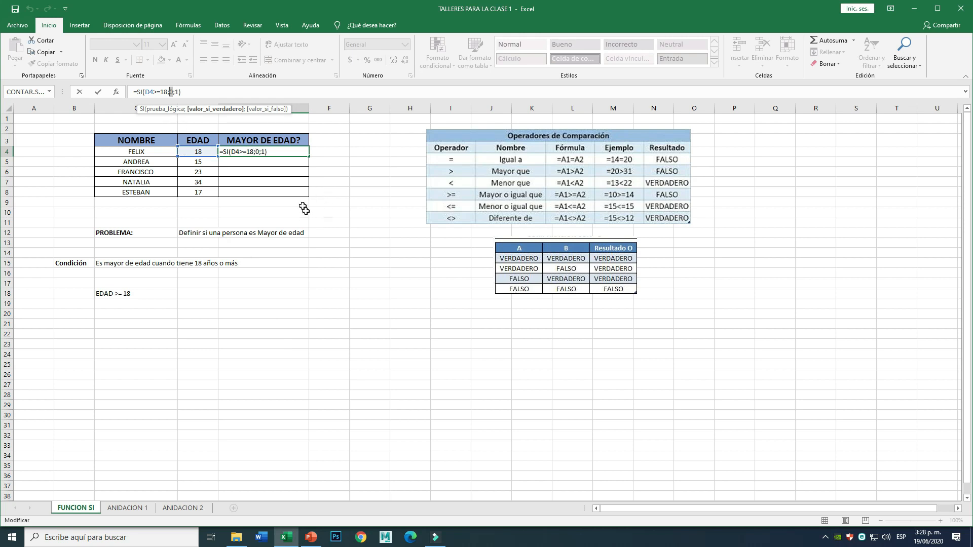
{"action": "key", "text": "Return"}
Step: Copy the SI formula with the 0 and 1 results from E4 down through E8
{"action": "left_click", "coordinate": [284, 153]}
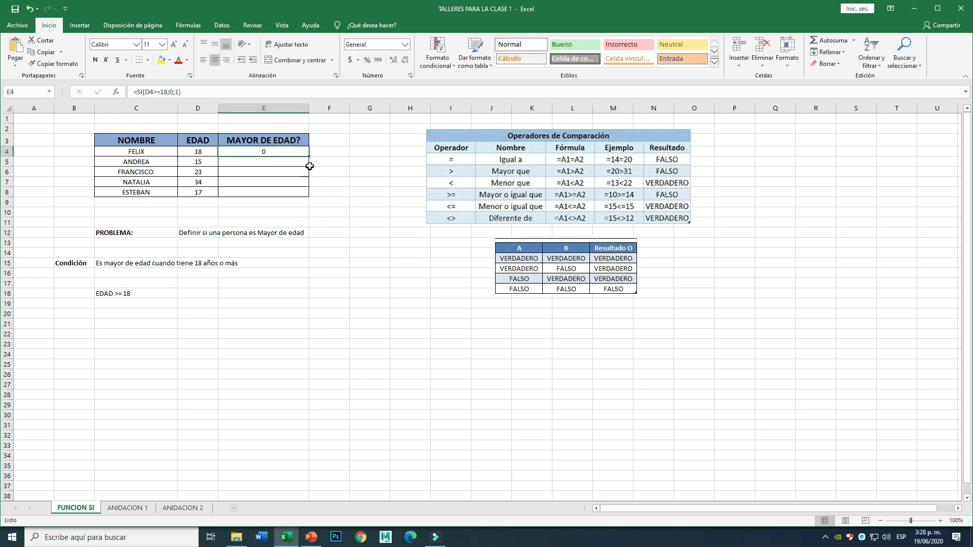
{"action": "left_click_drag", "start_coordinate": [309, 156], "coordinate": [307, 194]}
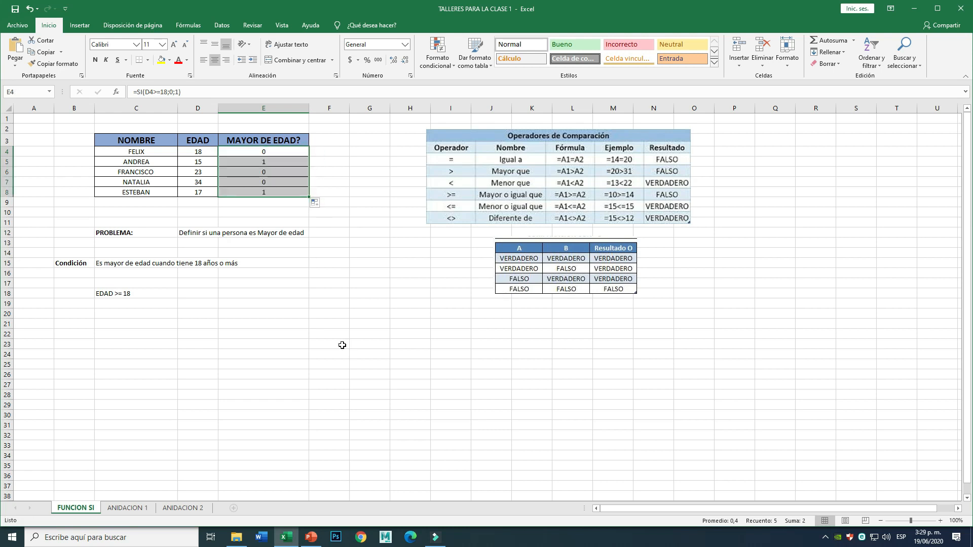
{"action": "left_click", "coordinate": [342, 345]}
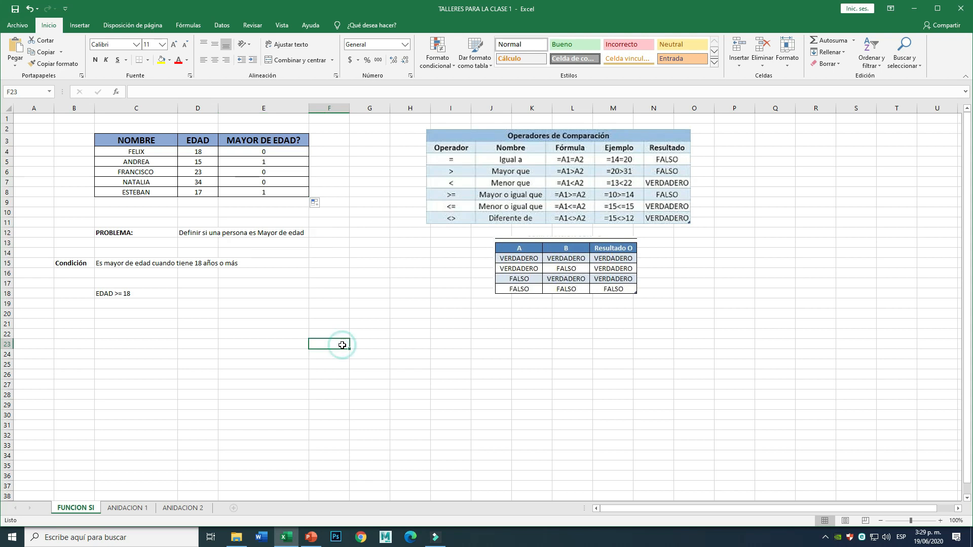
Step: Examine the logical test and both result arguments of the copied SI formula in E5
{"action": "left_click", "coordinate": [237, 163]}
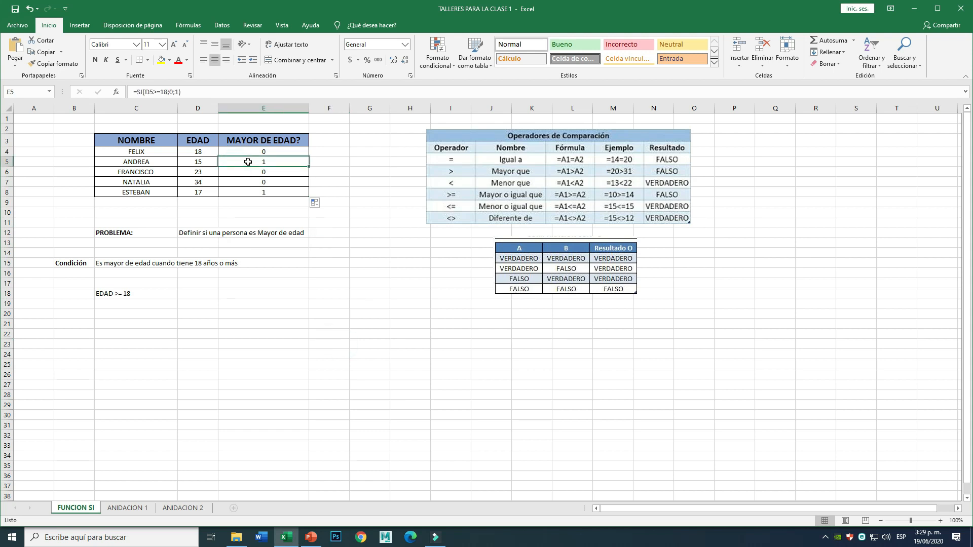
{"action": "double_click", "coordinate": [248, 161]}
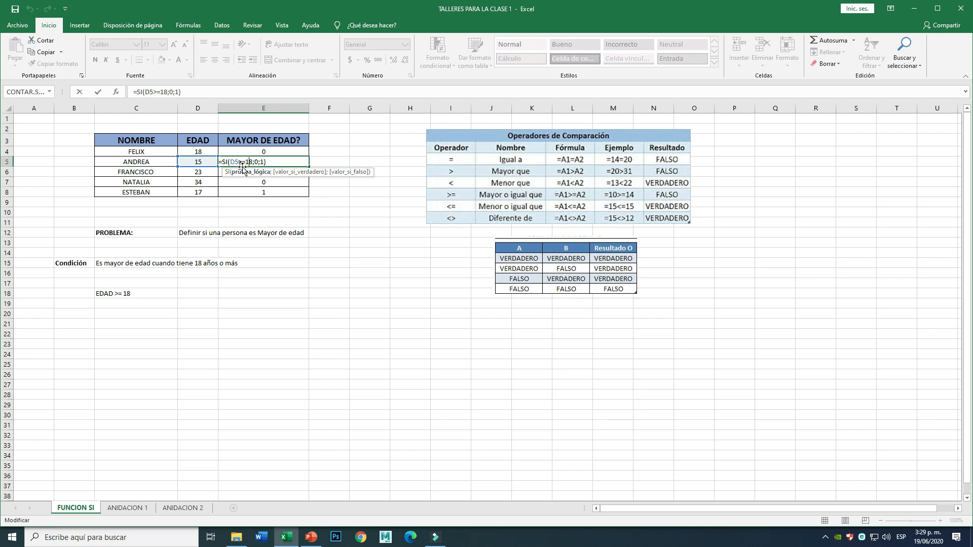
{"action": "left_click", "coordinate": [257, 161]}
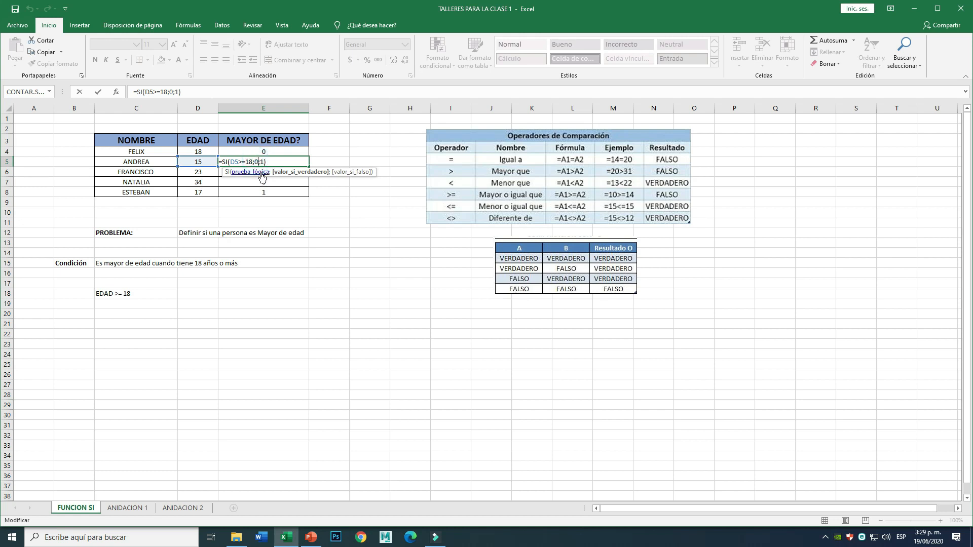
{"action": "left_click", "coordinate": [263, 161]}
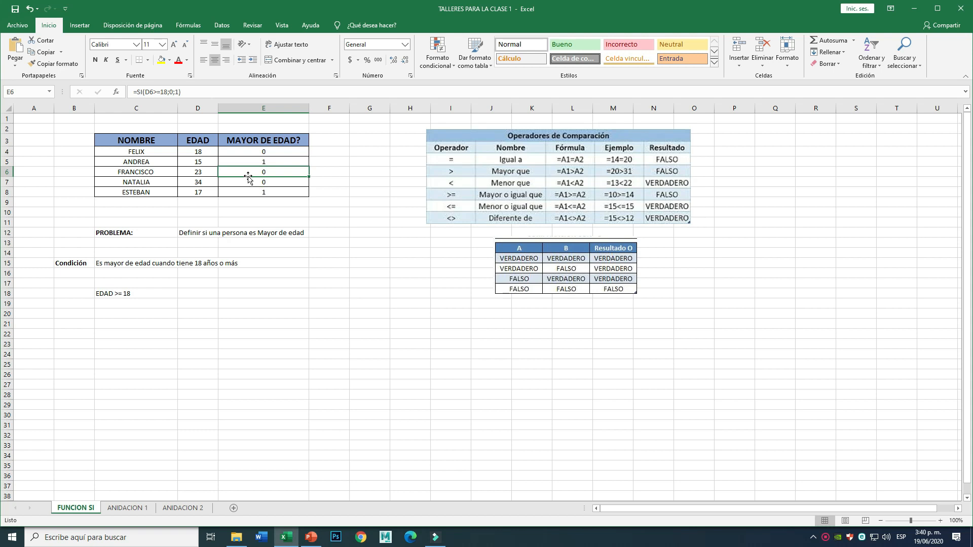
Step: Change the SI formula in E4 to return the text "SI" if true and "NO" if false
{"action": "left_click", "coordinate": [271, 153]}
{"action": "double_click", "coordinate": [271, 153]}
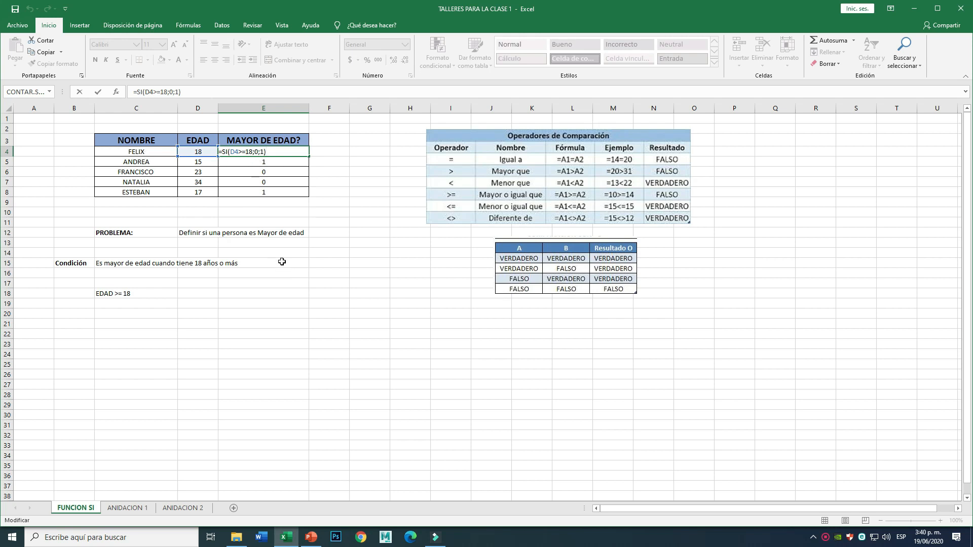
{"action": "key", "text": "BackSpace"}
{"action": "key", "text": "BackSpace"}
{"action": "key", "text": "BackSpace"}
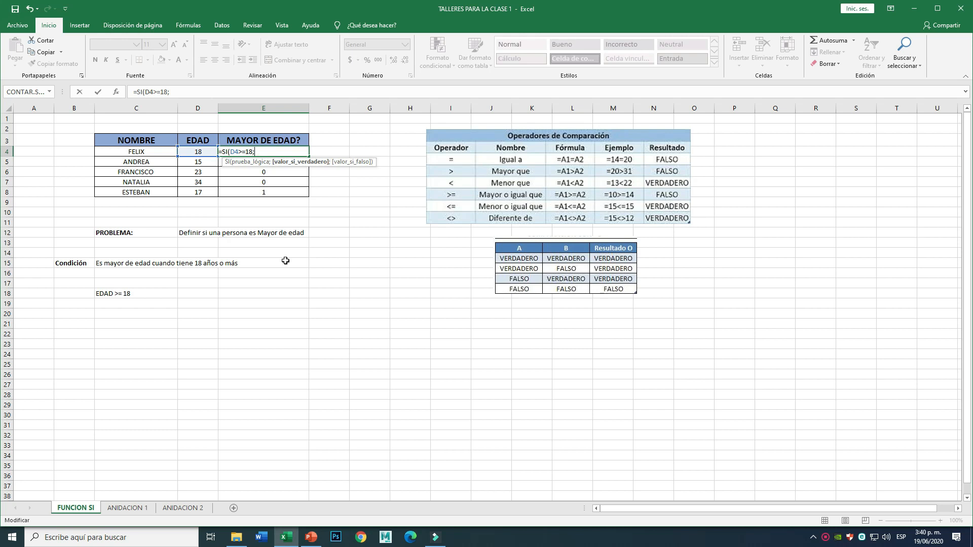
{"action": "type", "text": "\"SI"}
{"action": "left_click_drag", "start_coordinate": [230, 151], "coordinate": [250, 151]}
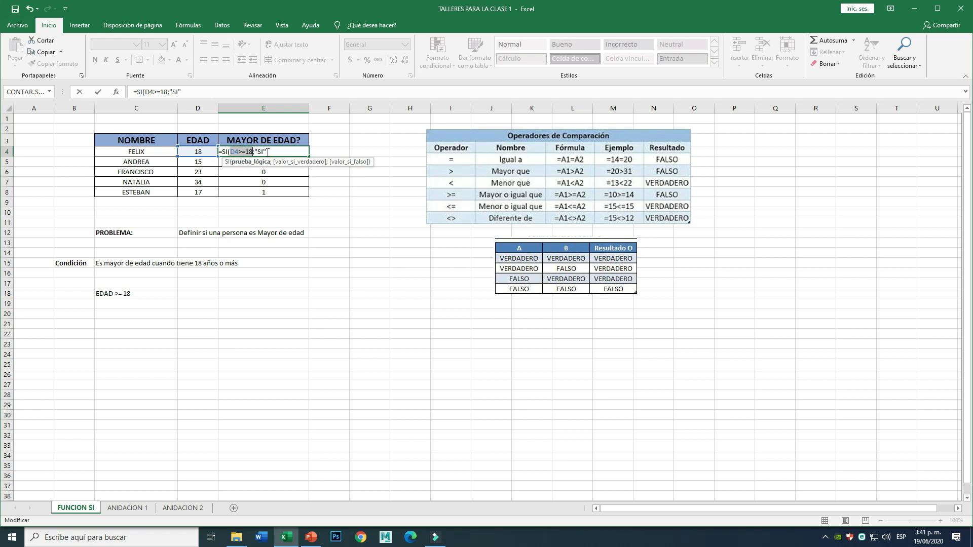
{"action": "left_click", "coordinate": [267, 150]}
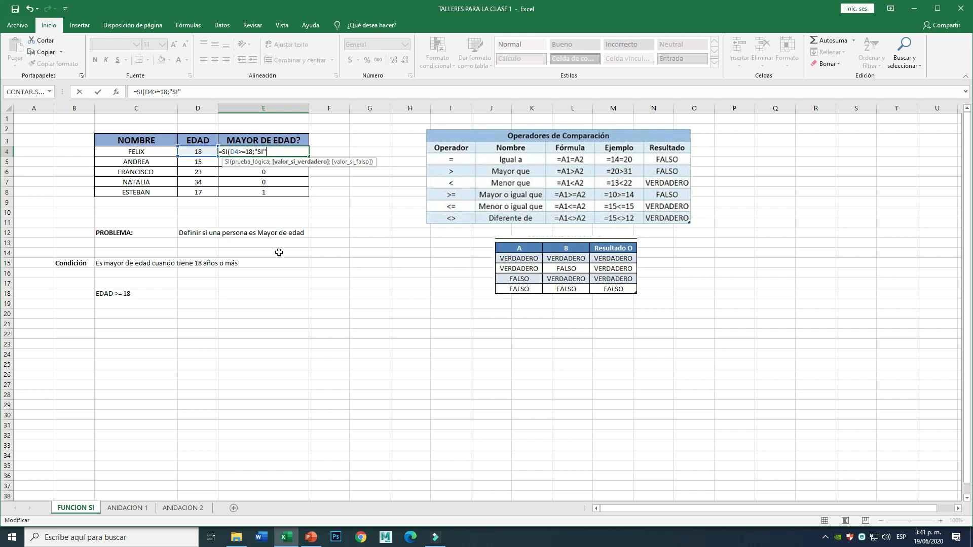
{"action": "type", "text": ";\"NO"}
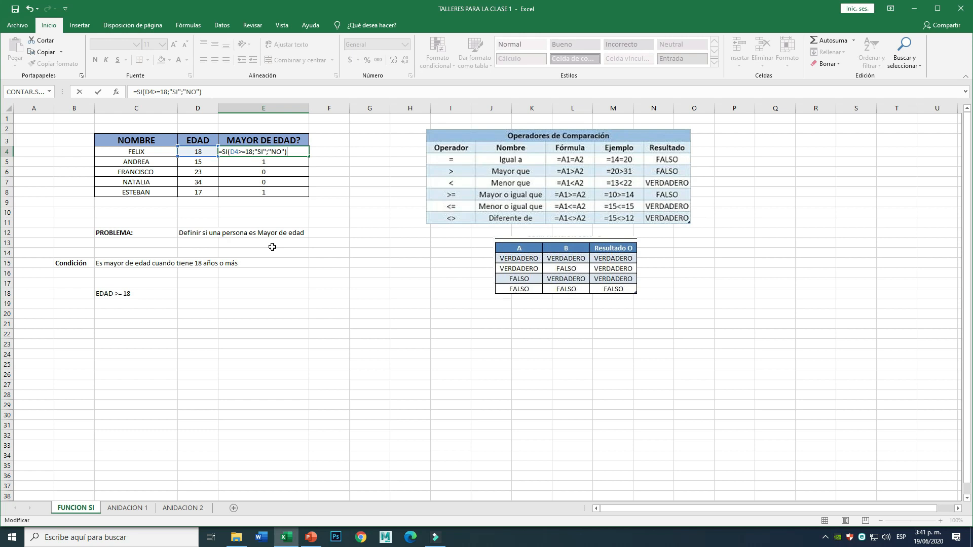
{"action": "key", "text": "Return"}
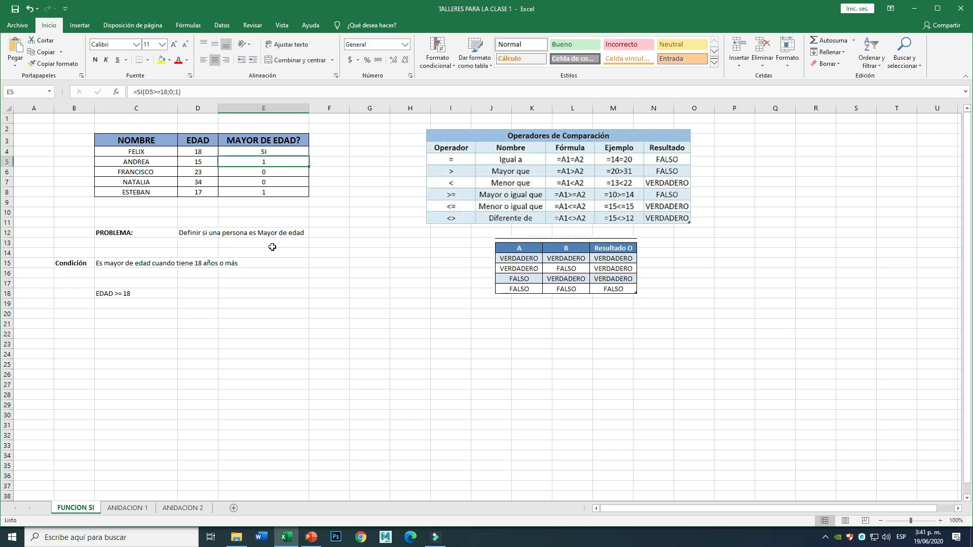
Step: Copy the SI formula with the "SI" and "NO" results from E4 down through E8
{"action": "left_click", "coordinate": [282, 151]}
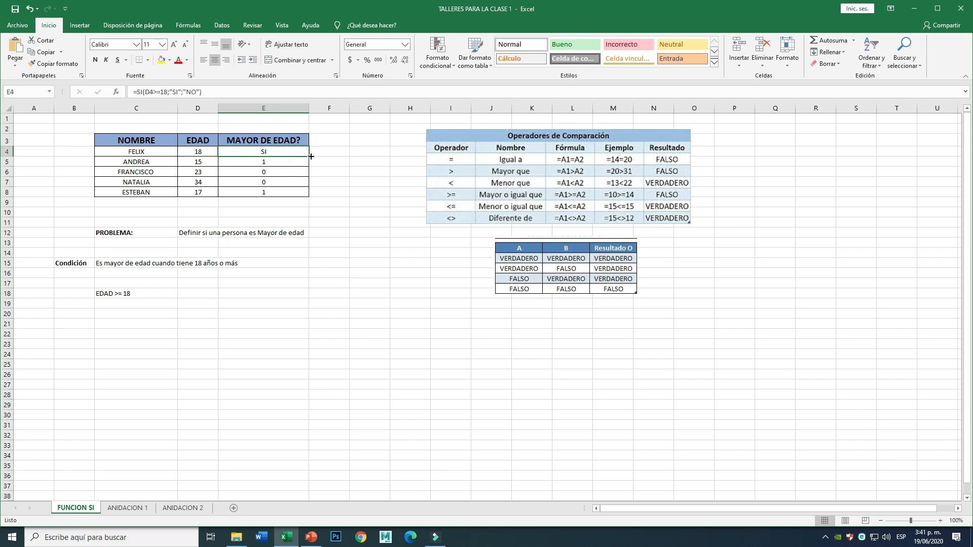
{"action": "left_click_drag", "start_coordinate": [311, 156], "coordinate": [310, 197]}
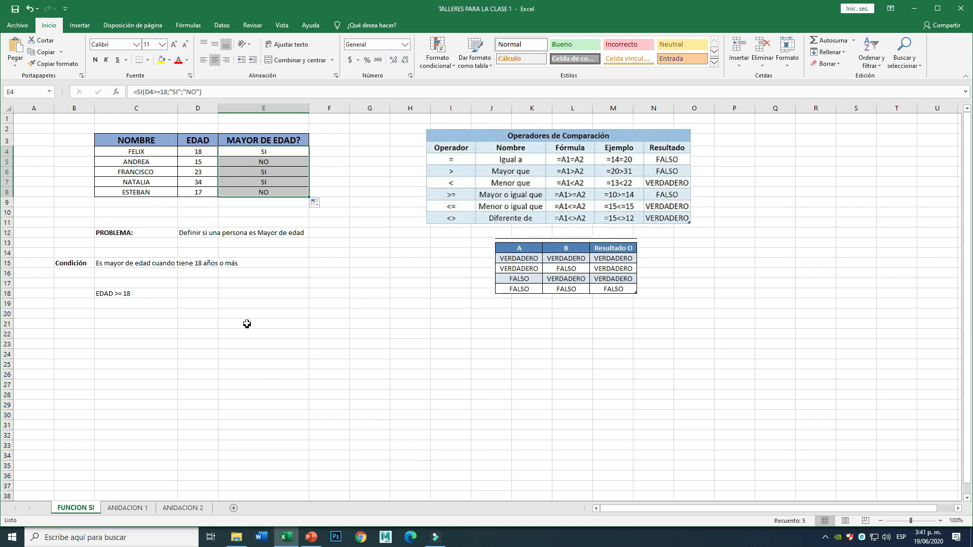
{"action": "left_click", "coordinate": [291, 362]}
Step: Check the ages in rows 5, 8 and 4 against the answers in the MAYOR DE EDAD? column
{"action": "left_click", "coordinate": [130, 162]}
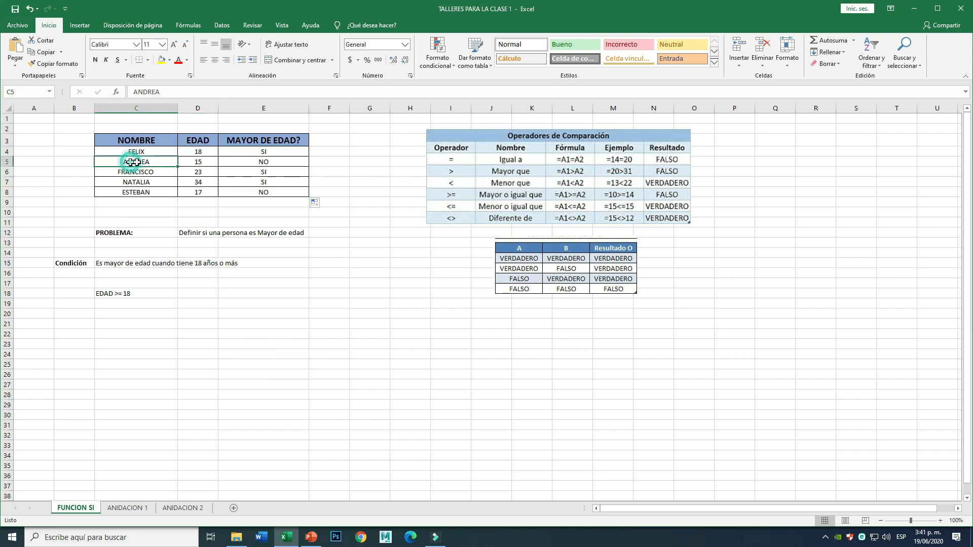
{"action": "left_click", "coordinate": [201, 162]}
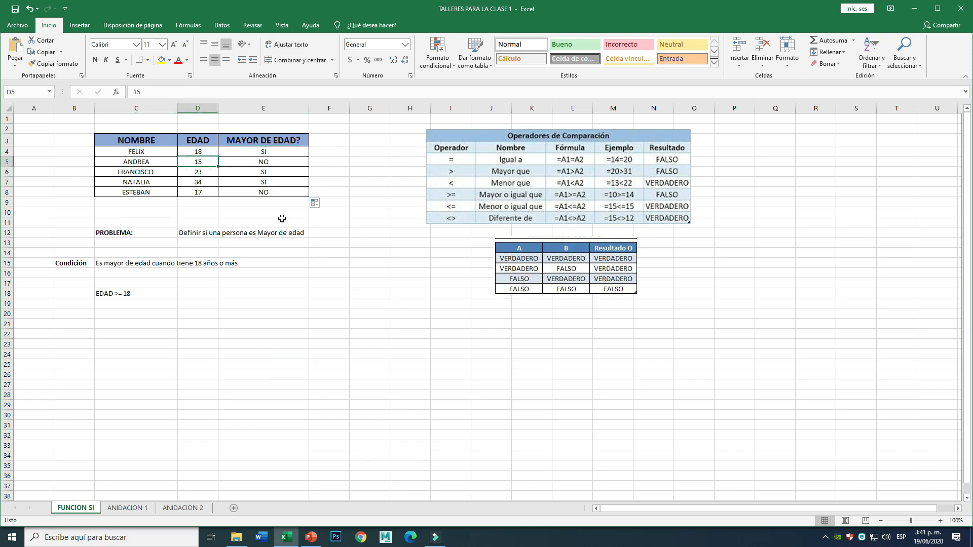
{"action": "left_click", "coordinate": [262, 162]}
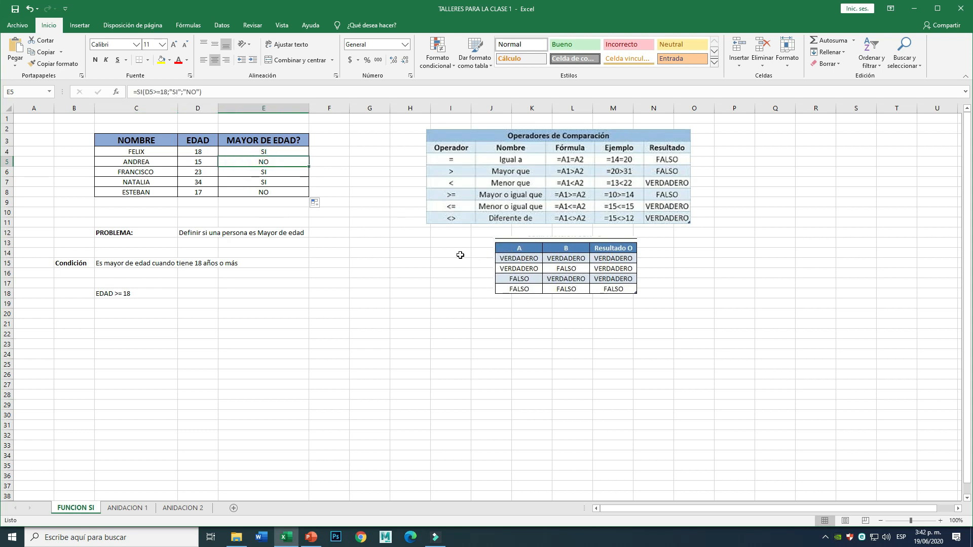
{"action": "left_click", "coordinate": [144, 194]}
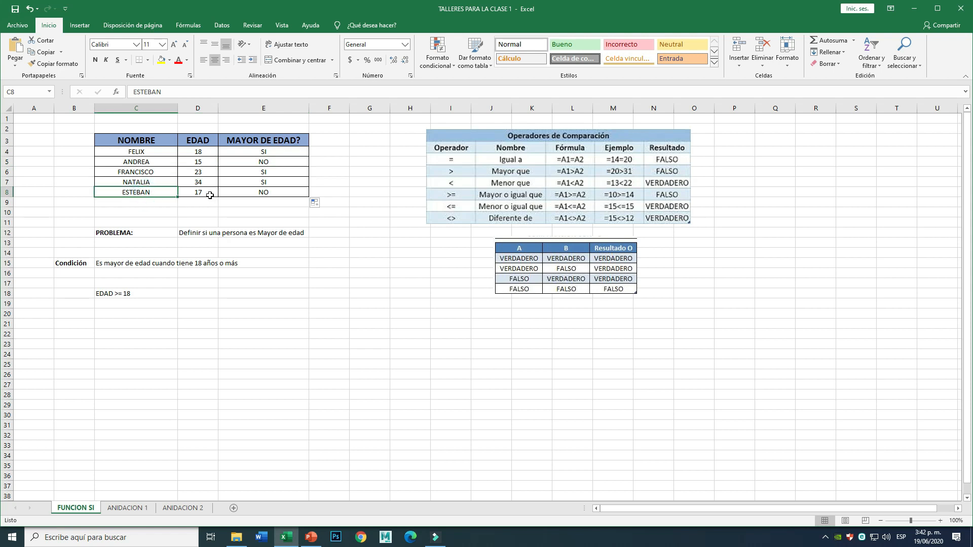
{"action": "left_click", "coordinate": [208, 194]}
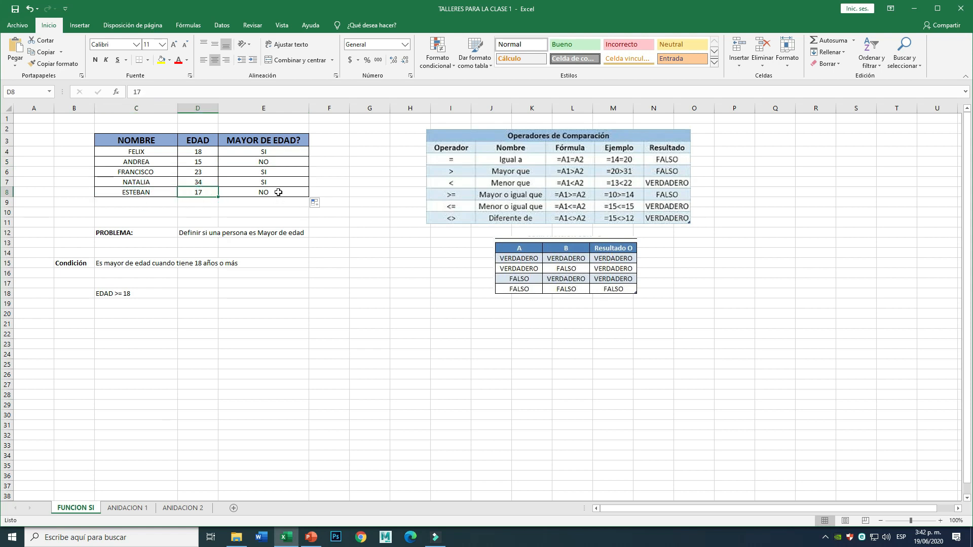
{"action": "left_click", "coordinate": [278, 192]}
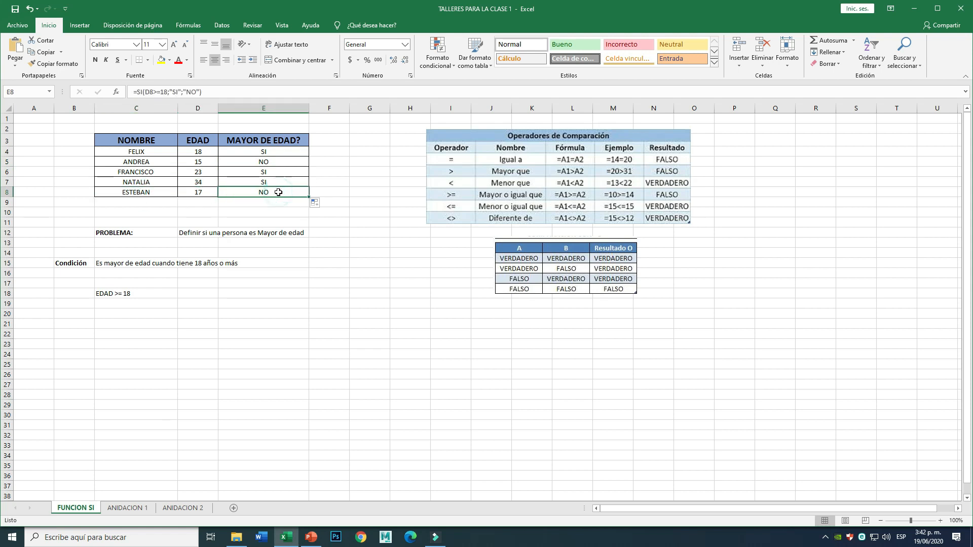
{"action": "left_click", "coordinate": [142, 152]}
{"action": "left_click", "coordinate": [200, 152]}
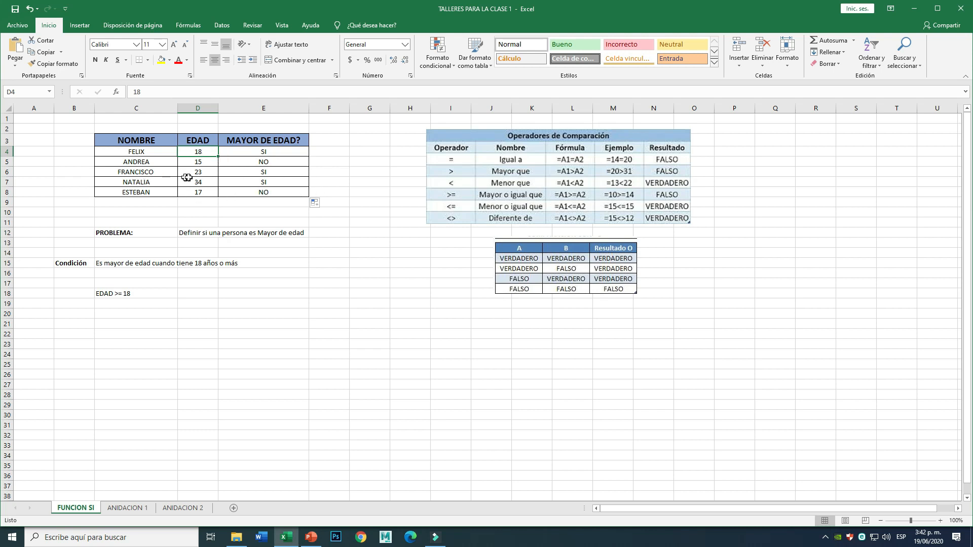
{"action": "left_click", "coordinate": [294, 176]}
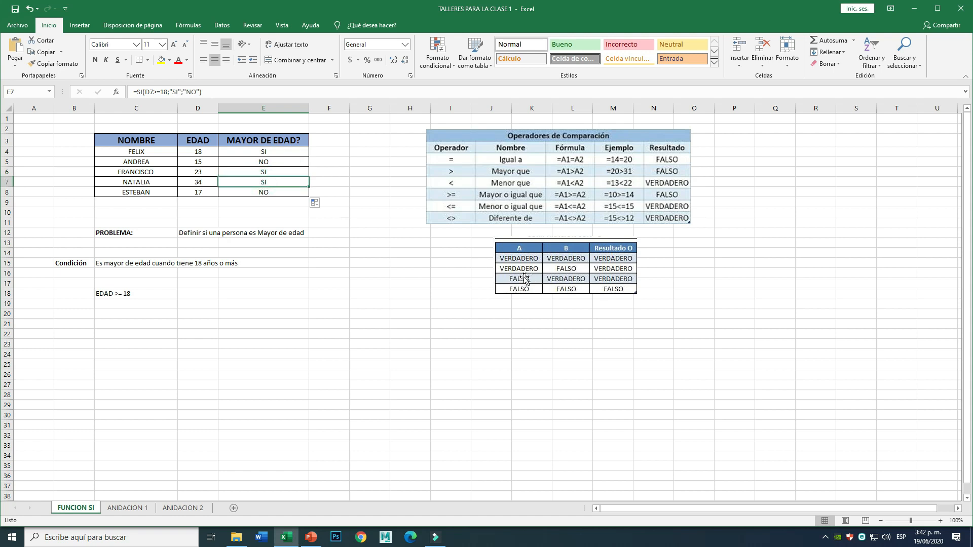
Step: Change the SI formula in E4 to return "MAYOR DE EDAD" if true and "MENOR DE EDAD" if false
{"action": "double_click", "coordinate": [271, 155]}
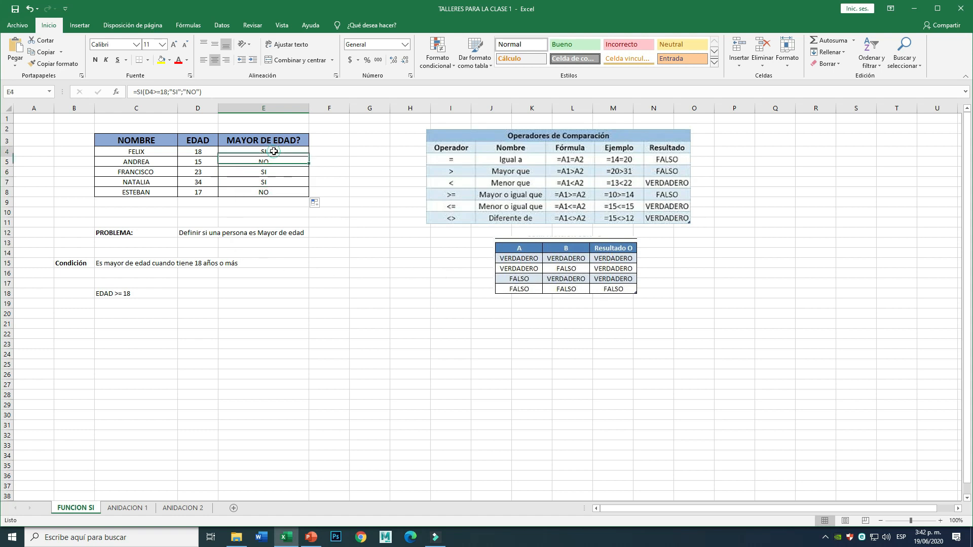
{"action": "left_click", "coordinate": [263, 150]}
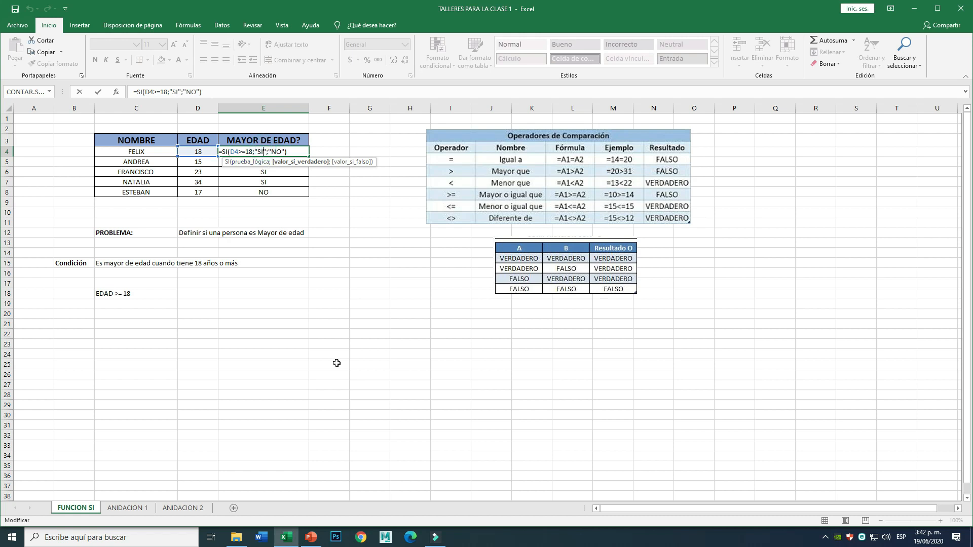
{"action": "key", "text": "BackSpace"}
{"action": "key", "text": "BackSpace"}
{"action": "type", "text": "MAYOR DE EDAD"}
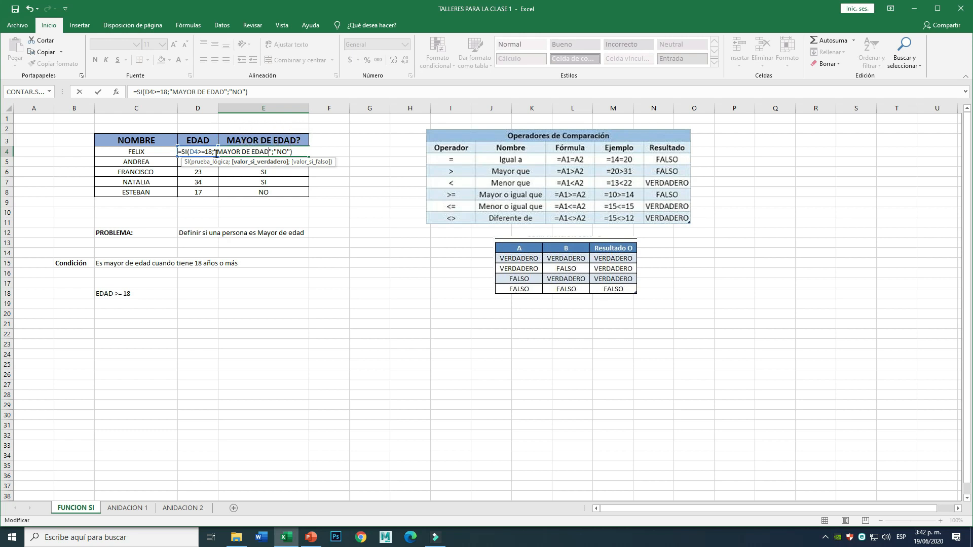
{"action": "left_click", "coordinate": [285, 152]}
{"action": "type", "text": "MENOR DE ED"}
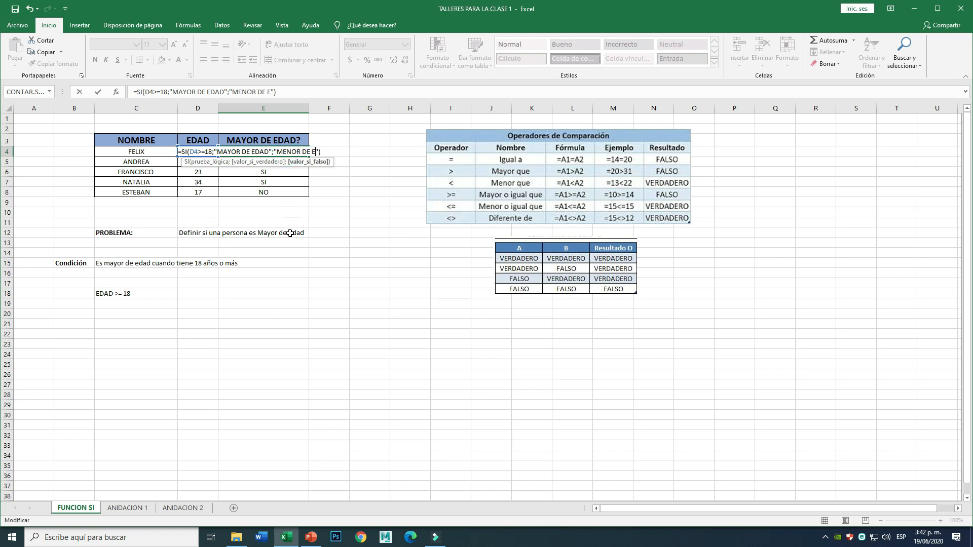
{"action": "type", "text": "AD"}
{"action": "key", "text": "Return"}
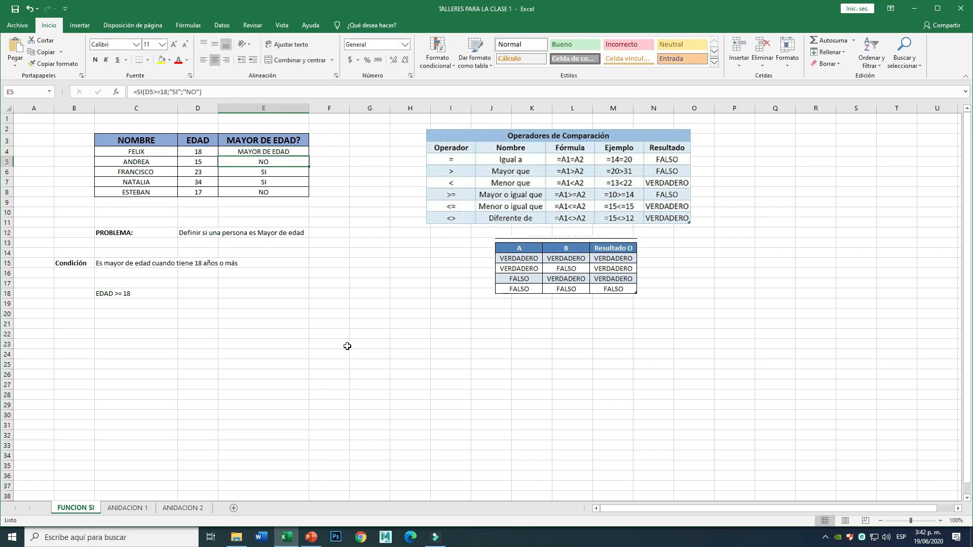
Step: Copy the updated SI formula from E4 down through E8 and review the table entries in rows 5 and 8
{"action": "left_click", "coordinate": [291, 151]}
{"action": "left_click_drag", "start_coordinate": [309, 157], "coordinate": [312, 200]}
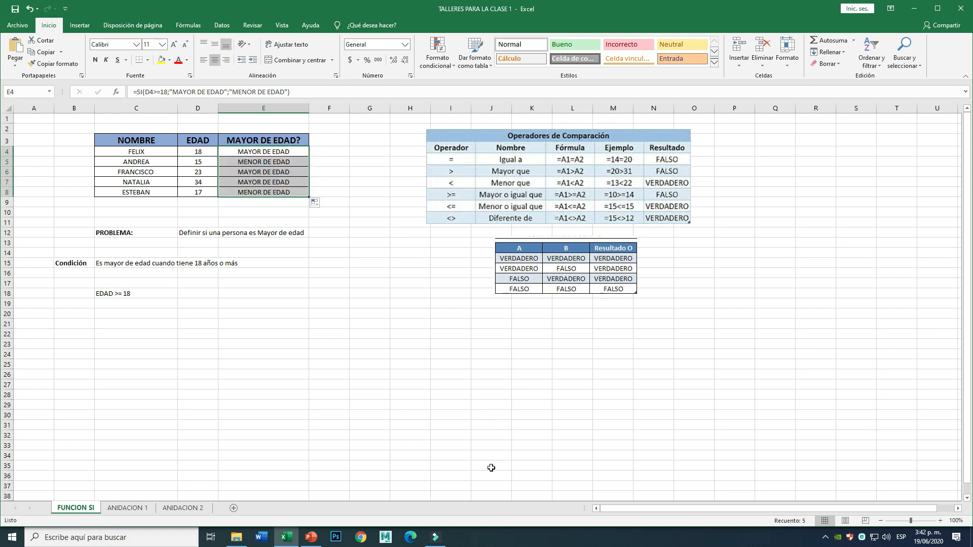
{"action": "left_click", "coordinate": [297, 331]}
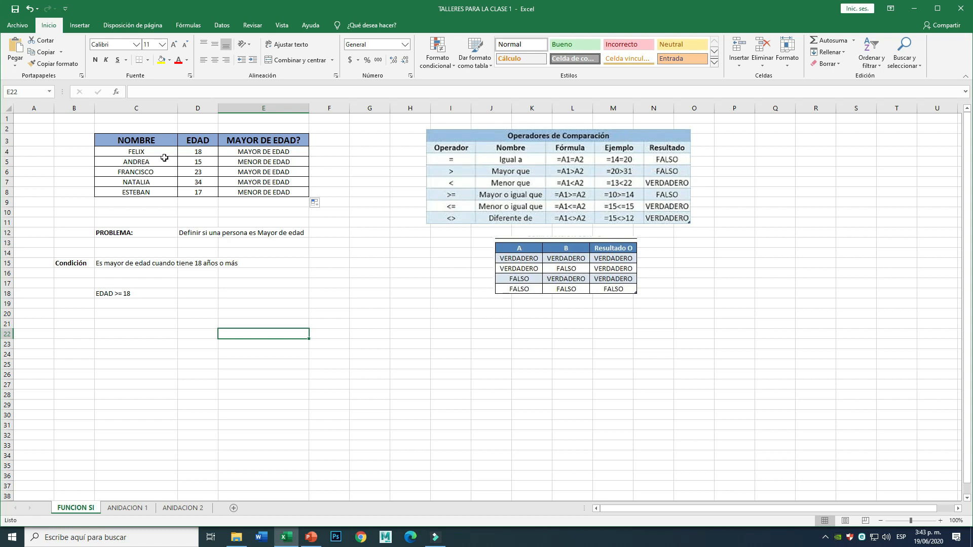
{"action": "left_click_drag", "start_coordinate": [136, 158], "coordinate": [274, 160]}
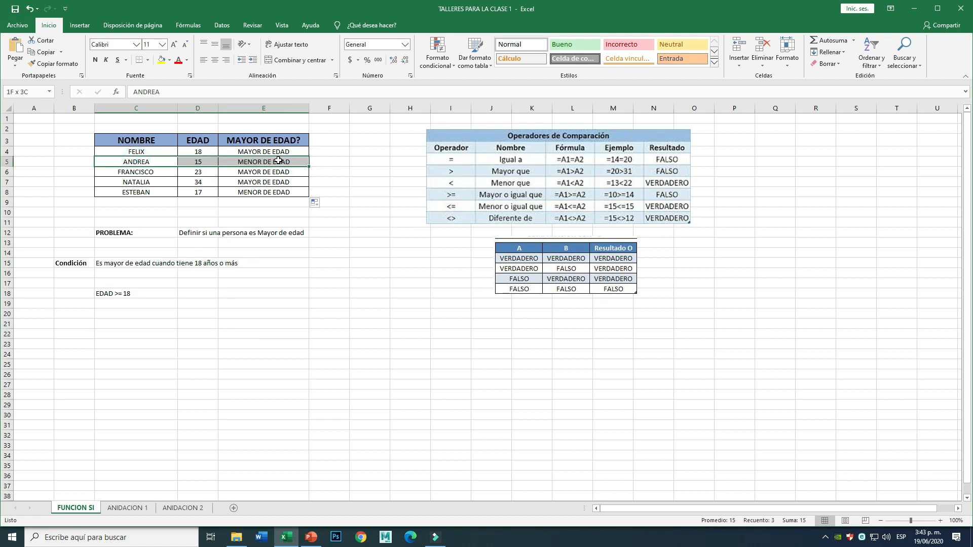
{"action": "left_click_drag", "start_coordinate": [136, 191], "coordinate": [279, 194]}
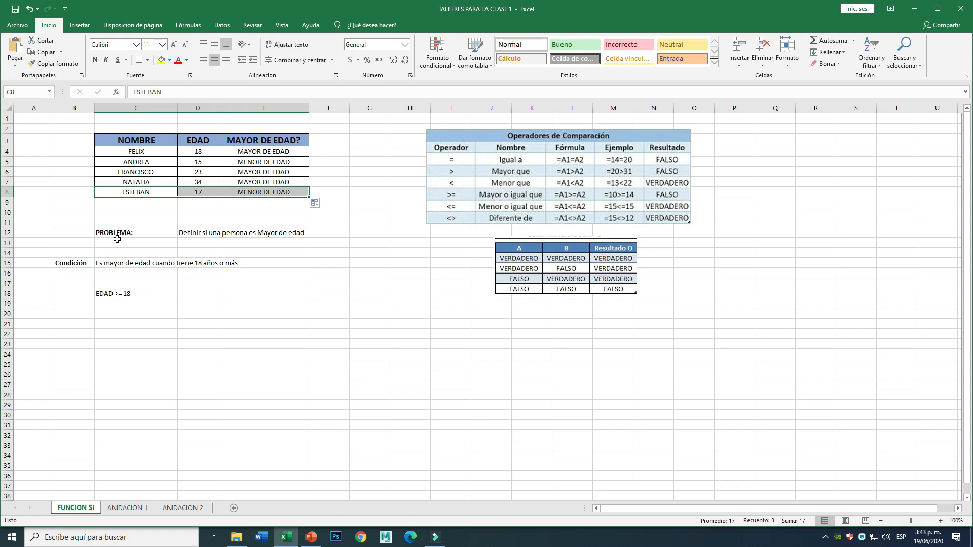
Step: Examine the SI formula in E4 of the MAYOR DE EDAD? column
{"action": "left_click", "coordinate": [250, 205]}
{"action": "left_click", "coordinate": [256, 152]}
{"action": "double_click", "coordinate": [254, 152]}
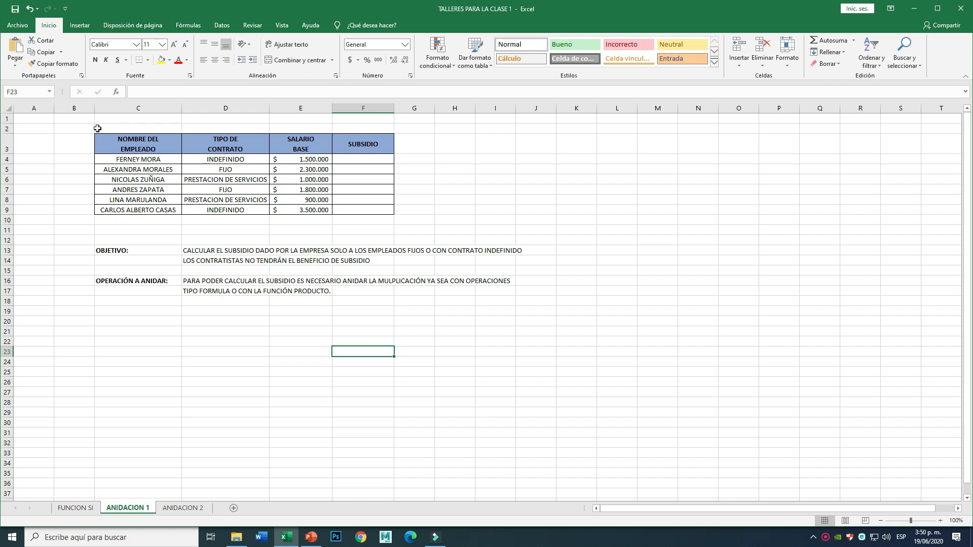
Step: Open the Insert Function dialog and browse the full function list under the Todo category
{"action": "left_click", "coordinate": [116, 93]}
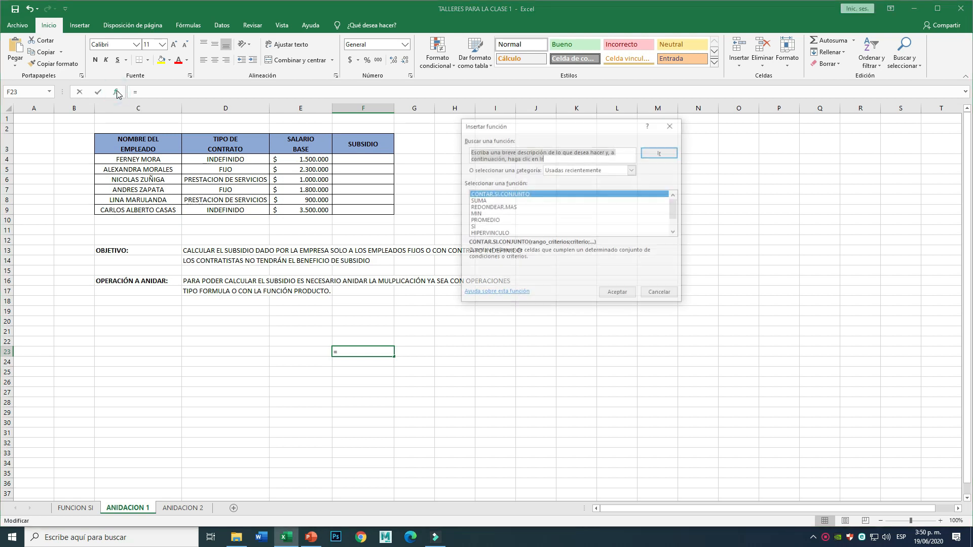
{"action": "left_click", "coordinate": [633, 170]}
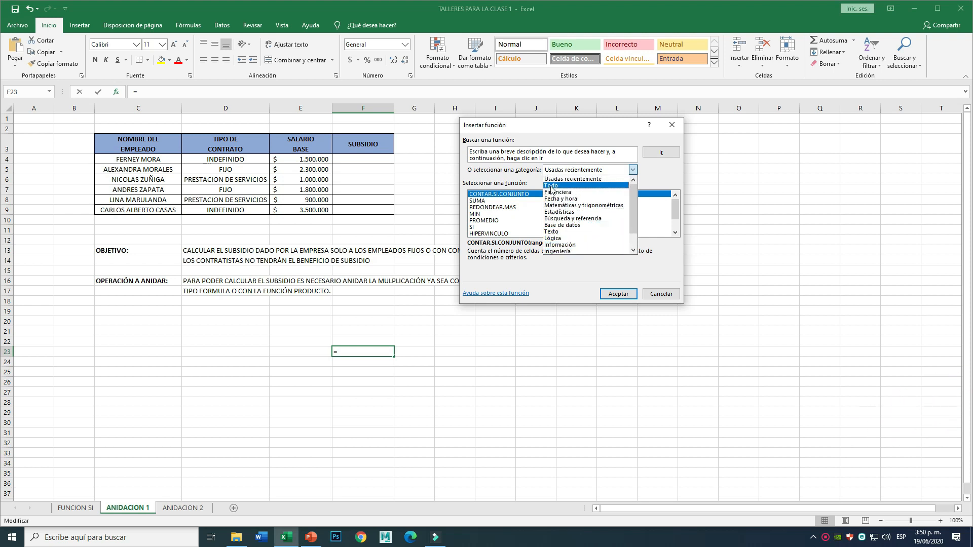
{"action": "left_click", "coordinate": [551, 187]}
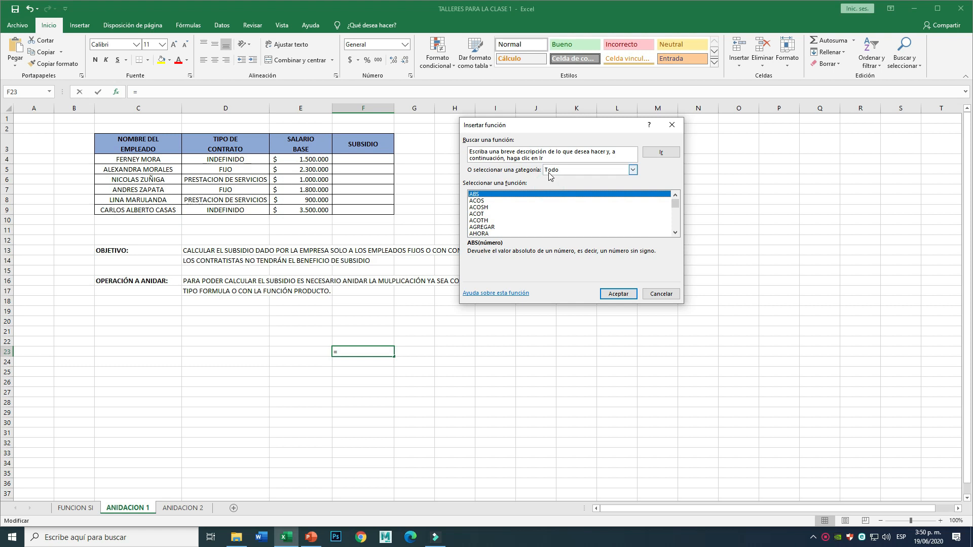
{"action": "left_click", "coordinate": [676, 223]}
{"action": "left_click", "coordinate": [675, 223]}
{"action": "left_click", "coordinate": [675, 223]}
{"action": "left_click", "coordinate": [676, 223]}
{"action": "left_click", "coordinate": [676, 223]}
{"action": "left_click", "coordinate": [675, 226]}
{"action": "left_click", "coordinate": [675, 225]}
{"action": "left_click", "coordinate": [675, 226]}
{"action": "left_click", "coordinate": [675, 225]}
{"action": "left_click", "coordinate": [676, 226]}
{"action": "left_click", "coordinate": [676, 226]}
{"action": "left_click", "coordinate": [676, 228]}
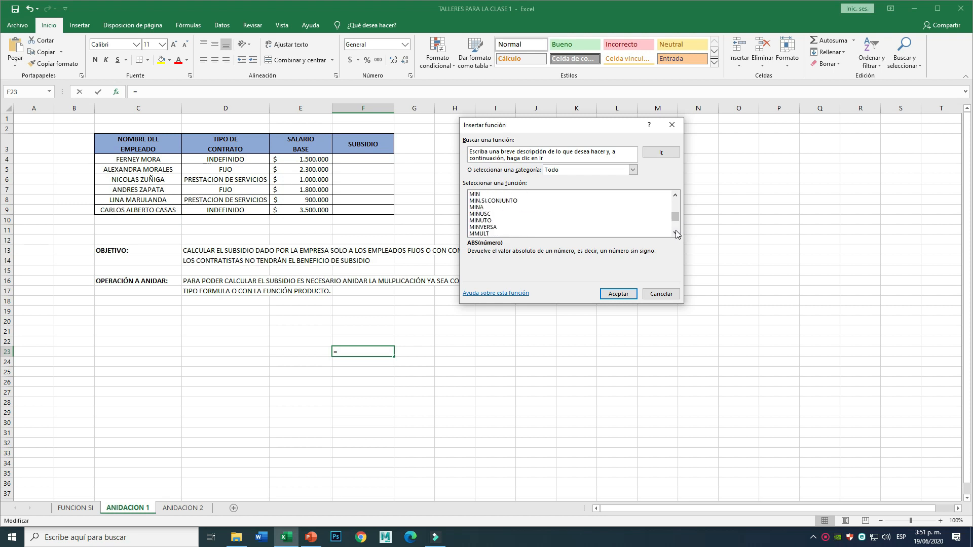
{"action": "left_click", "coordinate": [675, 231]}
{"action": "left_click", "coordinate": [675, 232]}
{"action": "left_click", "coordinate": [676, 232]}
{"action": "left_click", "coordinate": [675, 233]}
{"action": "left_click", "coordinate": [675, 233]}
{"action": "left_click", "coordinate": [675, 233]}
Step: Browse the Financiera, Fecha y hora, Matemáticas y trigonométricas, Estadísticas and Web function categories and cancel the function insertion
{"action": "left_click", "coordinate": [633, 170]}
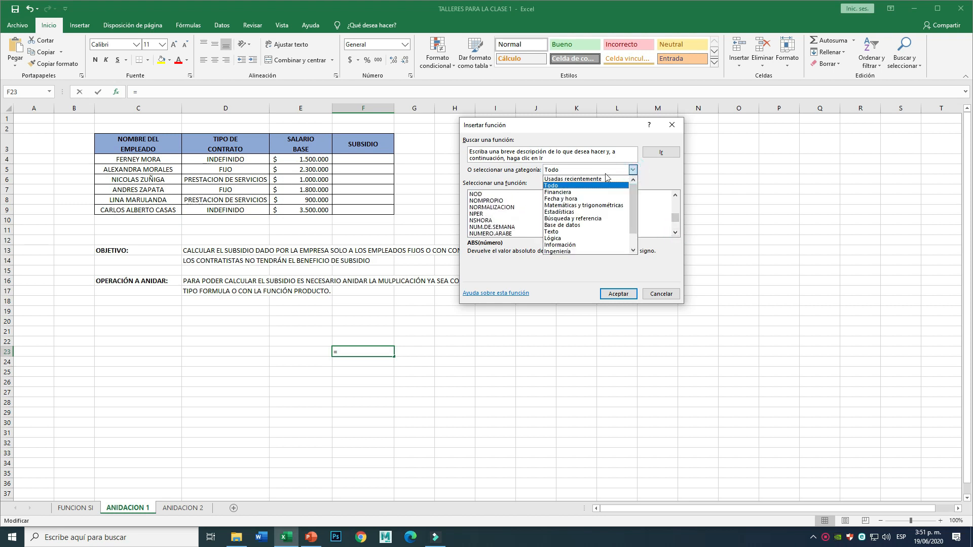
{"action": "left_click", "coordinate": [561, 197]}
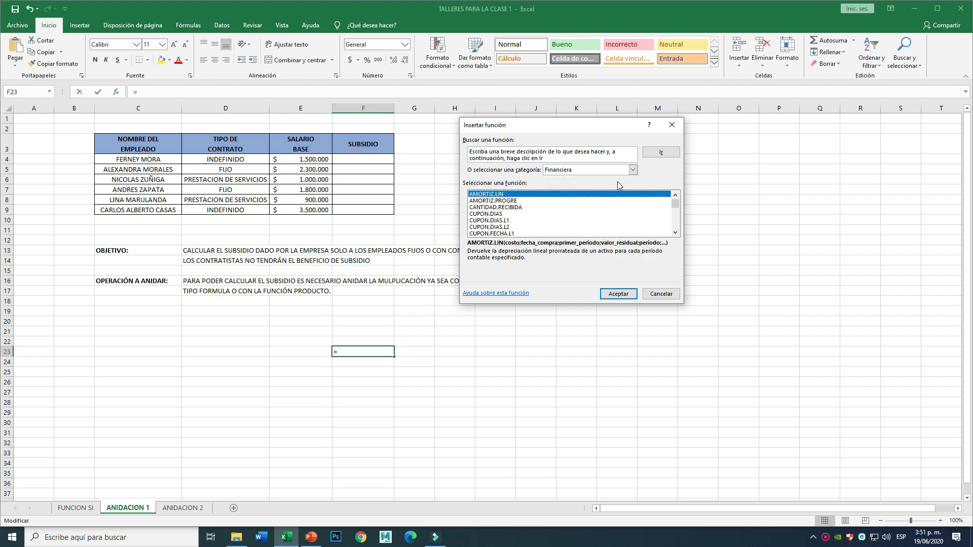
{"action": "left_click", "coordinate": [632, 170]}
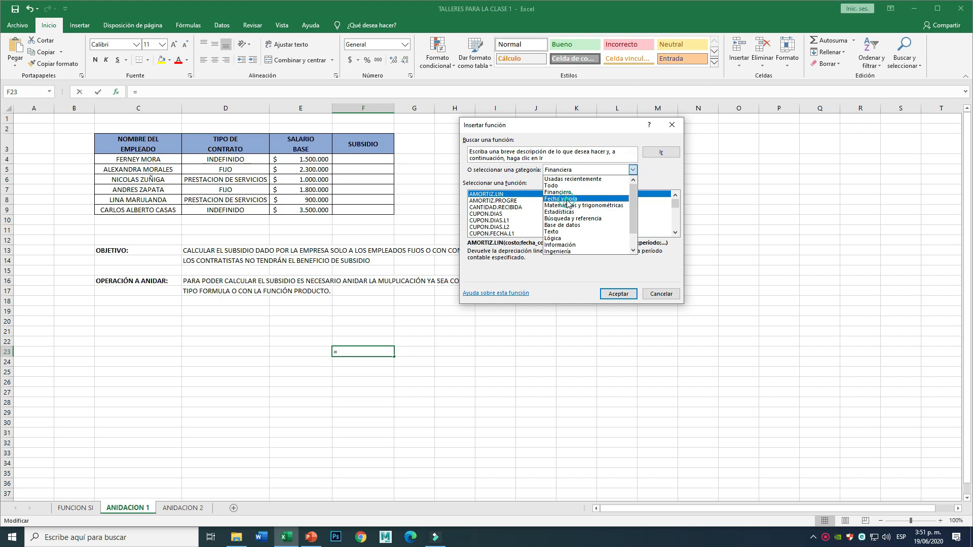
{"action": "left_click", "coordinate": [567, 199]}
{"action": "left_click", "coordinate": [632, 170]}
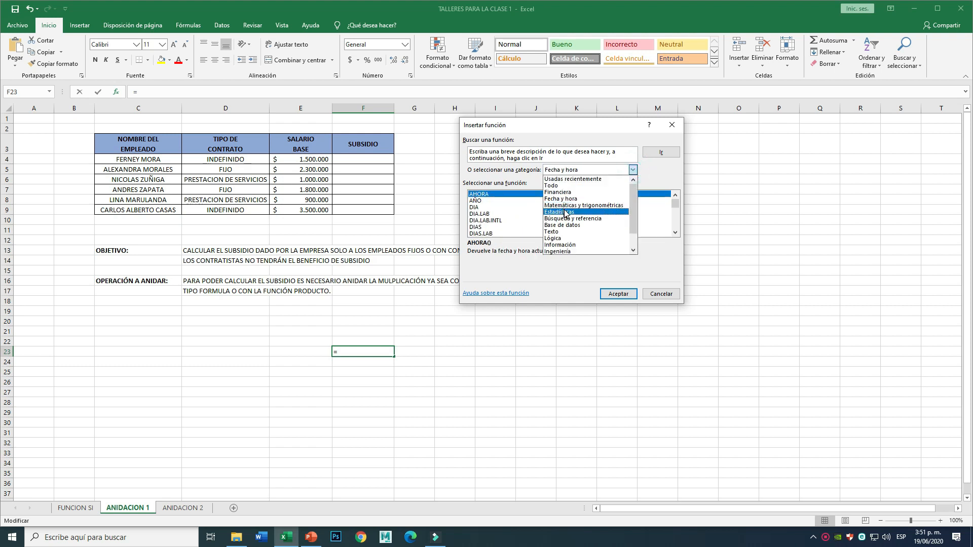
{"action": "left_click", "coordinate": [573, 205]}
{"action": "left_click", "coordinate": [633, 169]}
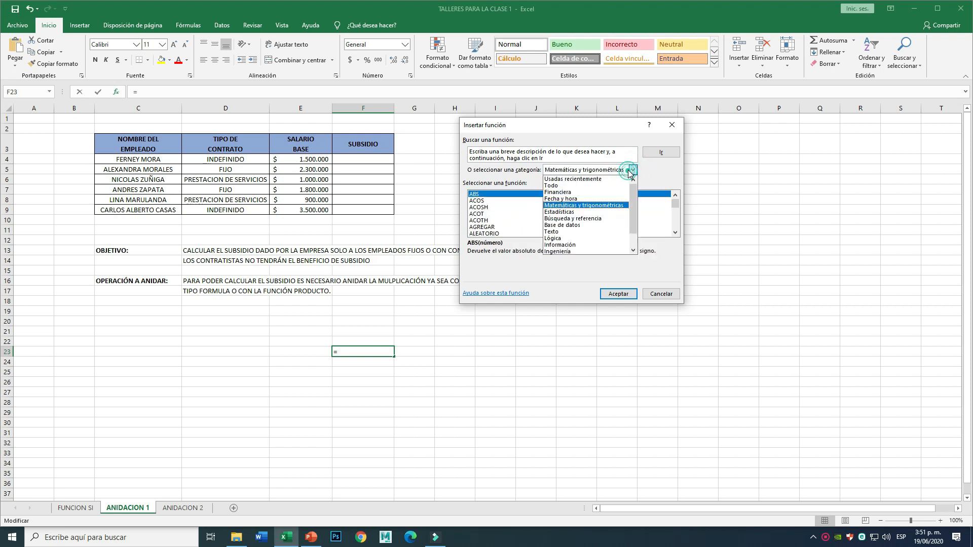
{"action": "left_click", "coordinate": [572, 214]}
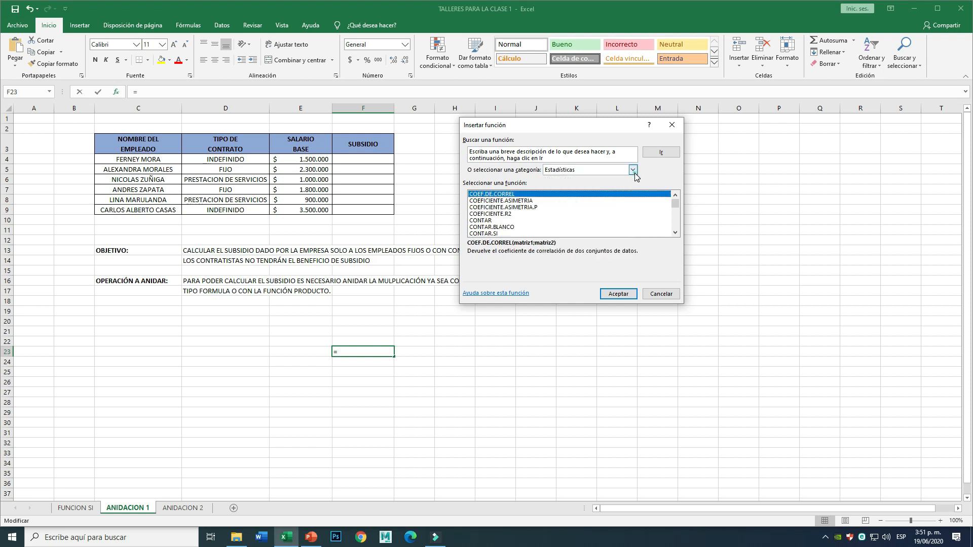
{"action": "left_click", "coordinate": [633, 170]}
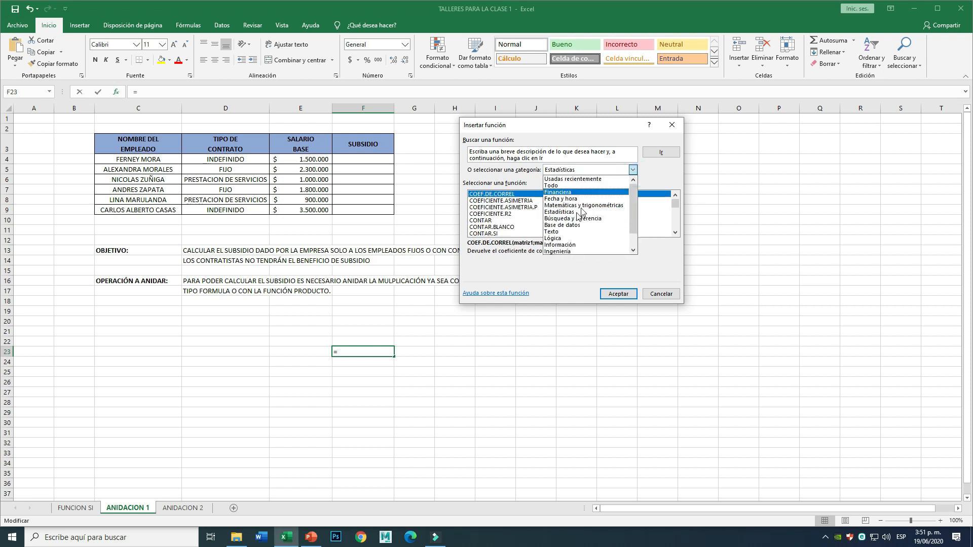
{"action": "left_click", "coordinate": [632, 250]}
{"action": "left_click", "coordinate": [626, 251]}
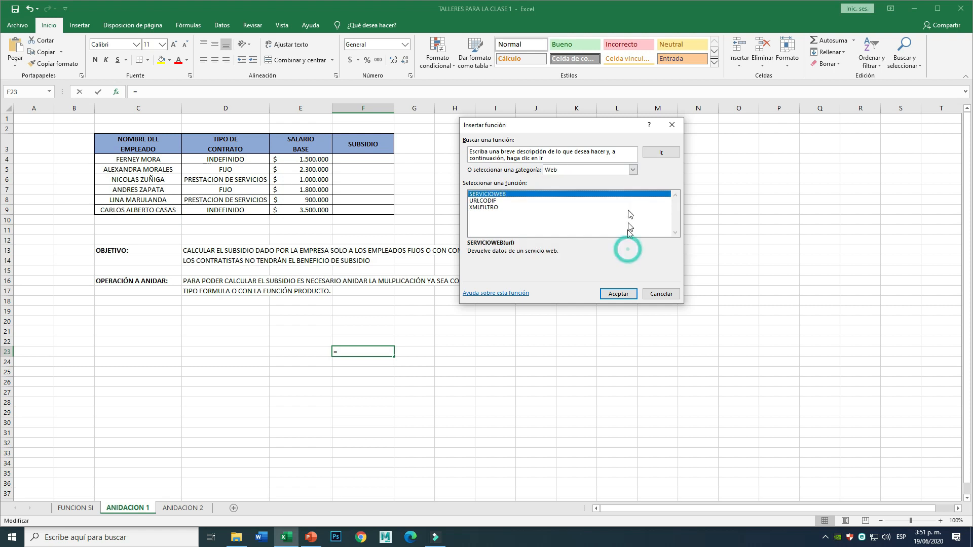
{"action": "left_click", "coordinate": [633, 170]}
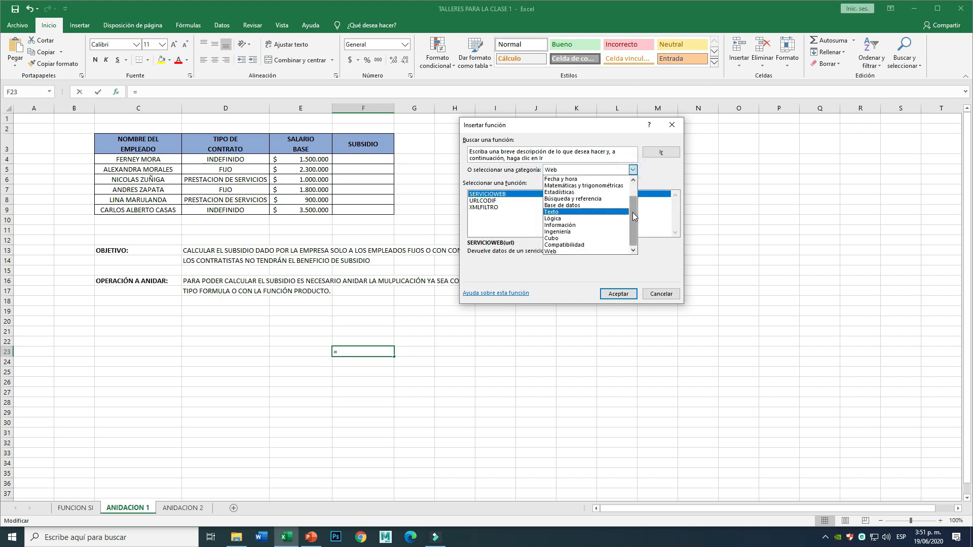
{"action": "left_click", "coordinate": [633, 180]}
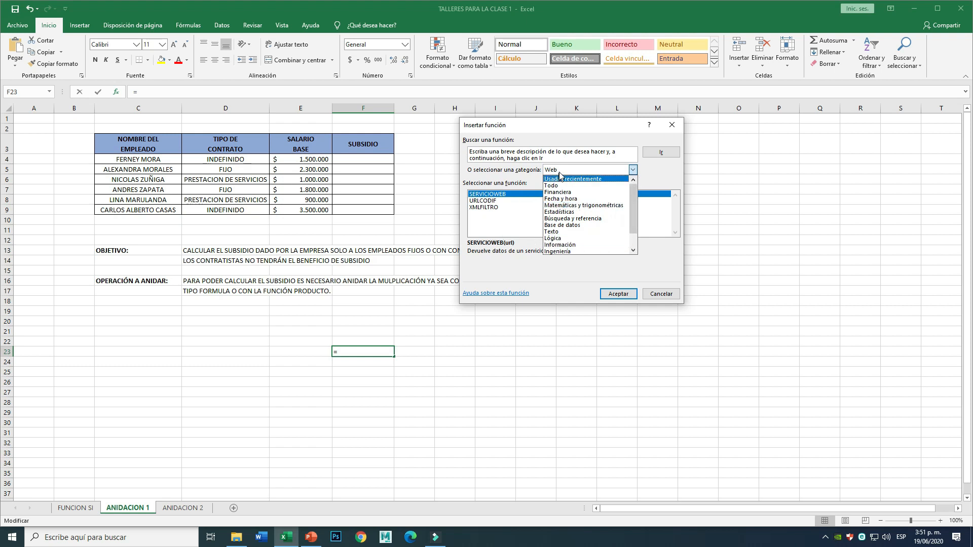
{"action": "left_click", "coordinate": [660, 294]}
{"action": "left_click", "coordinate": [660, 294]}
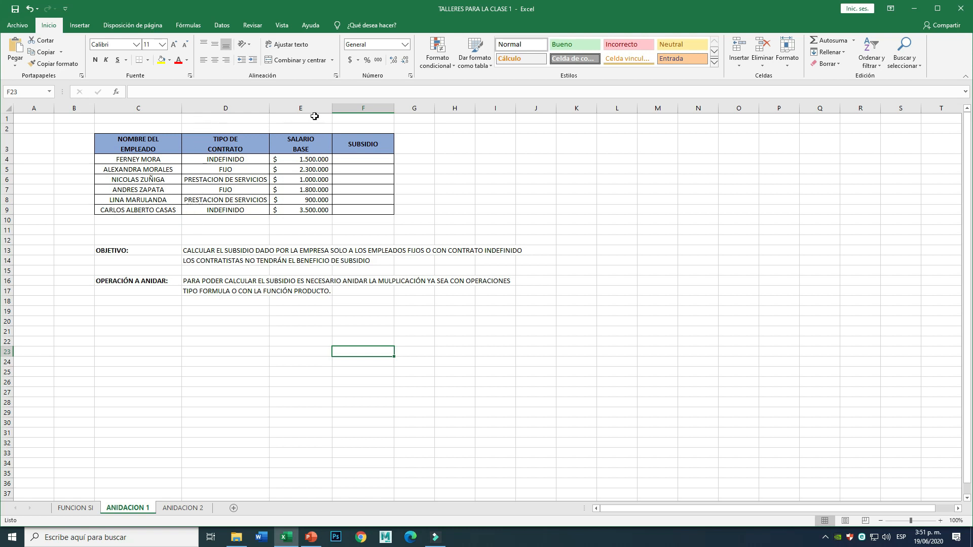
{"action": "left_click", "coordinate": [369, 159]}
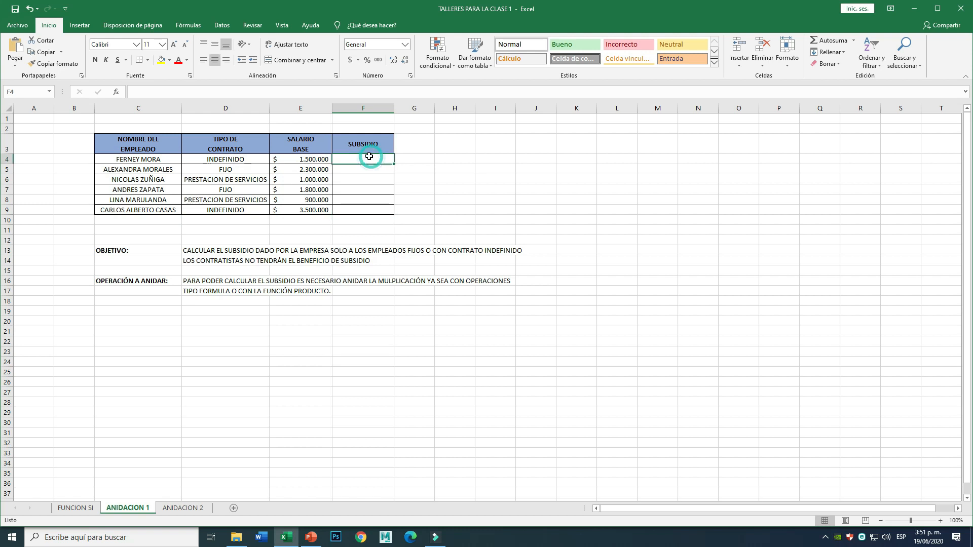
{"action": "left_click", "coordinate": [363, 109]}
{"action": "left_click", "coordinate": [417, 139]}
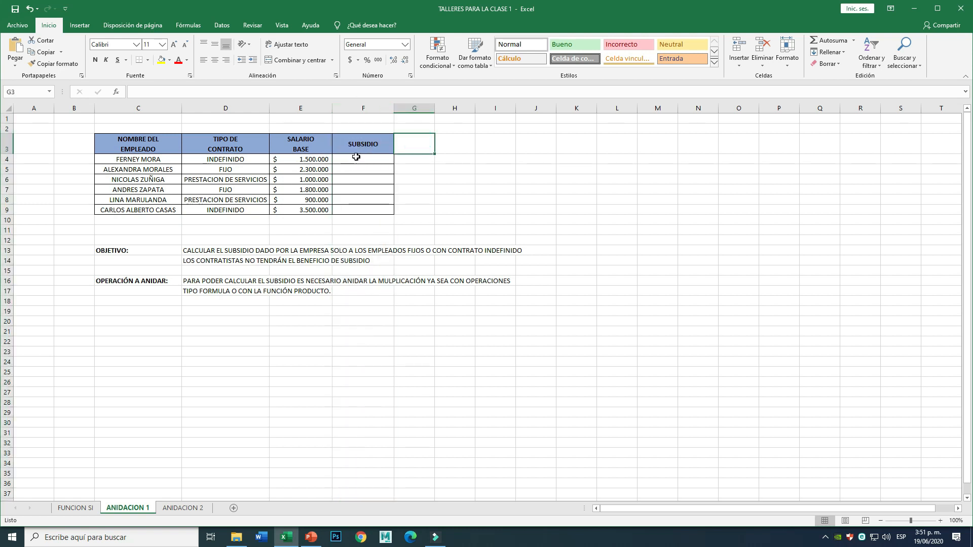
{"action": "left_click", "coordinate": [353, 158]}
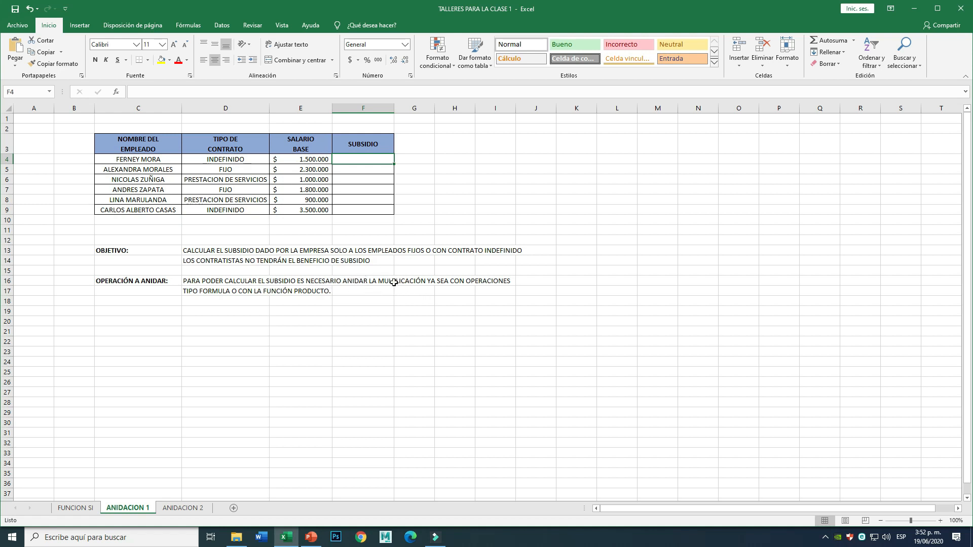
Step: Correct the misspelled word in D16 to MULTIPLICACIÓN and review the note about the PRODUCTO function in row 17
{"action": "left_click", "coordinate": [203, 281]}
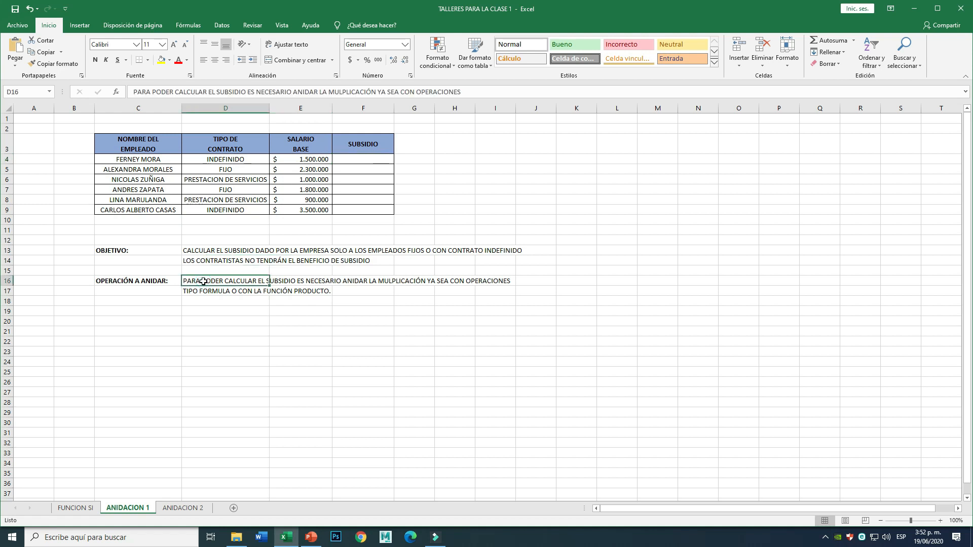
{"action": "double_click", "coordinate": [204, 281]}
{"action": "left_click", "coordinate": [393, 282]}
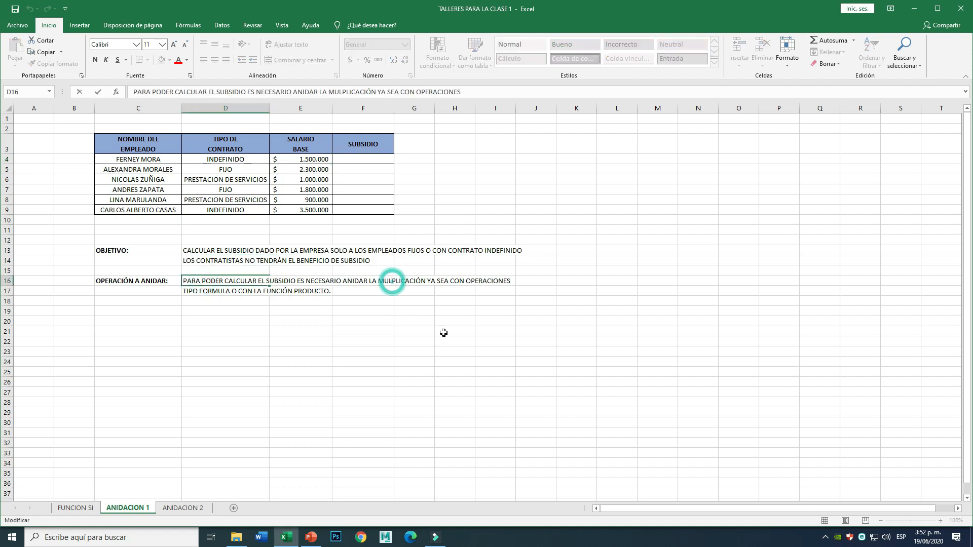
{"action": "key", "text": "BackSpace"}
{"action": "type", "text": "TI"}
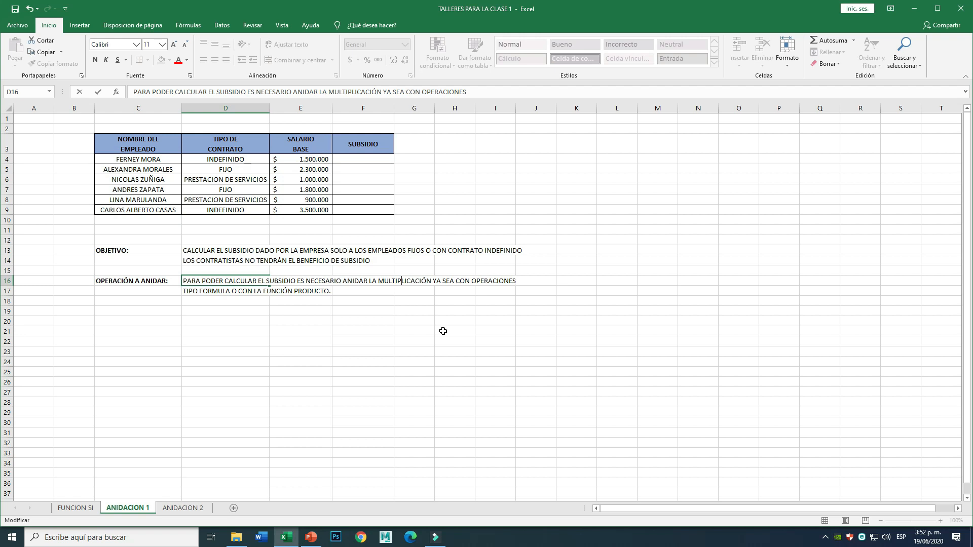
{"action": "key", "text": "Return"}
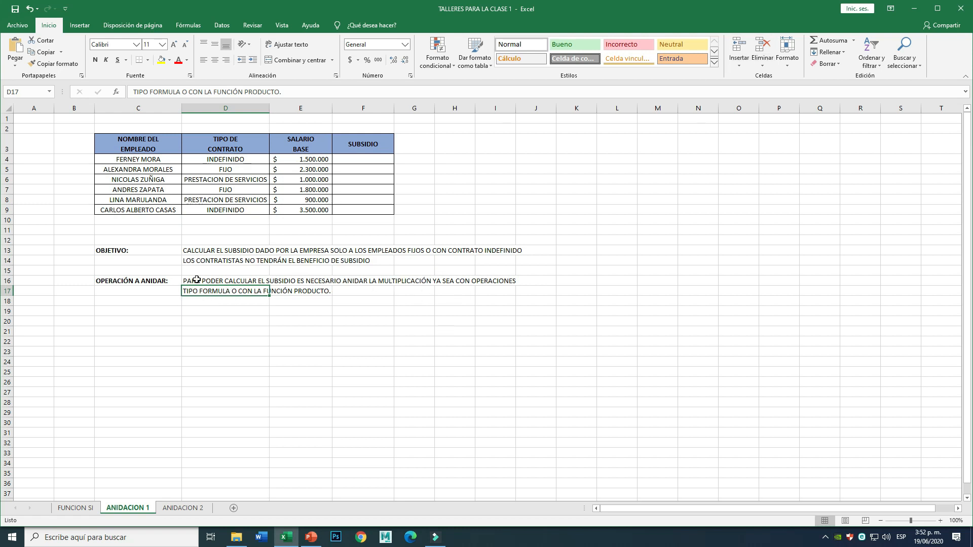
{"action": "left_click", "coordinate": [296, 296]}
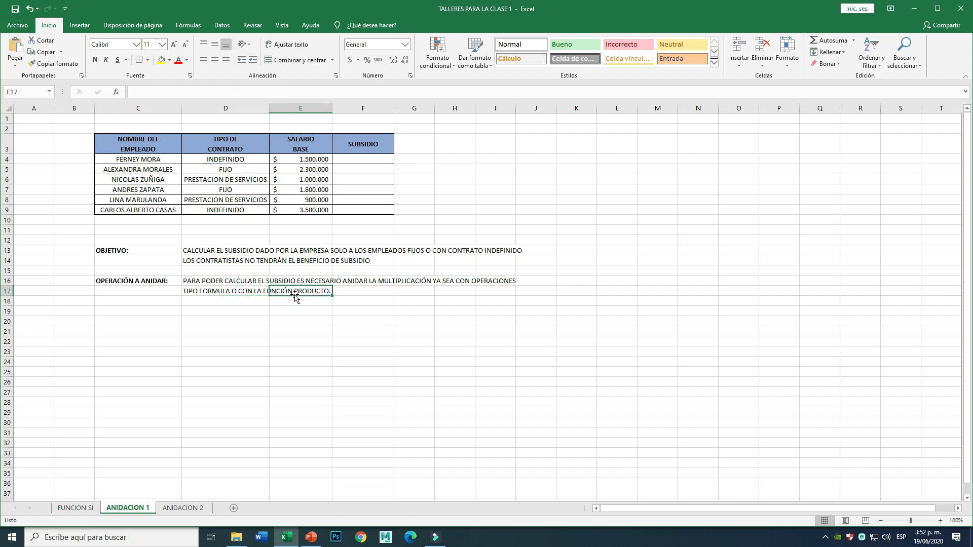
{"action": "left_click", "coordinate": [219, 293]}
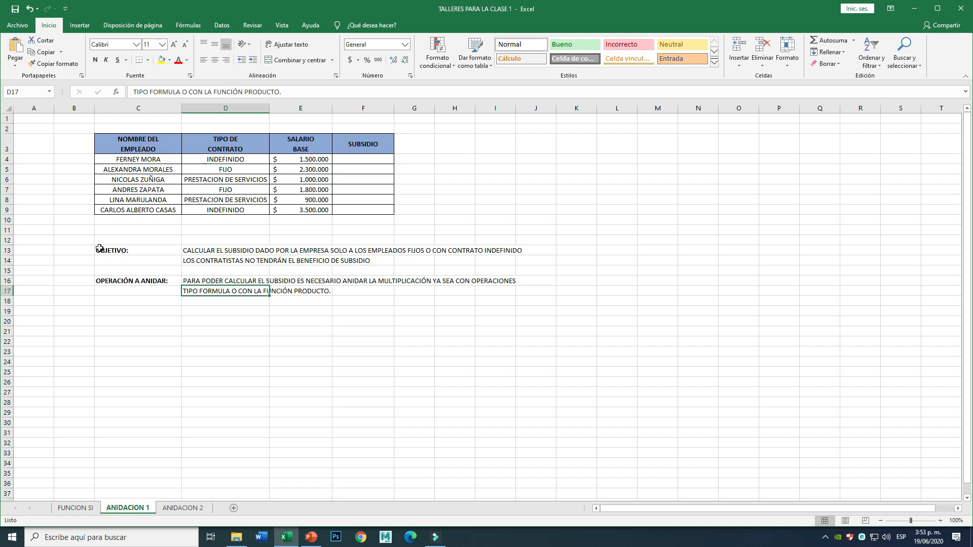
Step: Enter the label "CONDICIÓN:" in C20
{"action": "left_click", "coordinate": [110, 320]}
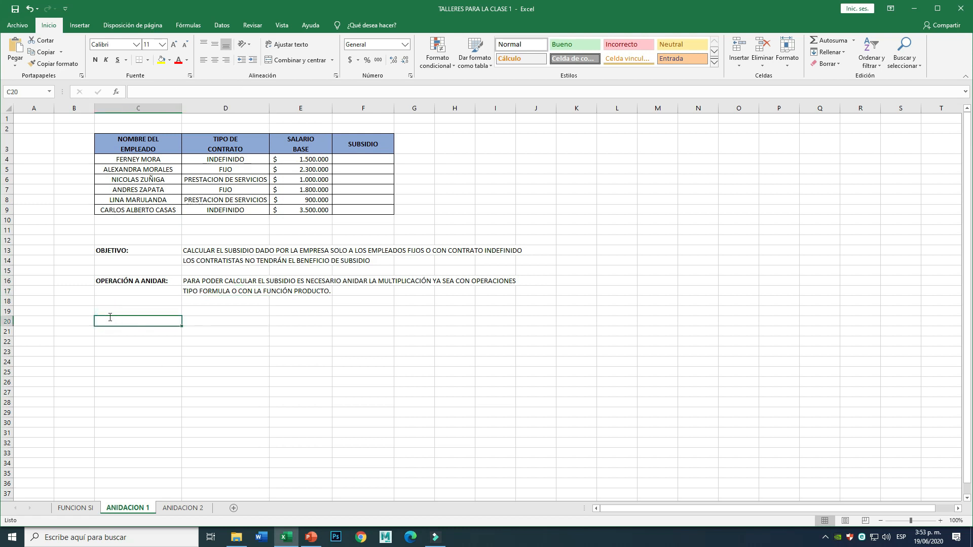
{"action": "type", "text": "CONDICIÓN:"}
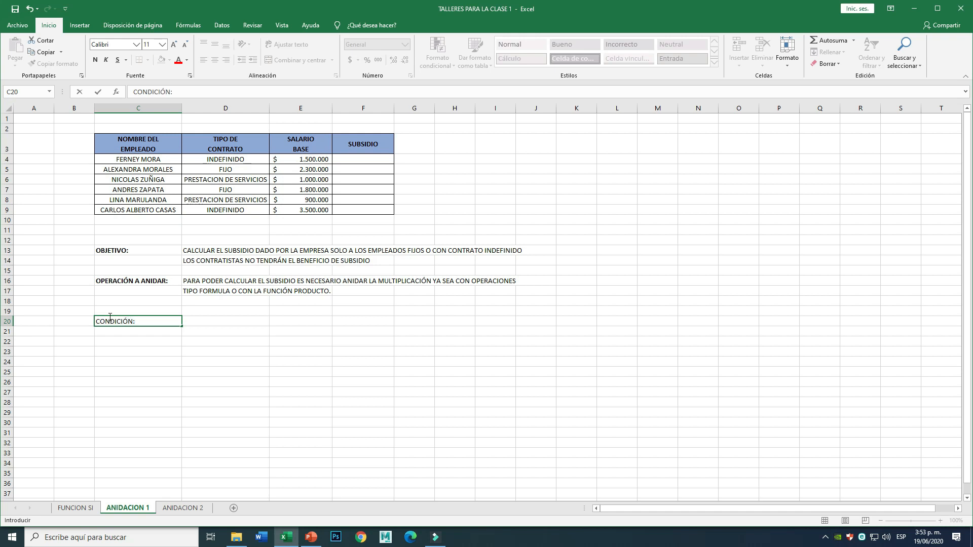
{"action": "key", "text": "Tab"}
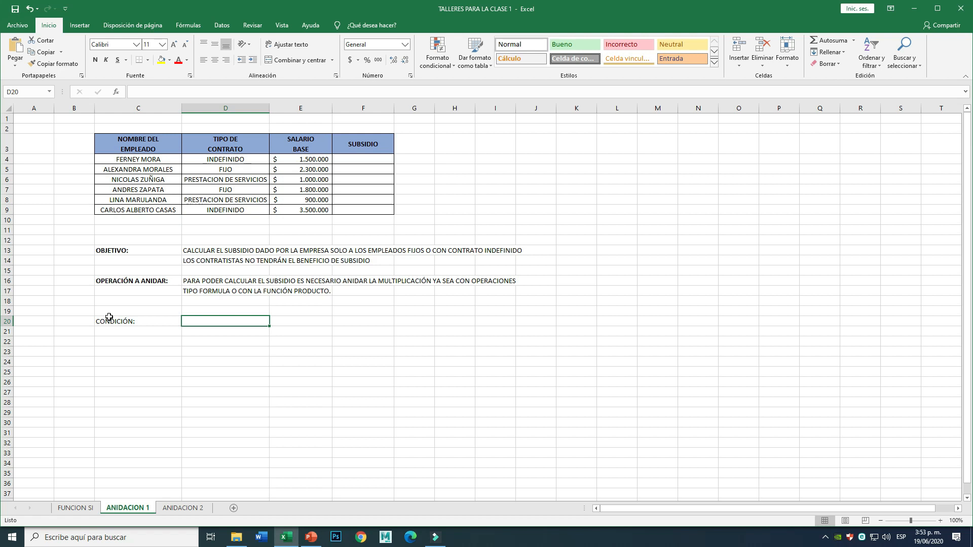
Step: Enter "CALCULAR EL 20% DEL SALARIO BASE DEL EMPLEO CUYO CONTRATO SEA FIJO O INDEFINIDO" as the condition in D20
{"action": "type", "text": "CALCULAR EL 20$"}
{"action": "key", "text": "BackSpace"}
{"action": "type", "text": "% DE"}
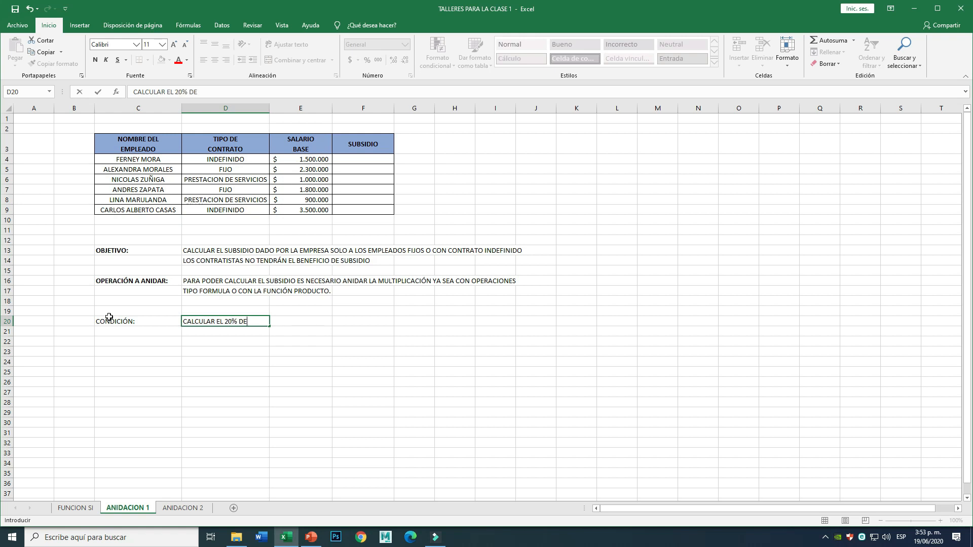
{"action": "type", "text": "L S ALARIO BASE DEL EMPLEO CUY"}
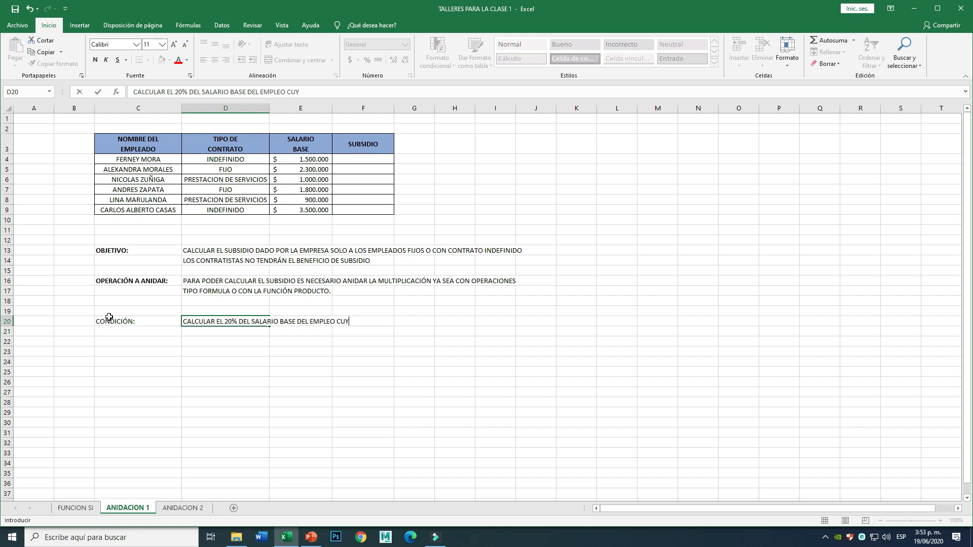
{"action": "type", "text": "O ECON"}
{"action": "key", "text": "BackSpace"}
{"action": "key", "text": "BackSpace"}
{"action": "key", "text": "BackSpace"}
{"action": "key", "text": "BackSpace"}
{"action": "type", "text": "CONTRATO SEA FIJO O "}
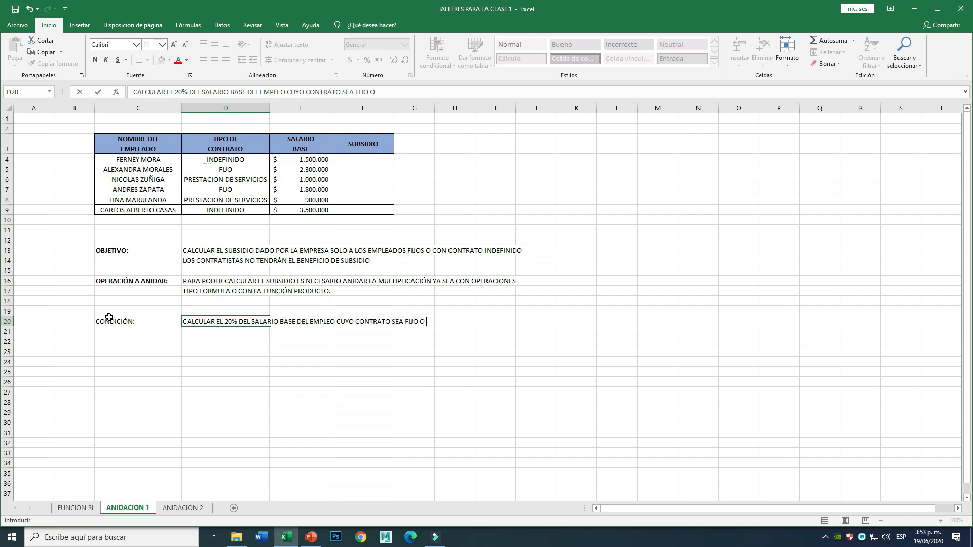
{"action": "type", "text": "INDEFINIDO"}
{"action": "key", "text": "Return"}
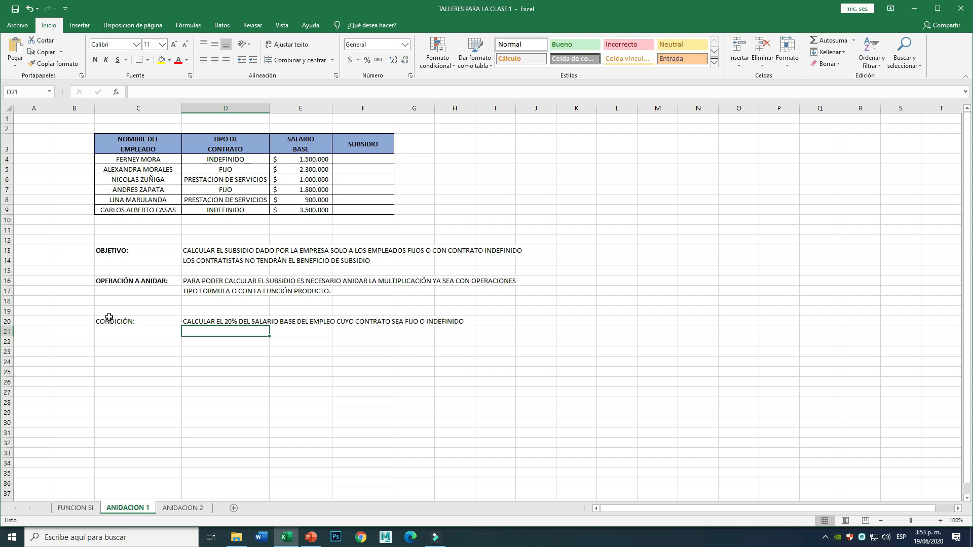
Step: Enter "PRESTACION DE SERVICIOS NO SE LES DARÁ NINGUN SUBSIDIO" in D21 as the second line of the condition
{"action": "type", "text": "PRESTA"}
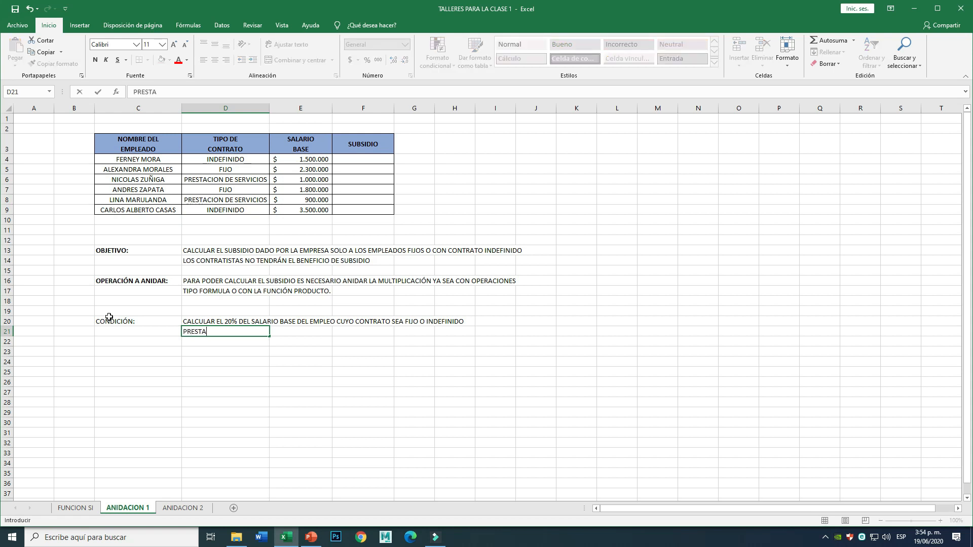
{"action": "type", "text": "CION DE SERVICIO"}
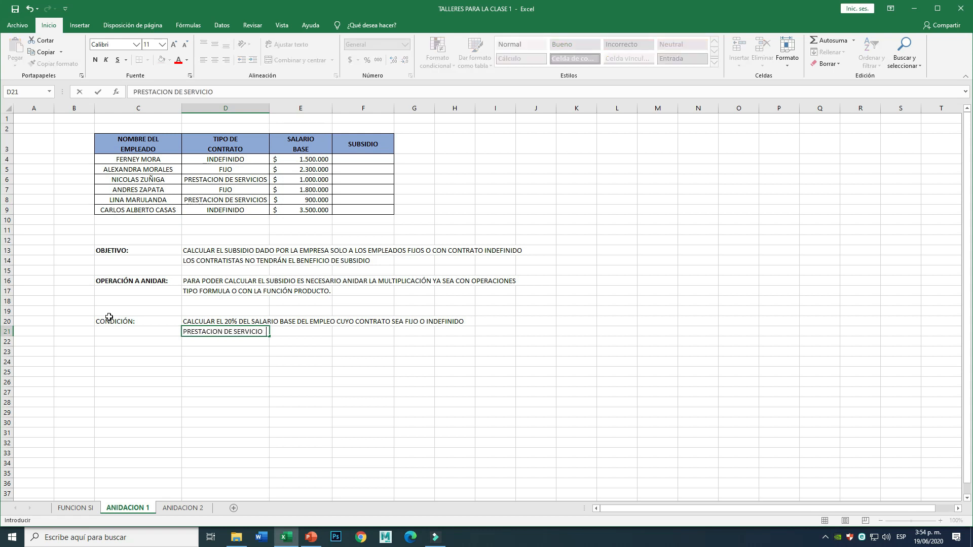
{"action": "type", "text": "S NO SE LES DARÁ NINGUN SUBSIDIO"}
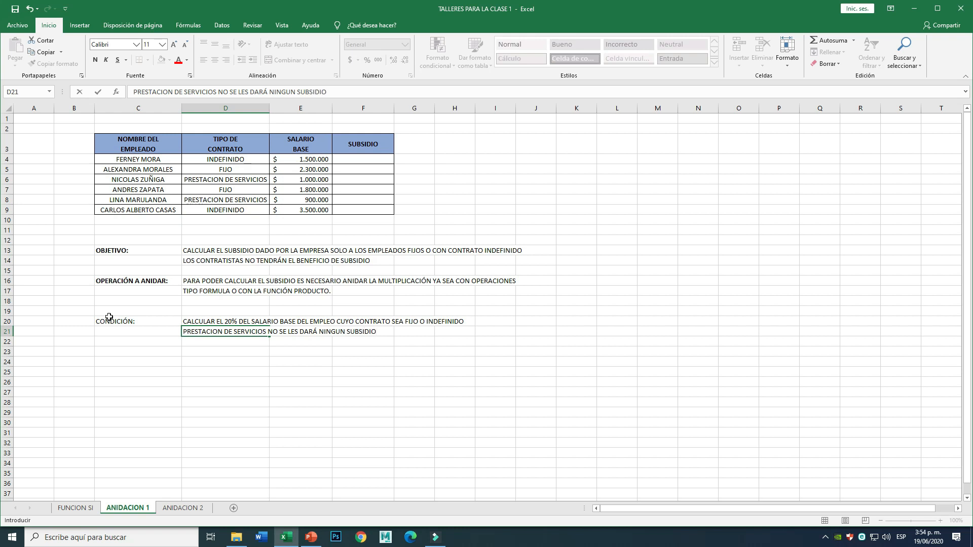
{"action": "key", "text": "Return"}
{"action": "key", "text": "Return"}
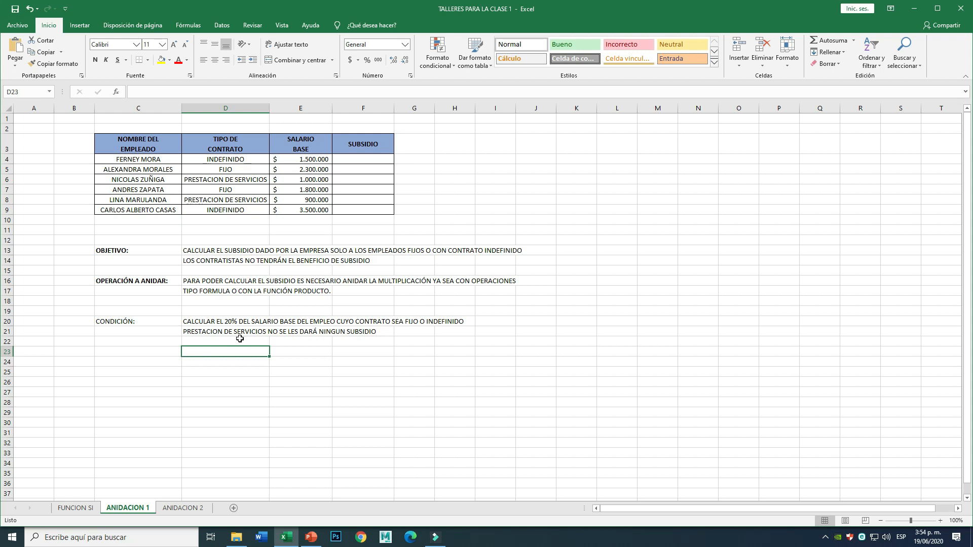
{"action": "left_click", "coordinate": [204, 371]}
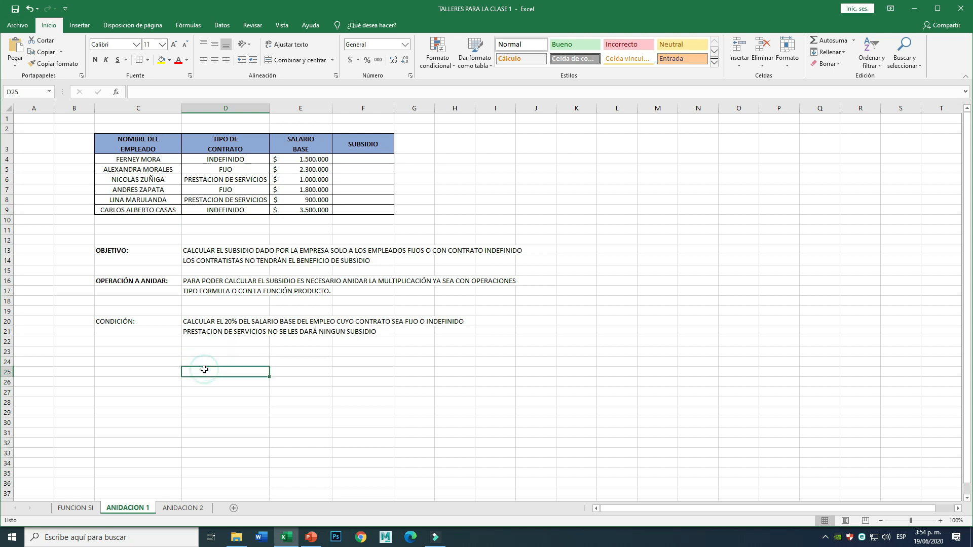
{"action": "left_click", "coordinate": [196, 343]}
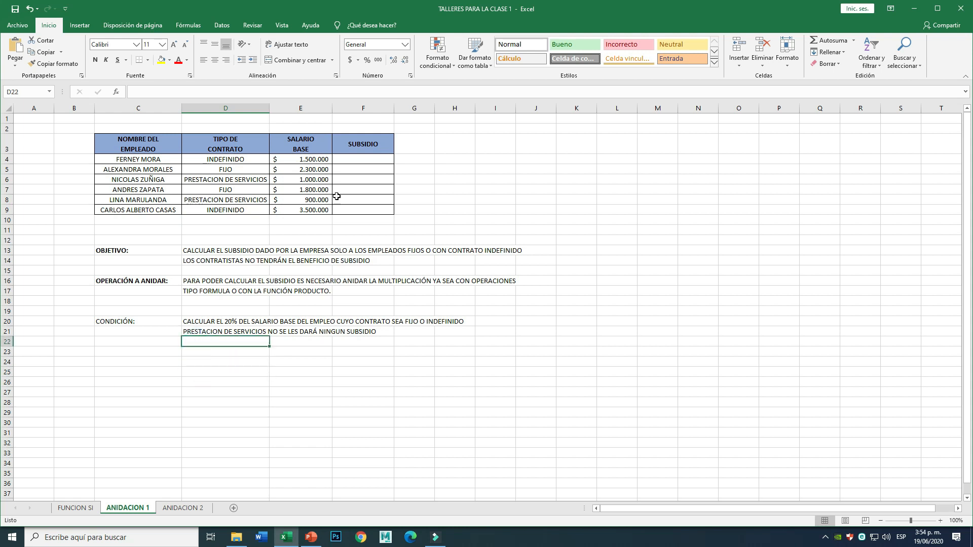
Step: Start a SI formula in F4 with the logical test D4="PRESTACION DE SERVICIOS"
{"action": "left_click", "coordinate": [347, 159]}
{"action": "type", "text": "="}
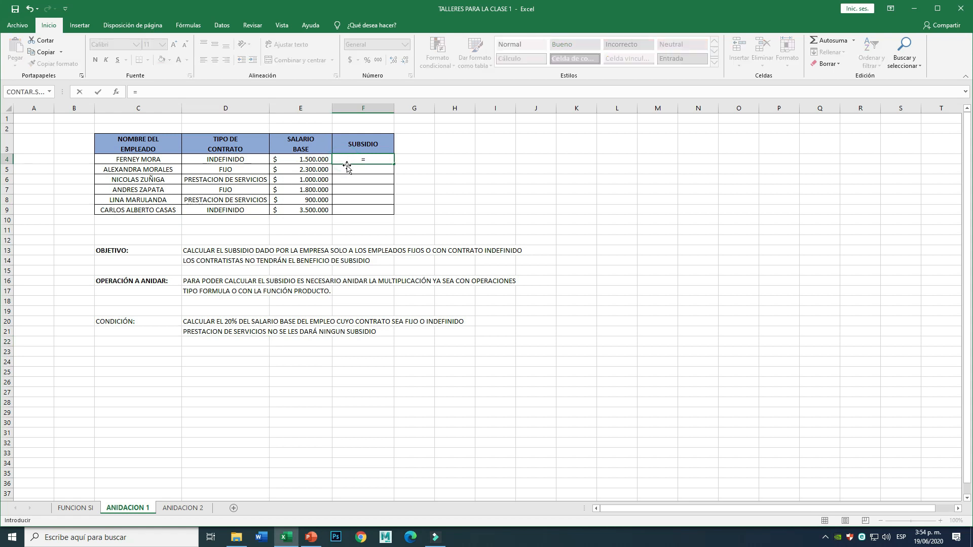
{"action": "type", "text": "SI"}
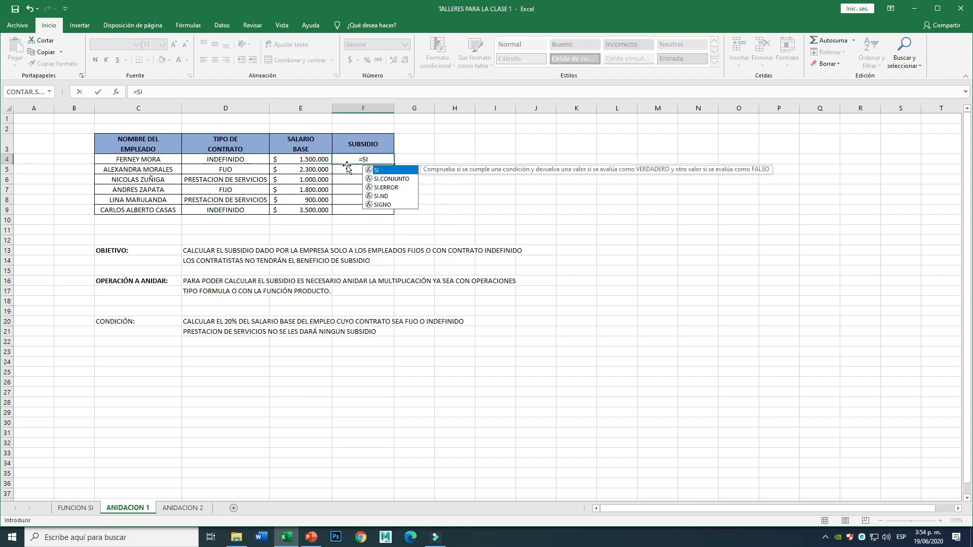
{"action": "type", "text": "("}
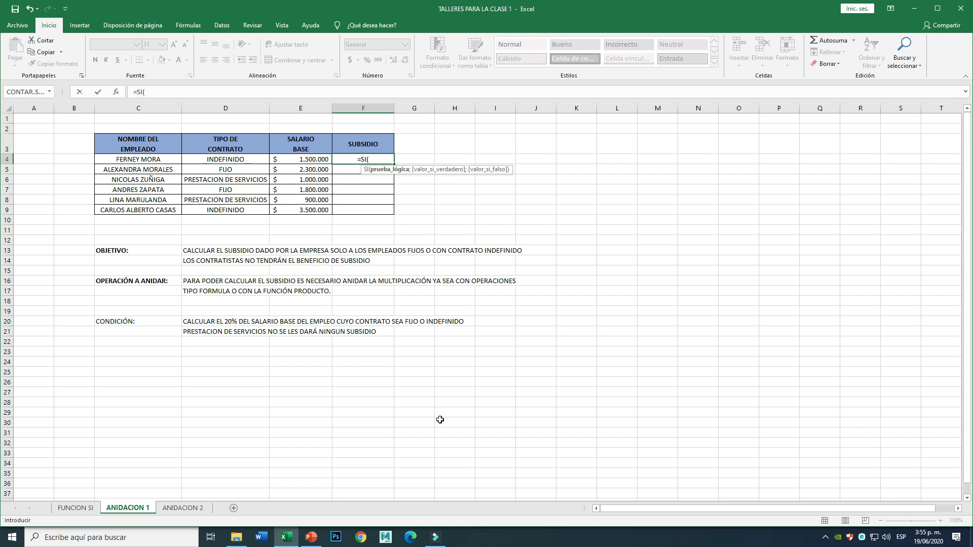
{"action": "left_click", "coordinate": [217, 160]}
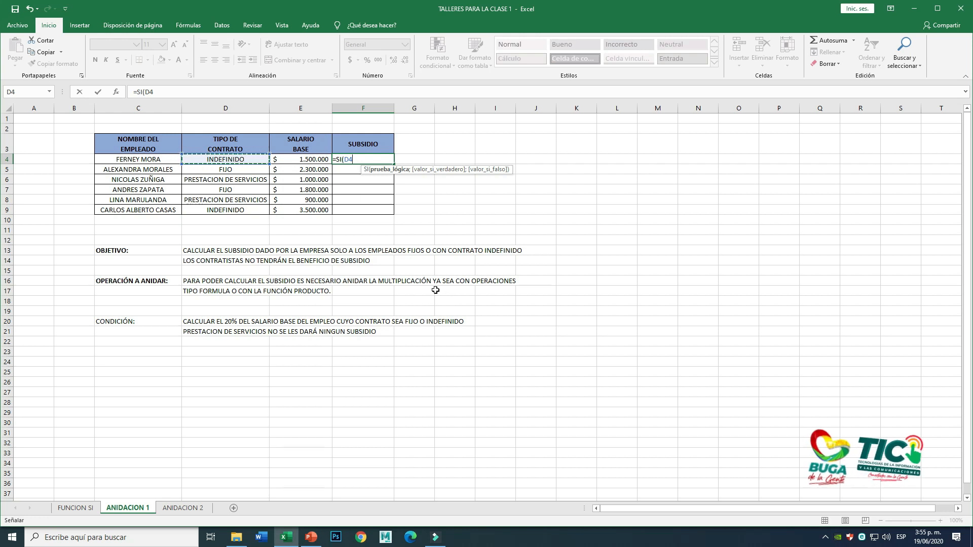
{"action": "type", "text": "?"}
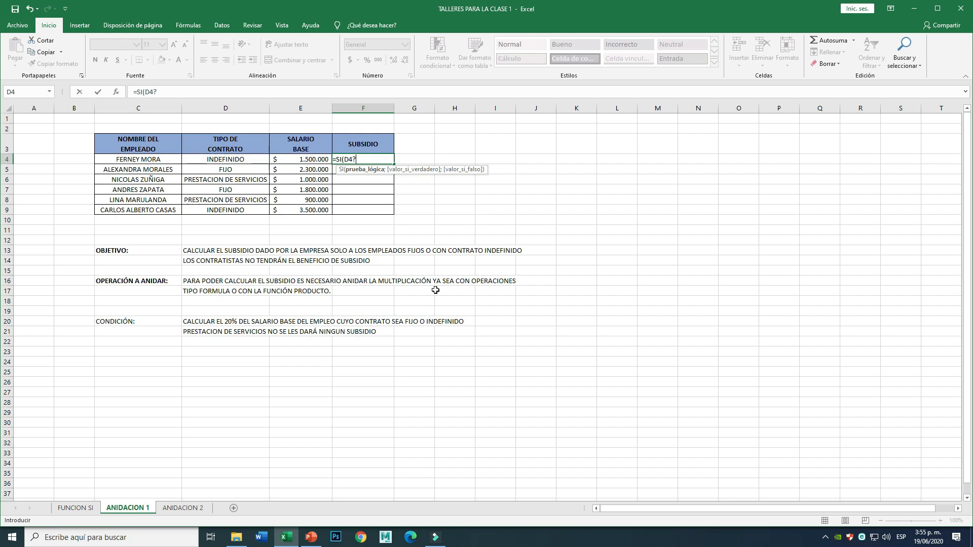
{"action": "key", "text": "BackSpace"}
{"action": "type", "text": "="}
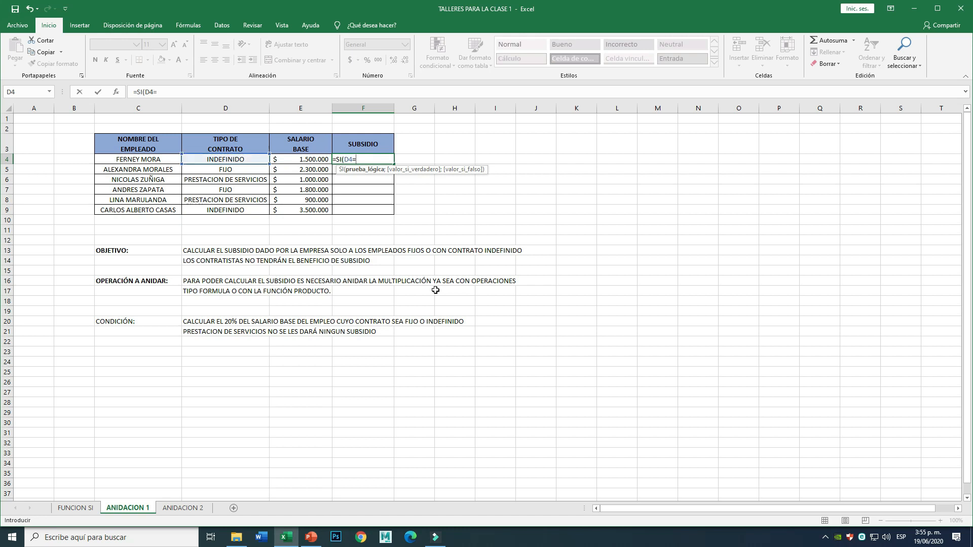
{"action": "type", "text": "\"PRESTACION "}
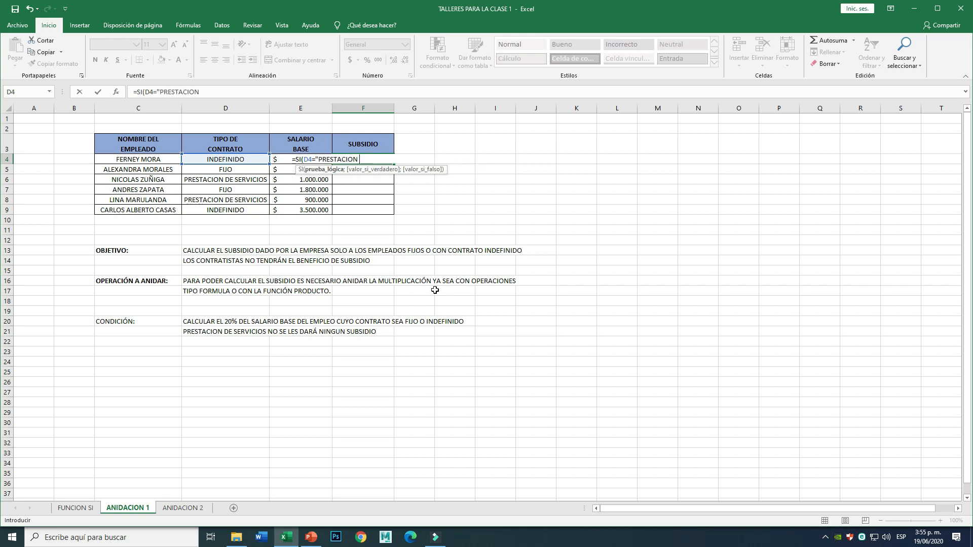
{"action": "type", "text": "DE SERVICIOS\""}
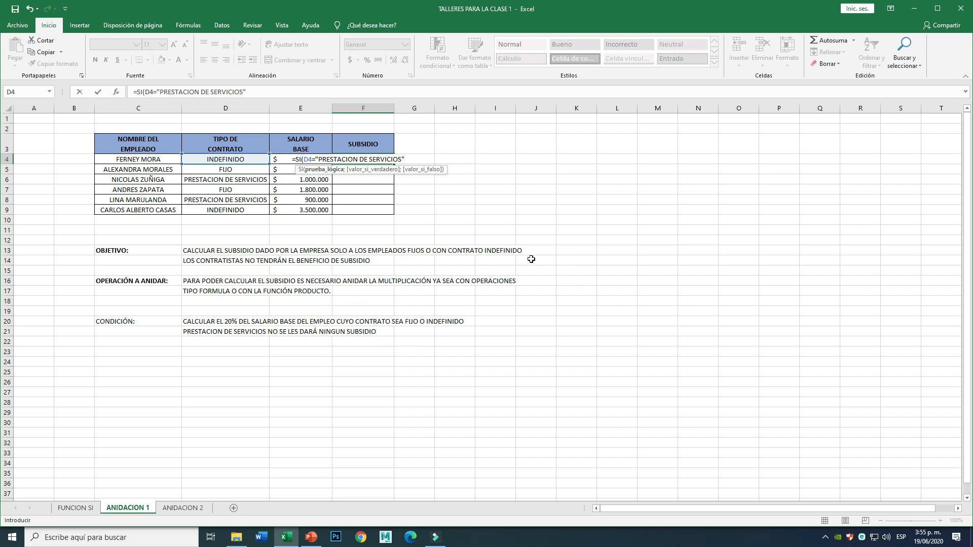
Step: Complete the F4 formula with 0 as the value if true and E4*20% as the value if false
{"action": "type", "text": ";0"}
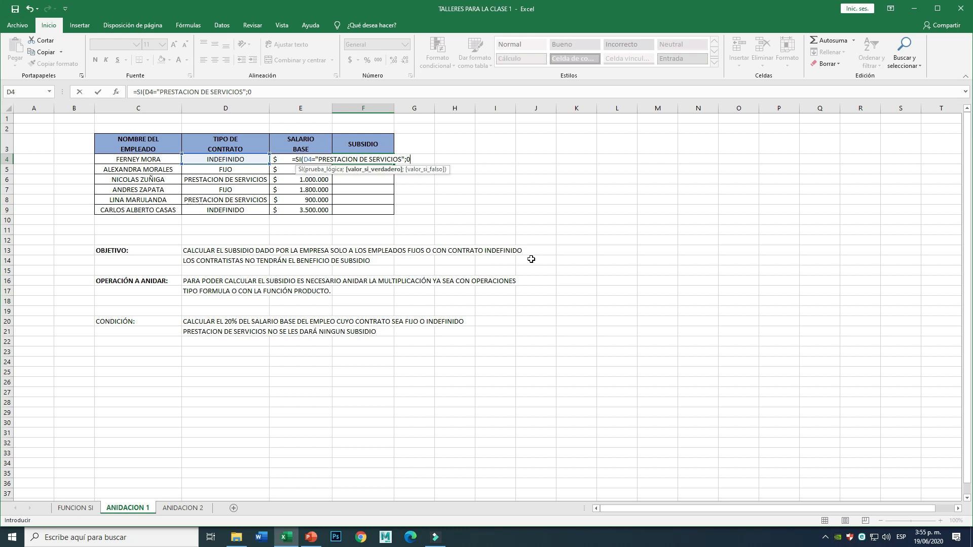
{"action": "type", "text": ";"}
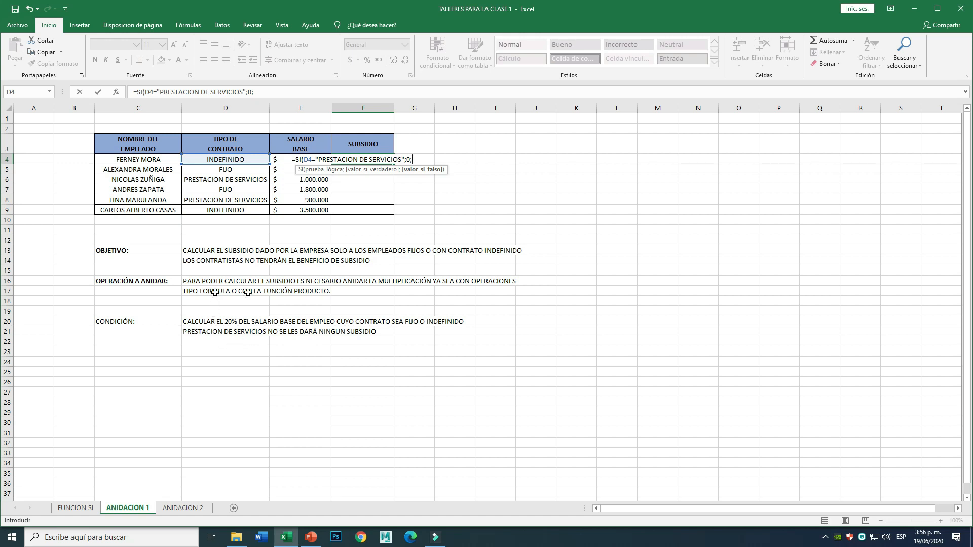
{"action": "left_click", "coordinate": [419, 157]}
{"action": "type", "text": "E4*"}
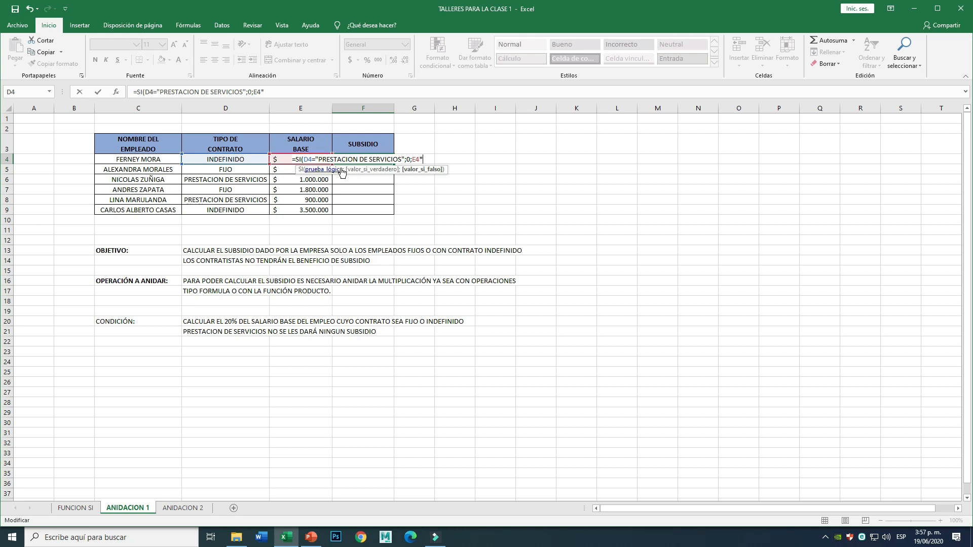
{"action": "type", "text": "%"}
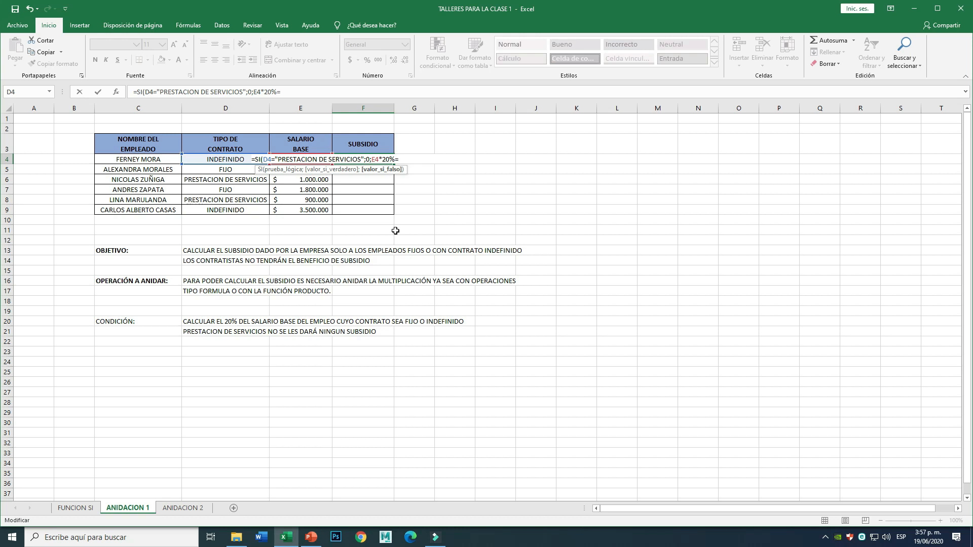
{"action": "type", "text": ")"}
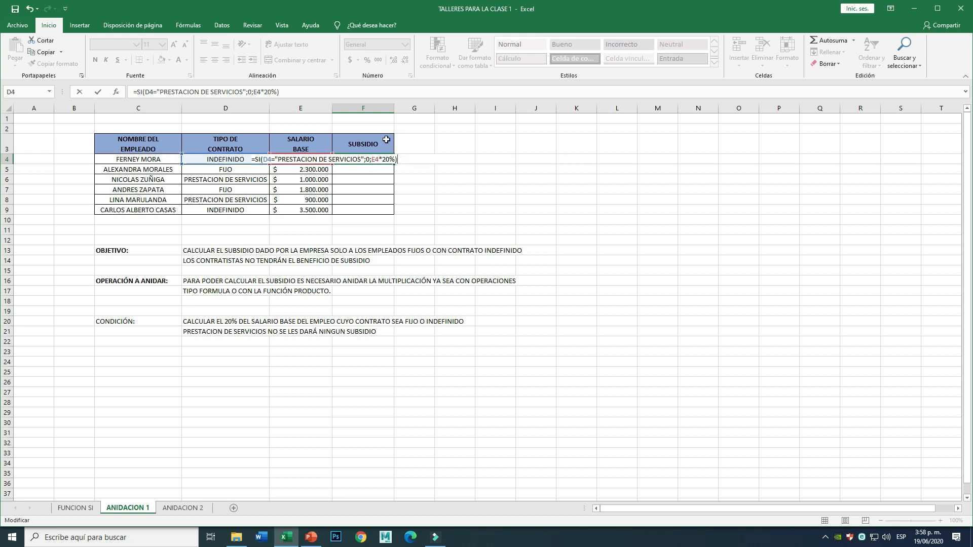
{"action": "left_click_drag", "start_coordinate": [373, 159], "coordinate": [395, 159]}
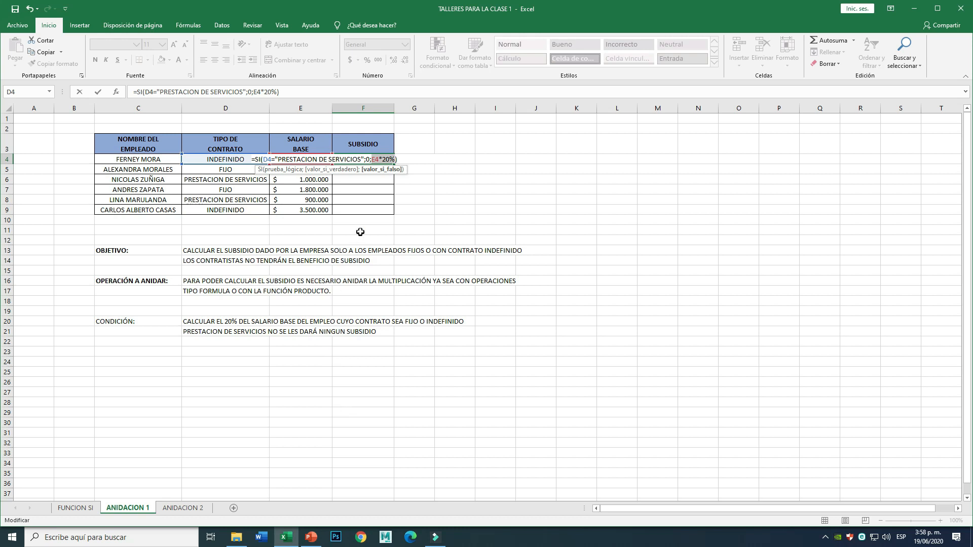
{"action": "left_click", "coordinate": [371, 159]}
{"action": "left_click_drag", "start_coordinate": [372, 160], "coordinate": [386, 160]}
{"action": "left_click", "coordinate": [406, 161]}
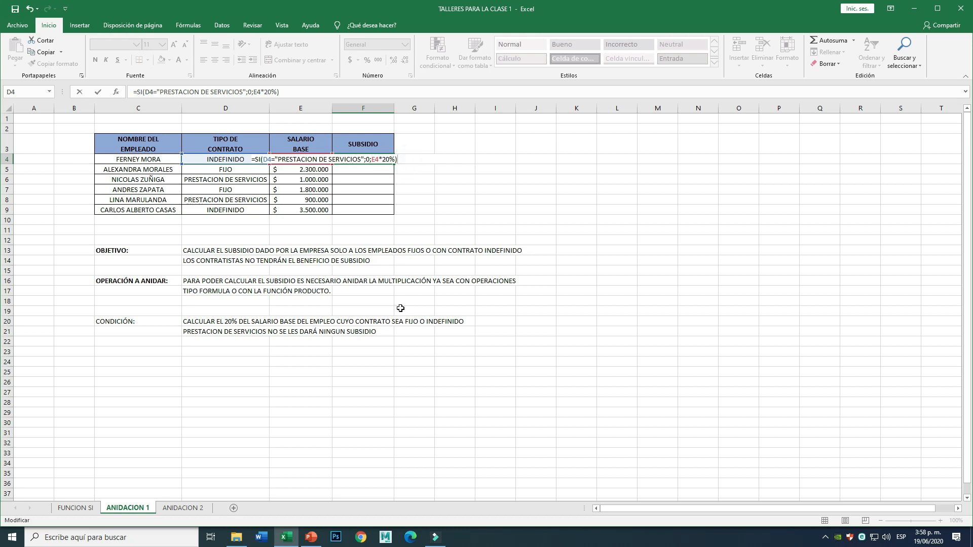
{"action": "key", "text": "Return"}
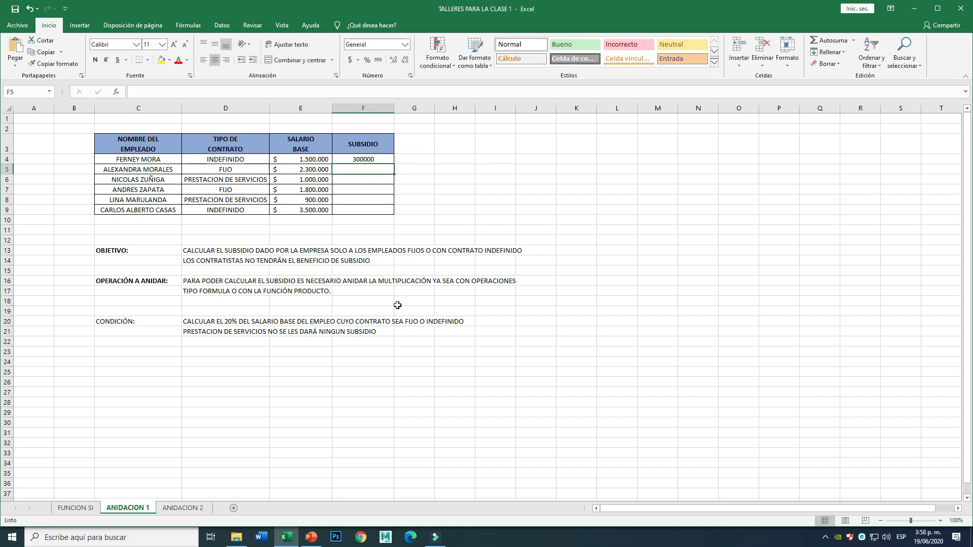
Step: Copy the F4 subsidy formula down through F9 and format F4:F9 as accounting currency without decimals
{"action": "left_click", "coordinate": [368, 159]}
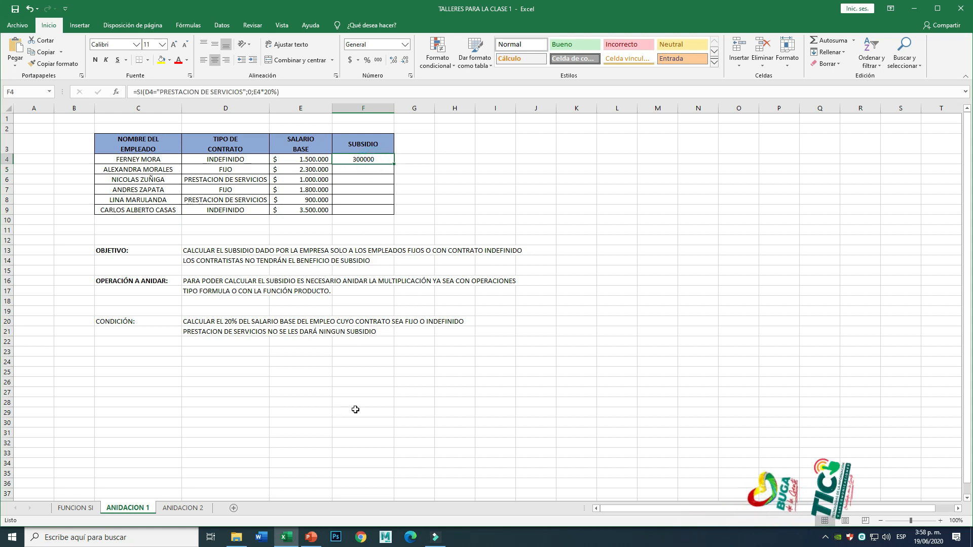
{"action": "left_click_drag", "start_coordinate": [393, 164], "coordinate": [396, 216]}
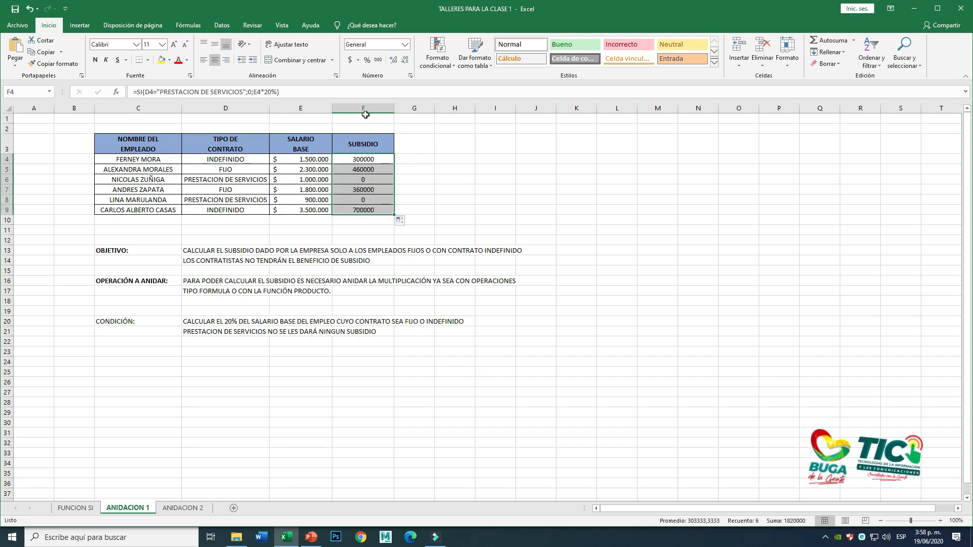
{"action": "left_click", "coordinate": [348, 61]}
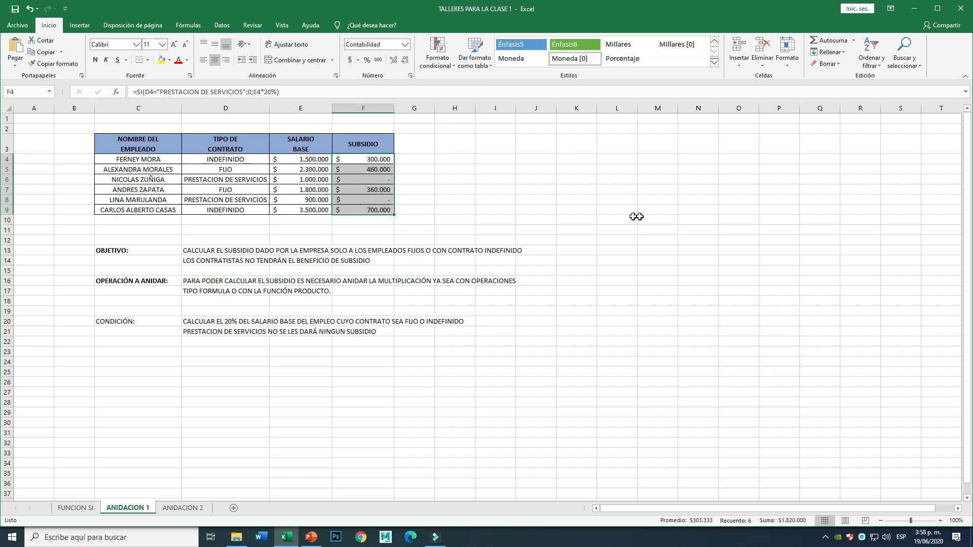
Step: Check the subsidy results in rows 4 to 6 against each contract type and base salary, and inspect the formula in F6
{"action": "left_click", "coordinate": [495, 177]}
{"action": "left_click", "coordinate": [373, 161]}
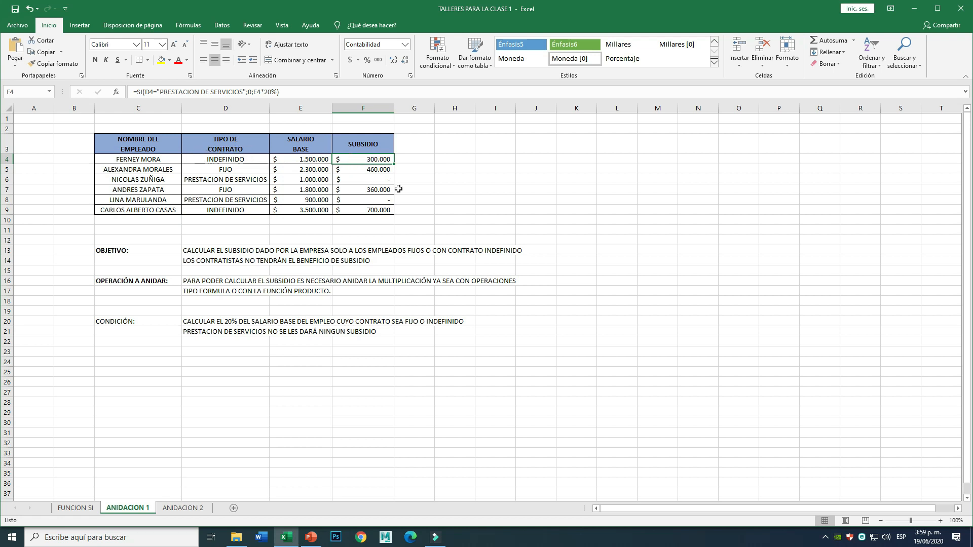
{"action": "left_click", "coordinate": [226, 171]}
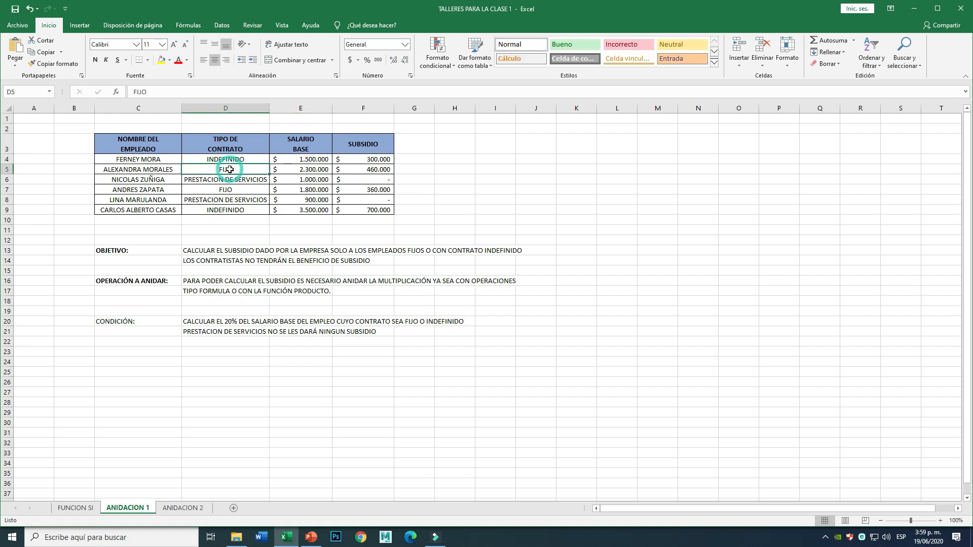
{"action": "left_click", "coordinate": [298, 170]}
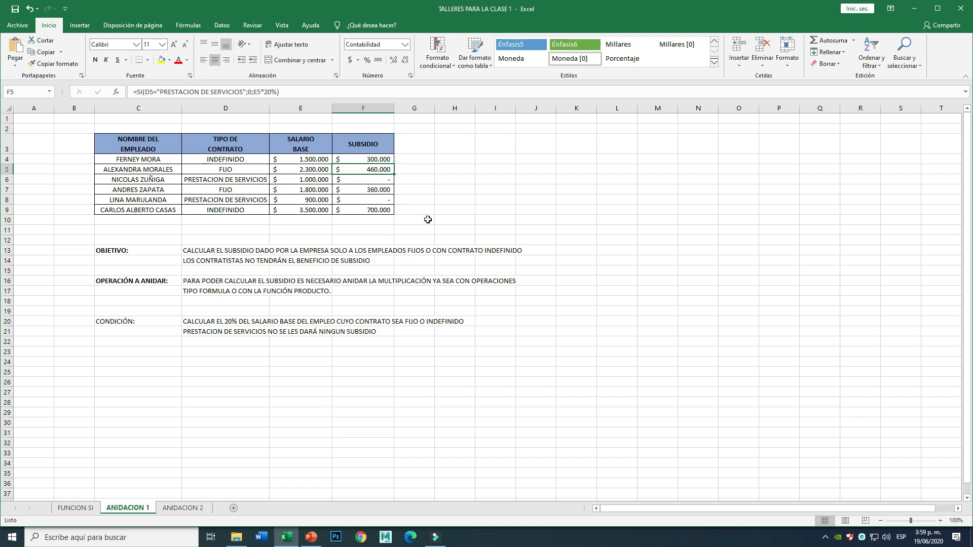
{"action": "left_click", "coordinate": [120, 181]}
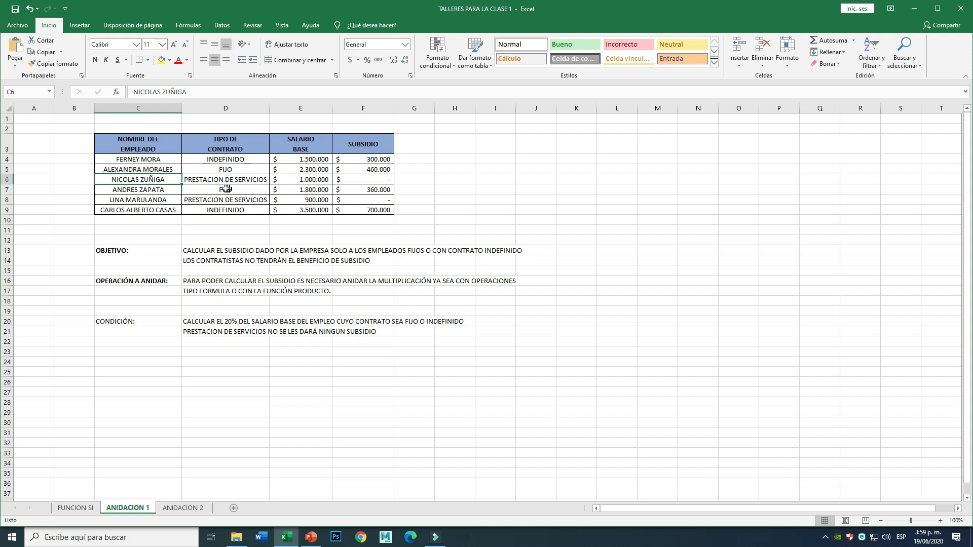
{"action": "left_click", "coordinate": [200, 181]}
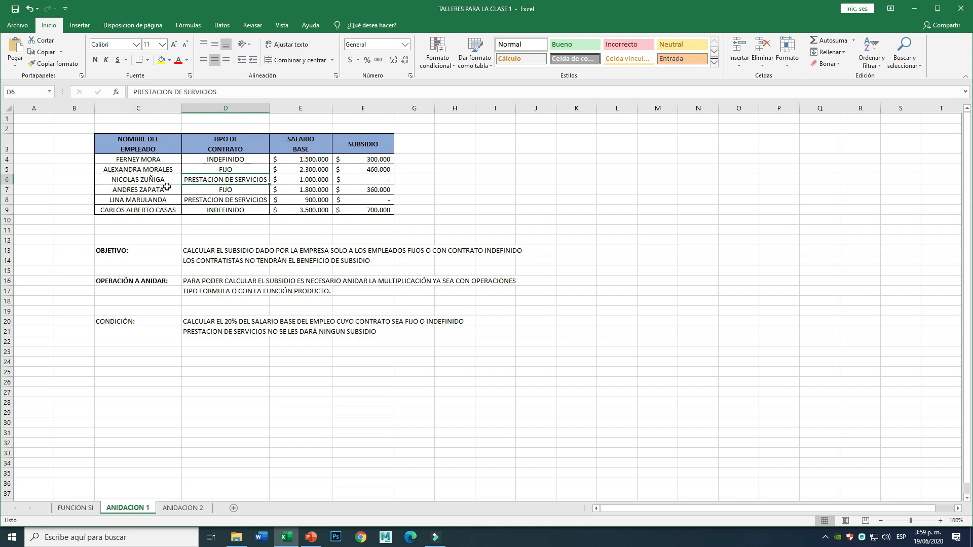
{"action": "left_click", "coordinate": [318, 183]}
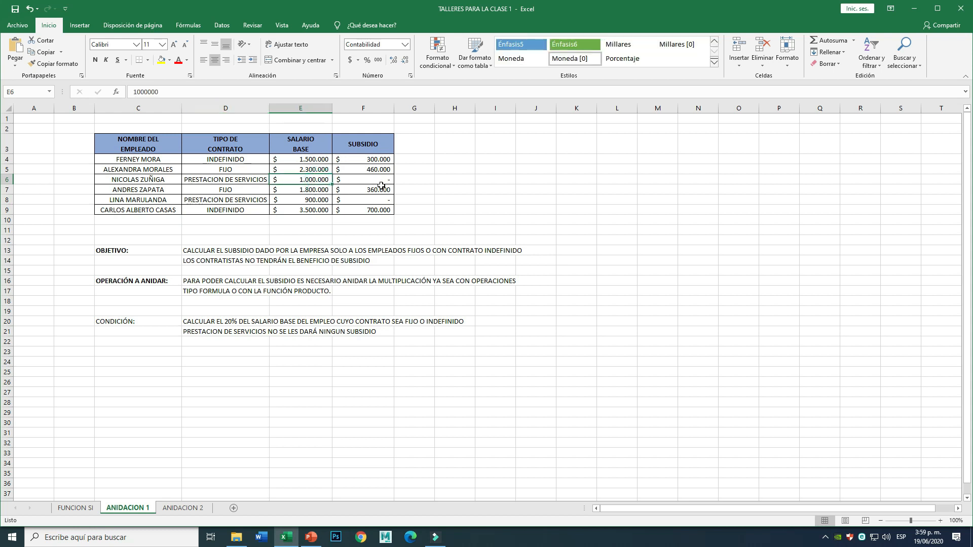
{"action": "left_click", "coordinate": [385, 180]}
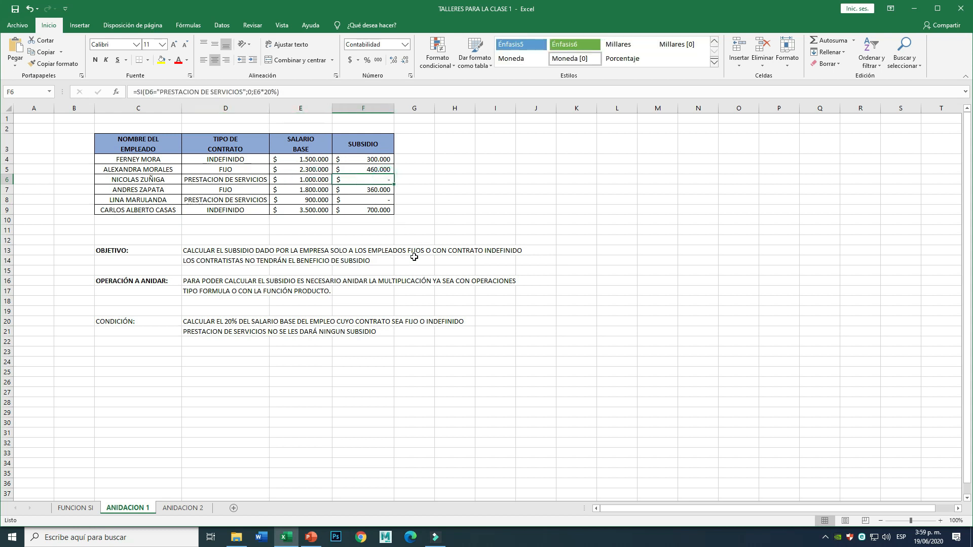
{"action": "double_click", "coordinate": [363, 180]}
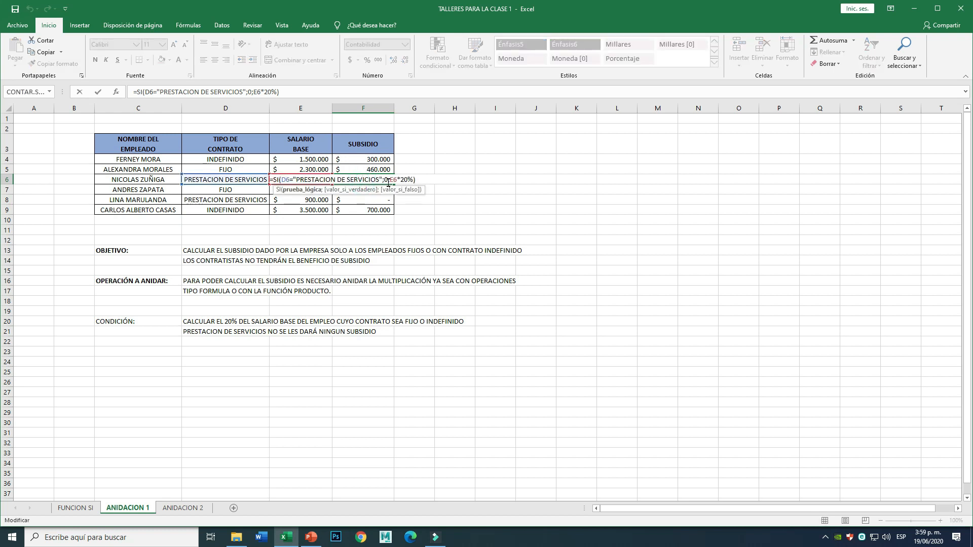
{"action": "left_click", "coordinate": [383, 179]}
{"action": "key", "text": "Return"}
Step: Format the subsidy amounts in F4:F9 with the Moneda number format
{"action": "left_click_drag", "start_coordinate": [354, 159], "coordinate": [363, 209]}
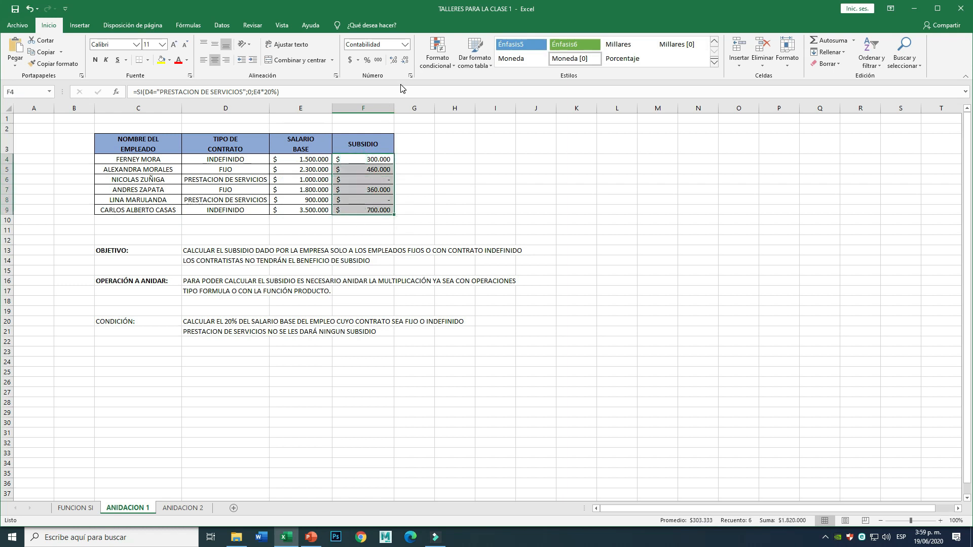
{"action": "left_click", "coordinate": [405, 45]}
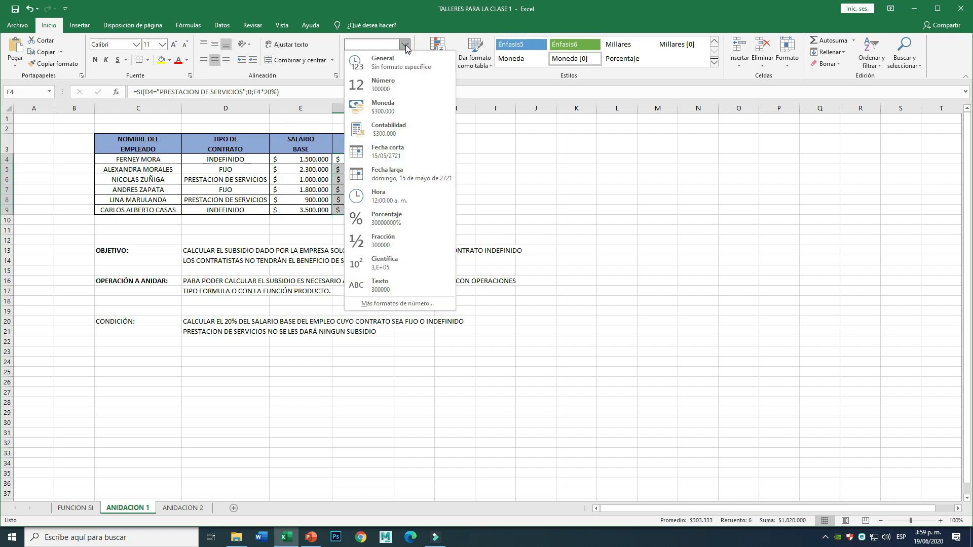
{"action": "left_click", "coordinate": [384, 105]}
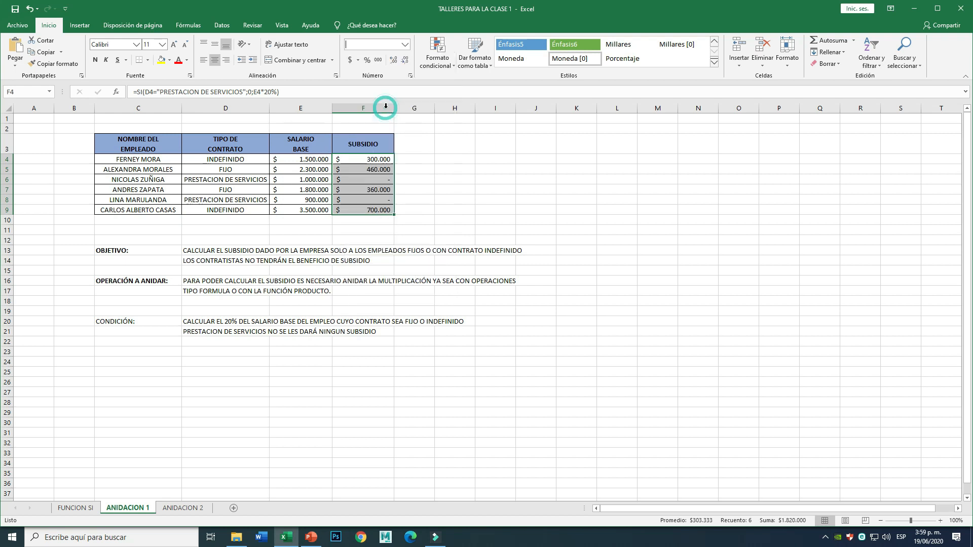
{"action": "left_click", "coordinate": [507, 191]}
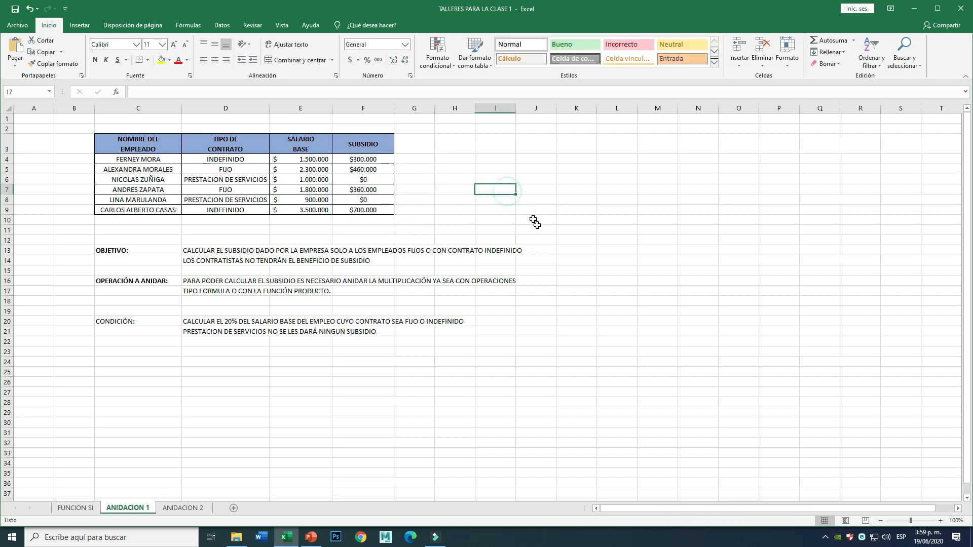
Step: Check the subsidy results in rows 6 to 9 against each employee's contract type
{"action": "left_click", "coordinate": [367, 180]}
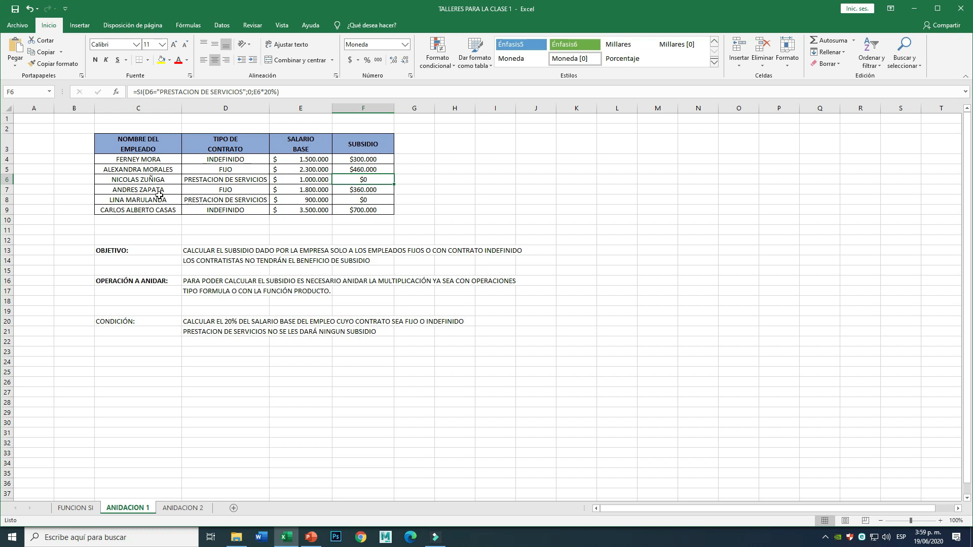
{"action": "left_click", "coordinate": [375, 191]}
{"action": "left_click", "coordinate": [120, 201]}
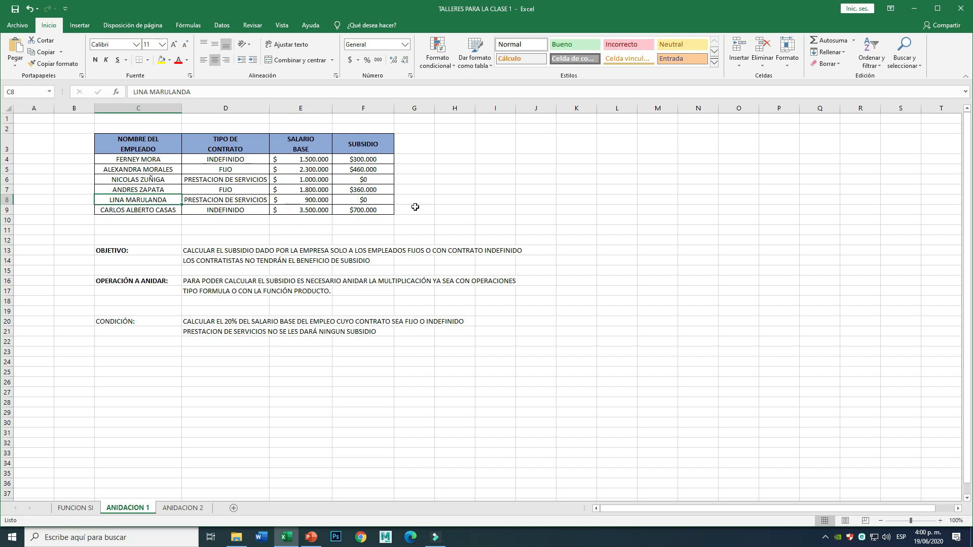
{"action": "left_click", "coordinate": [376, 201]}
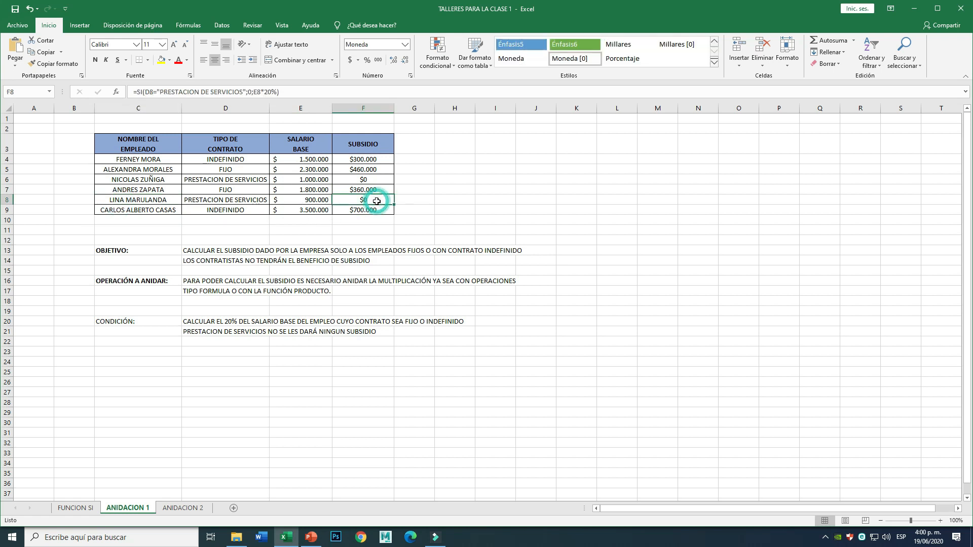
{"action": "left_click", "coordinate": [122, 212]}
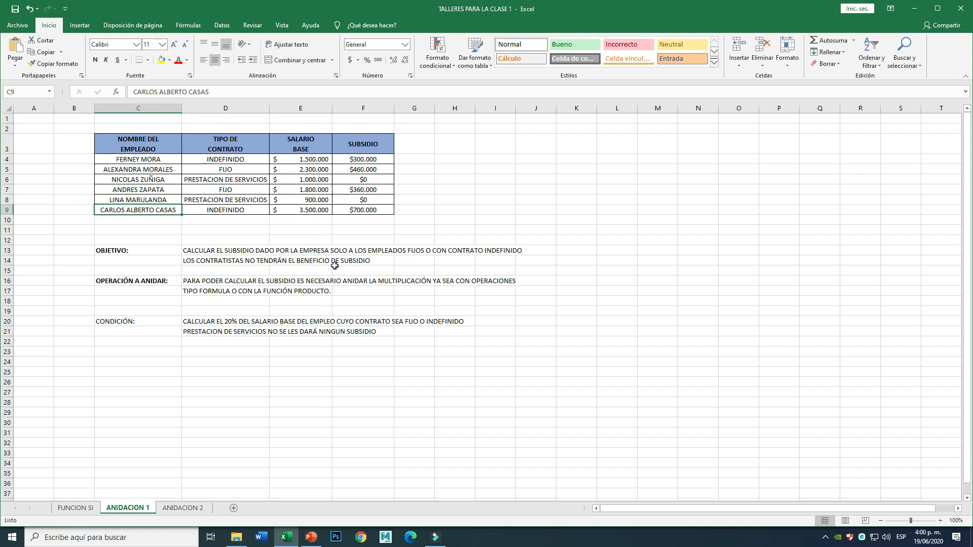
Step: Remove the E4*20% multiplication from the value-if-false argument of the SI formula in F4
{"action": "left_click", "coordinate": [355, 161]}
{"action": "double_click", "coordinate": [355, 161]}
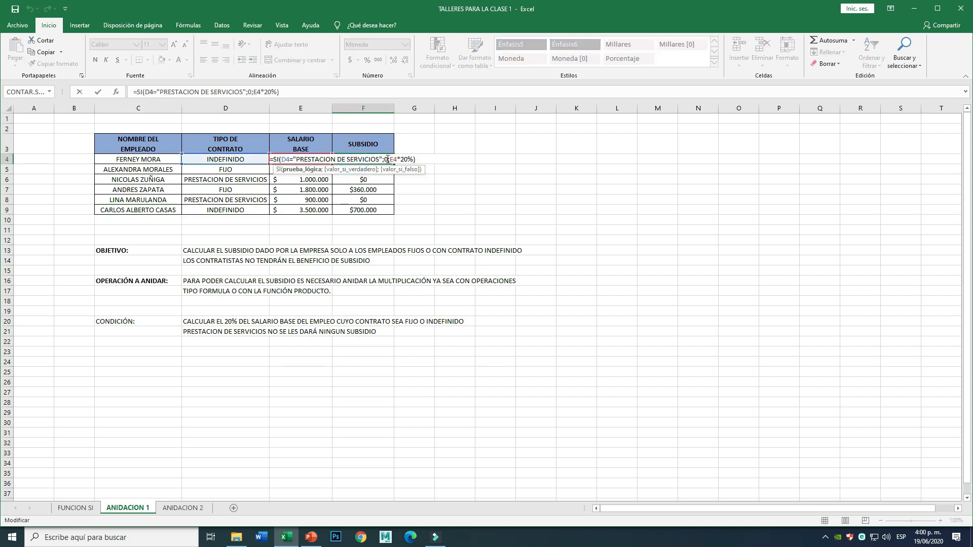
{"action": "left_click_drag", "start_coordinate": [390, 159], "coordinate": [414, 159]}
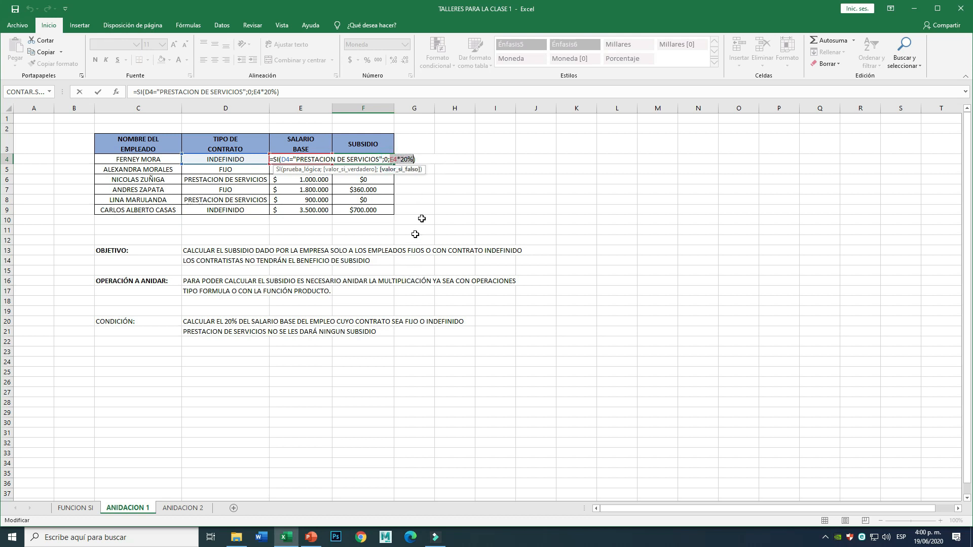
{"action": "left_click", "coordinate": [412, 159]}
{"action": "key", "text": "BackSpace"}
{"action": "key", "text": "BackSpace"}
{"action": "key", "text": "BackSpace"}
{"action": "key", "text": "BackSpace"}
{"action": "key", "text": "BackSpace"}
{"action": "key", "text": "BackSpace"}
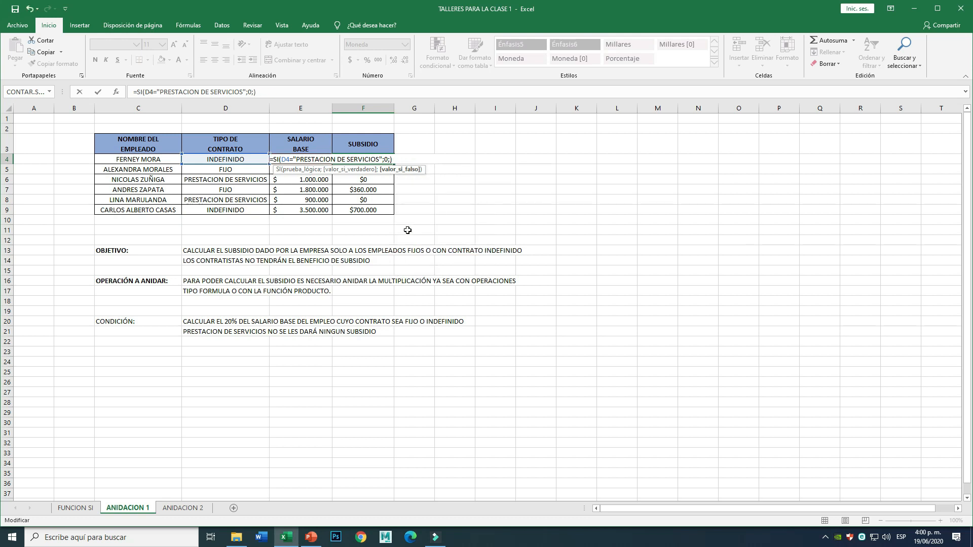
Step: Nest PRODUCTO(E4;20%) as the value if false in the F4 formula and confirm it
{"action": "type", "text": "PRO"}
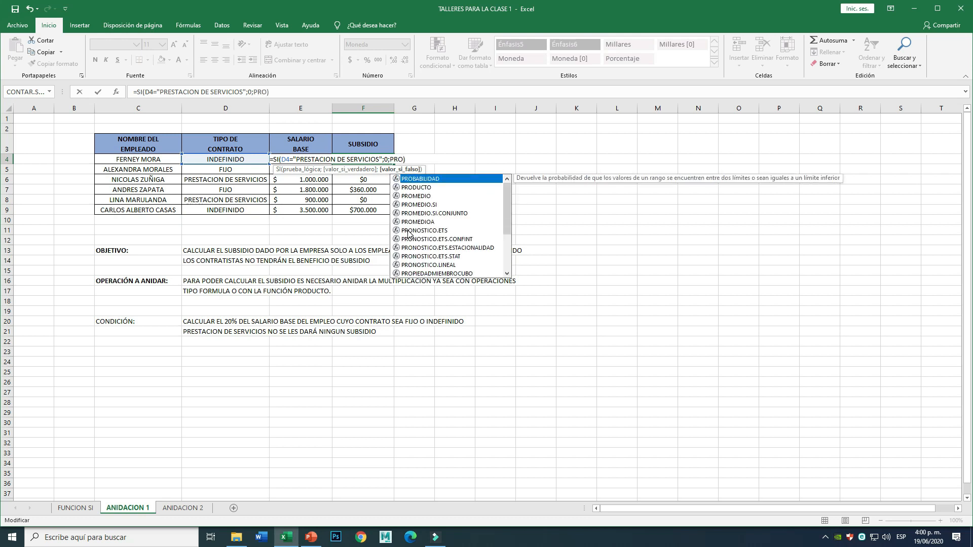
{"action": "type", "text": "DUCTO"}
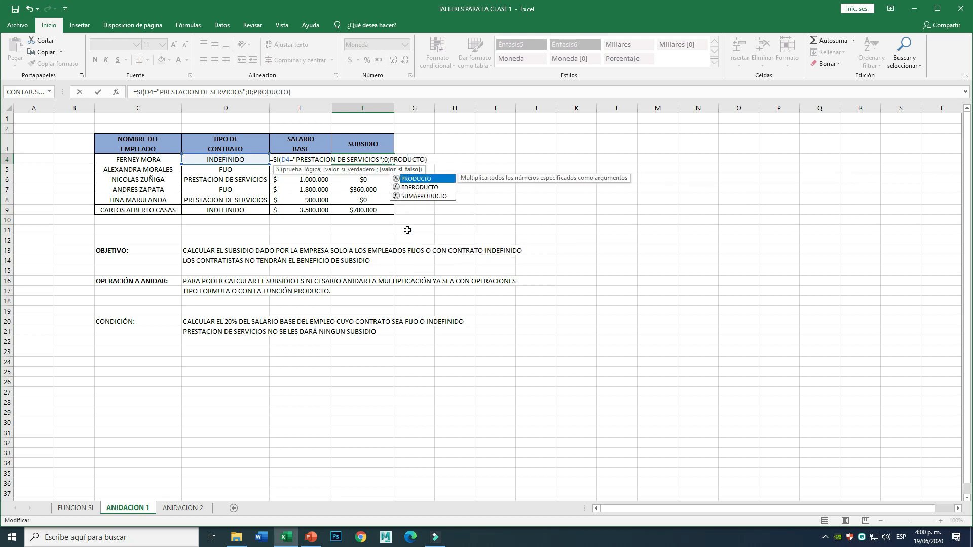
{"action": "type", "text": "("}
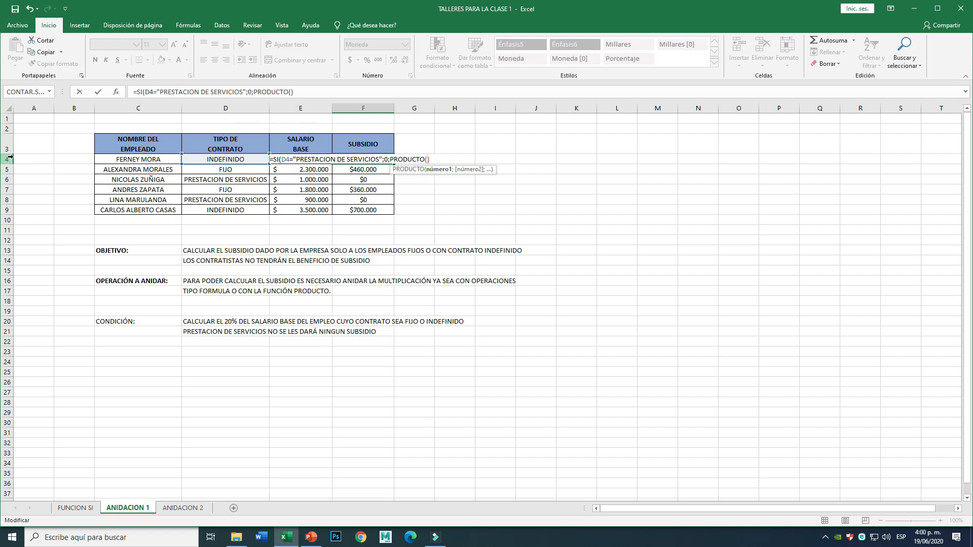
{"action": "type", "text": "E4"}
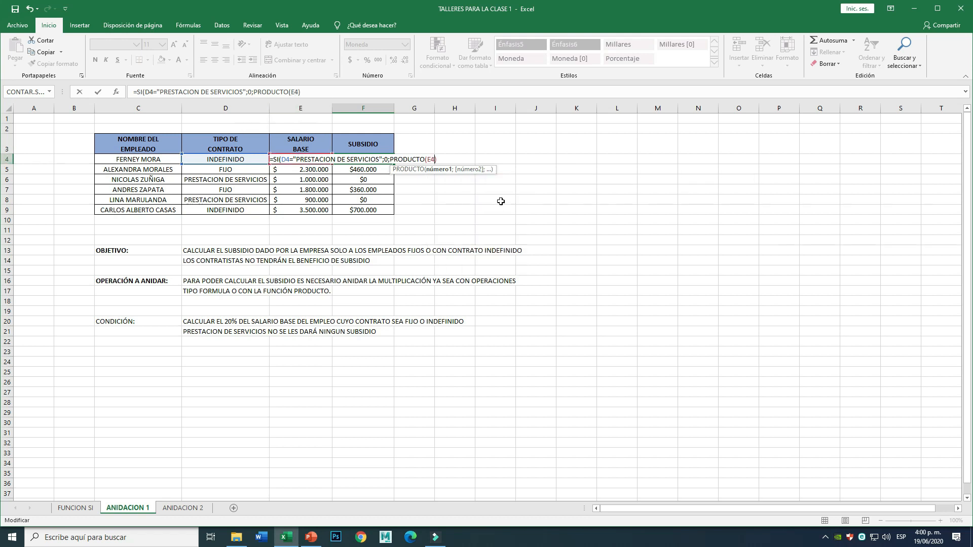
{"action": "type", "text": ";"}
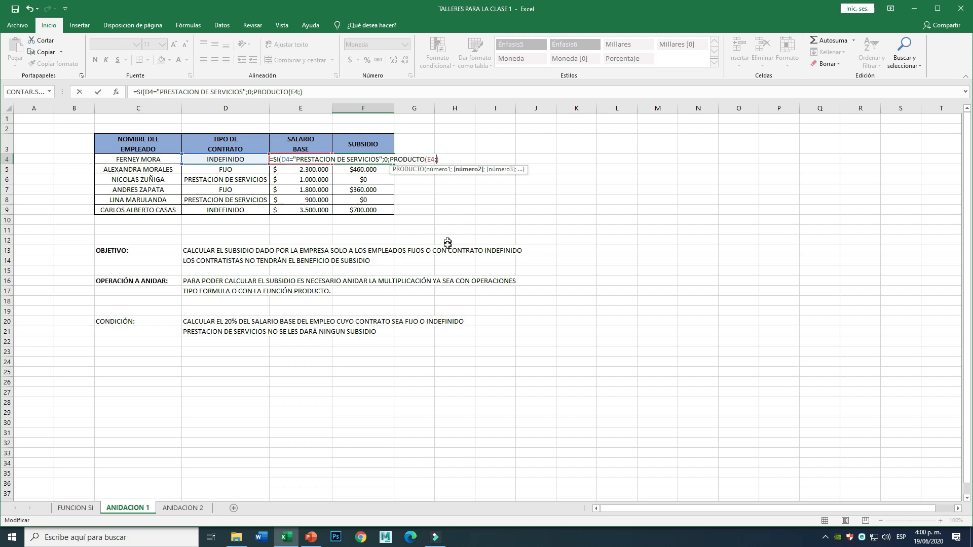
{"action": "type", "text": "20"}
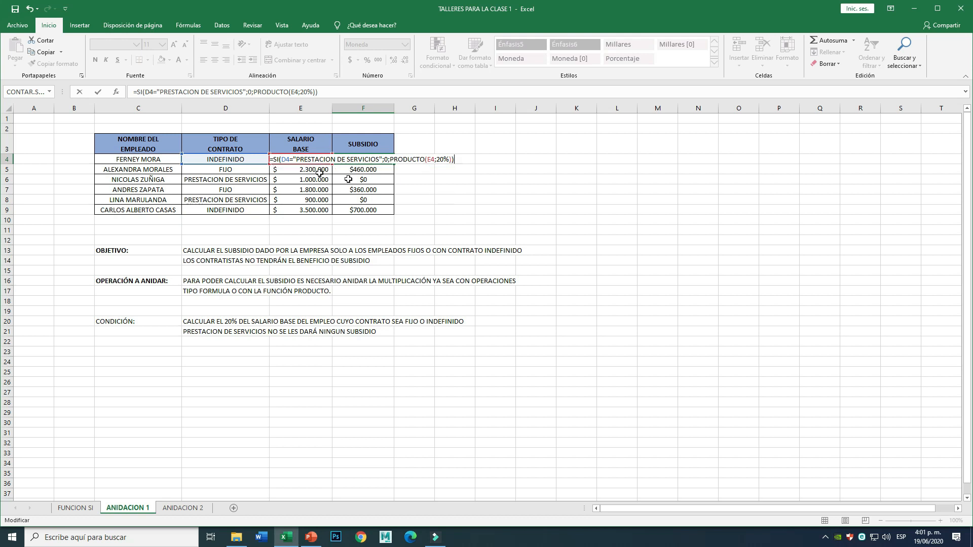
{"action": "left_click_drag", "start_coordinate": [425, 158], "coordinate": [448, 159]}
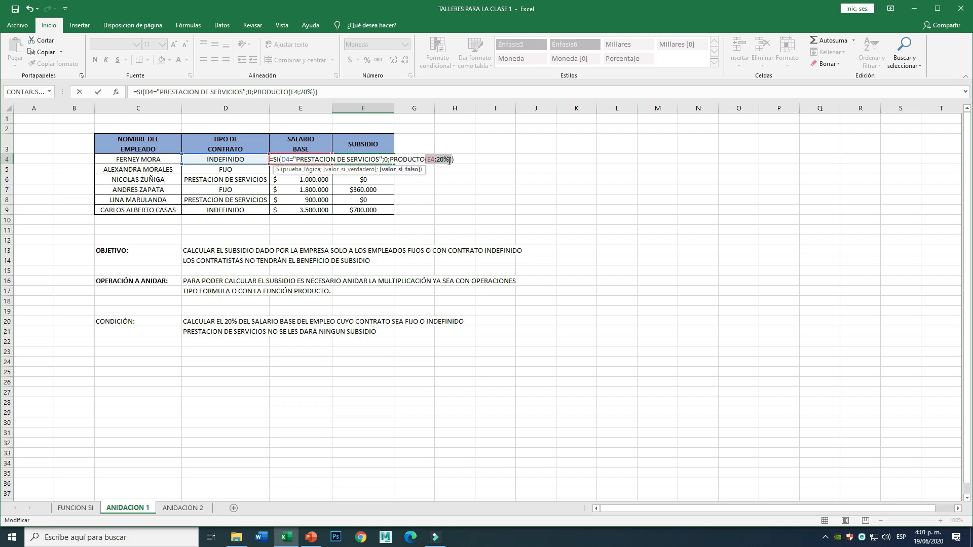
{"action": "left_click", "coordinate": [448, 160]}
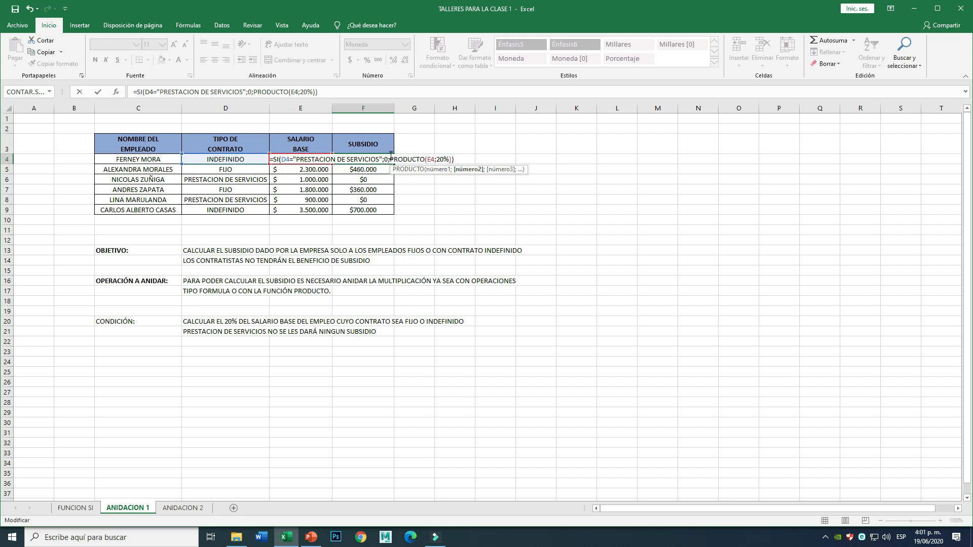
{"action": "left_click_drag", "start_coordinate": [391, 160], "coordinate": [434, 158]}
{"action": "left_click_drag", "start_coordinate": [437, 161], "coordinate": [449, 160]}
{"action": "key", "text": "Return"}
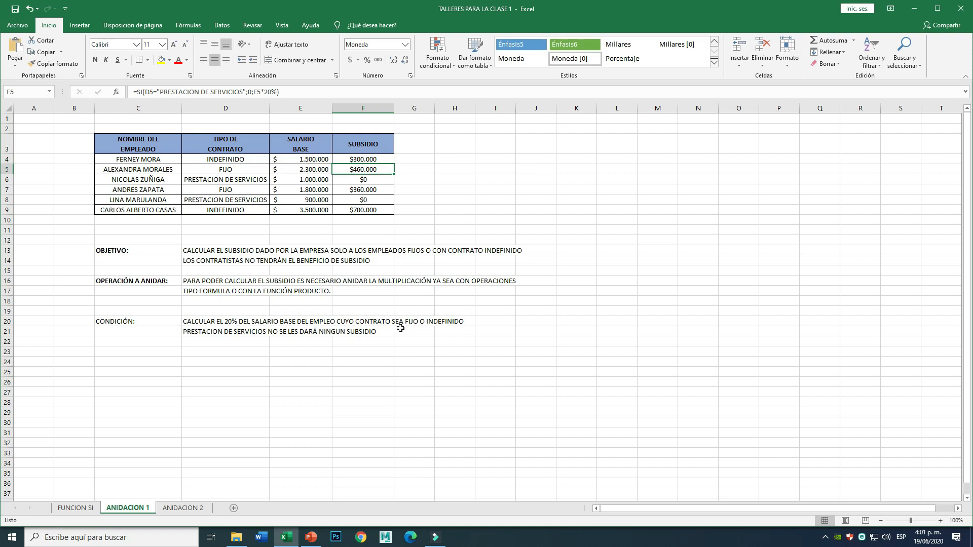
Step: Copy the F4 formula with PRODUCTO down through F9 and inspect the copied formula in F5
{"action": "left_click", "coordinate": [353, 159]}
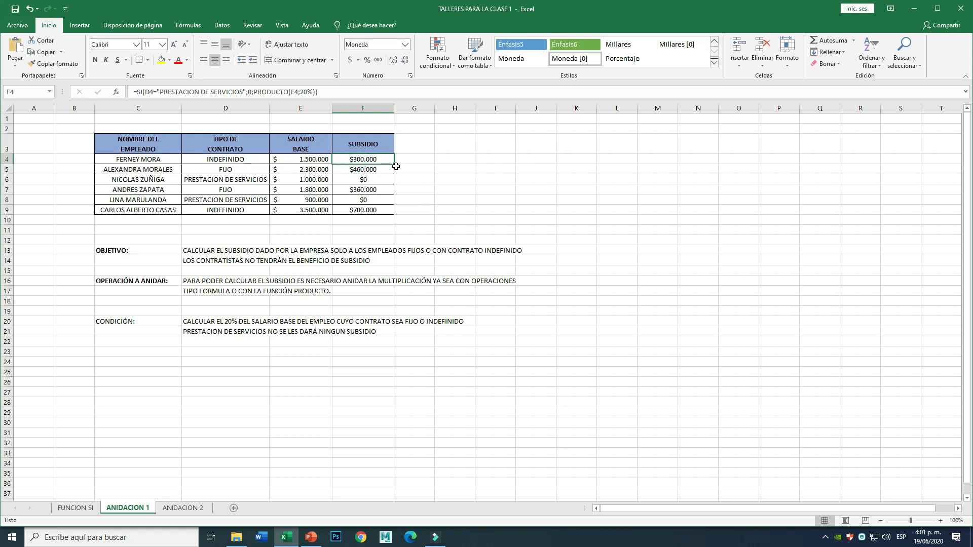
{"action": "left_click_drag", "start_coordinate": [396, 164], "coordinate": [395, 215]}
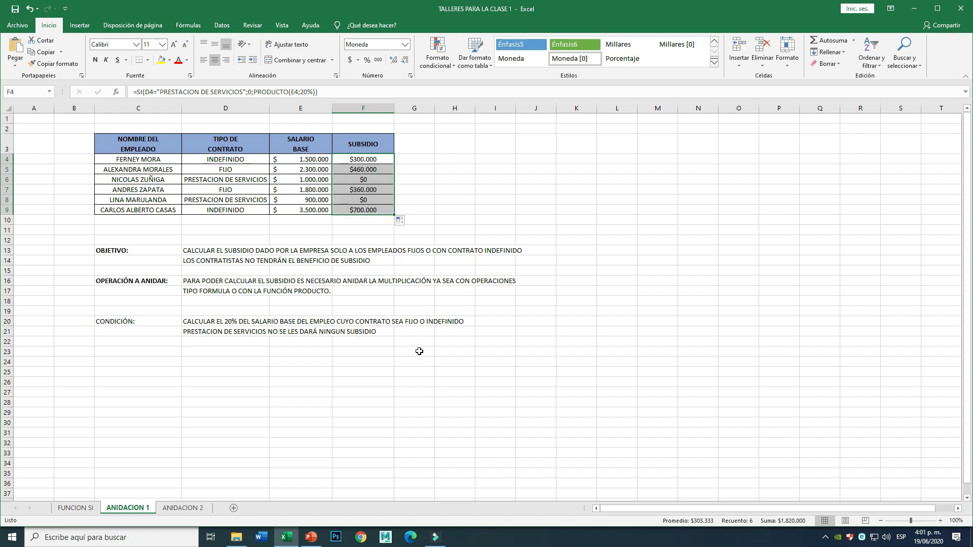
{"action": "left_click", "coordinate": [352, 169]}
{"action": "double_click", "coordinate": [352, 169]}
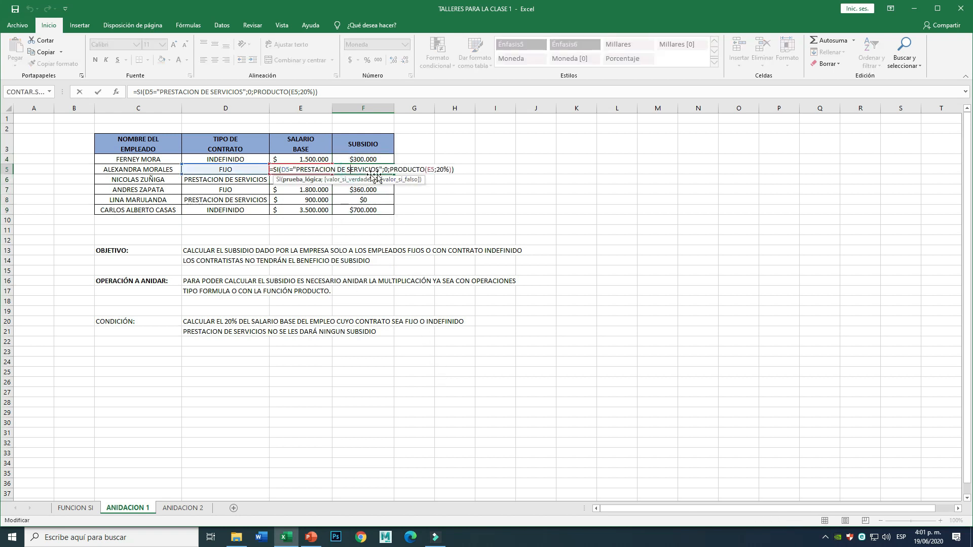
{"action": "left_click", "coordinate": [395, 170]}
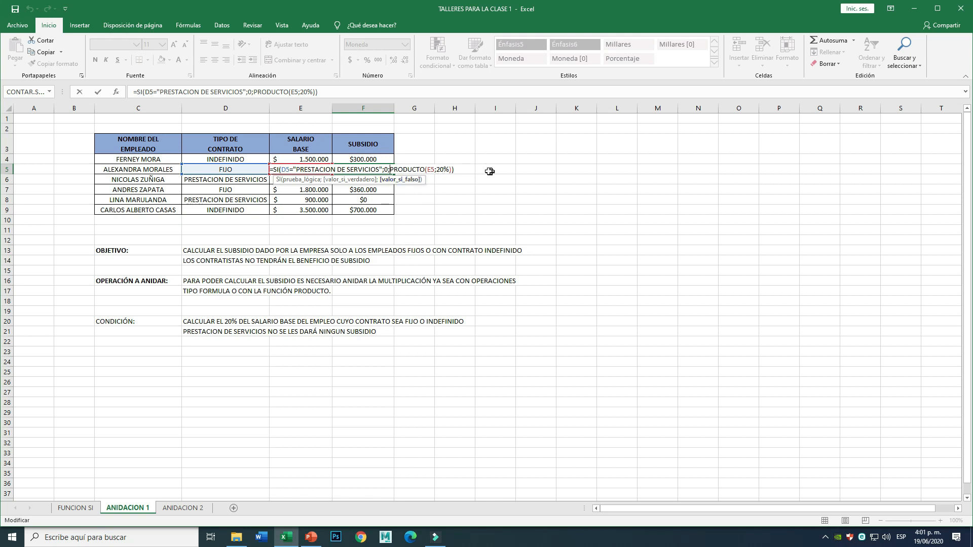
{"action": "left_click", "coordinate": [459, 170]}
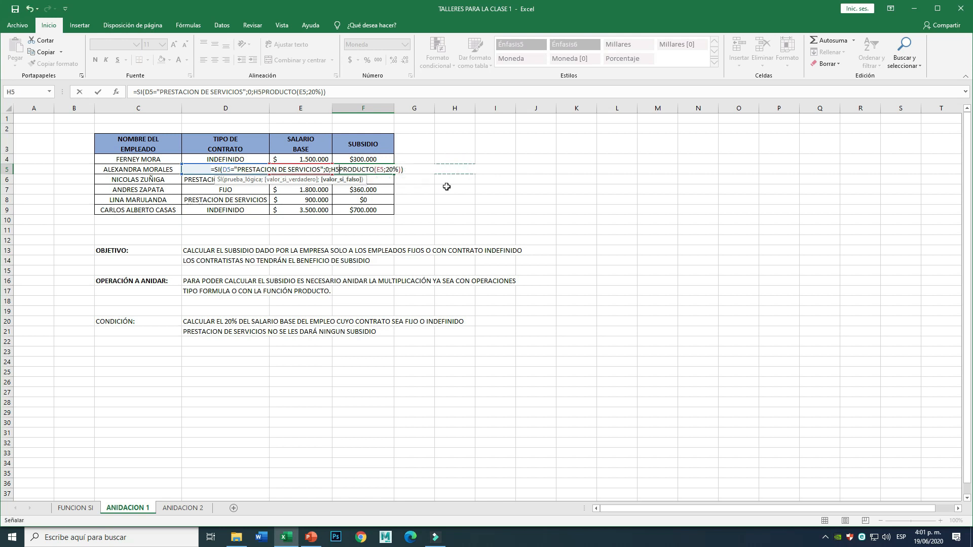
{"action": "key", "text": "Escape"}
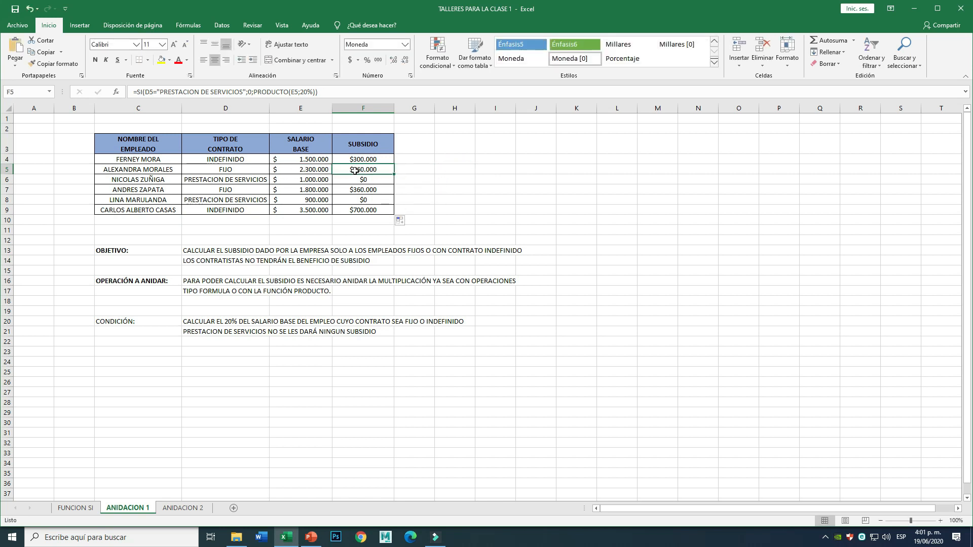
Step: Review the recalculated subsidies in the SUBSIDIO column and the formula in F8
{"action": "left_click_drag", "start_coordinate": [347, 159], "coordinate": [347, 217]}
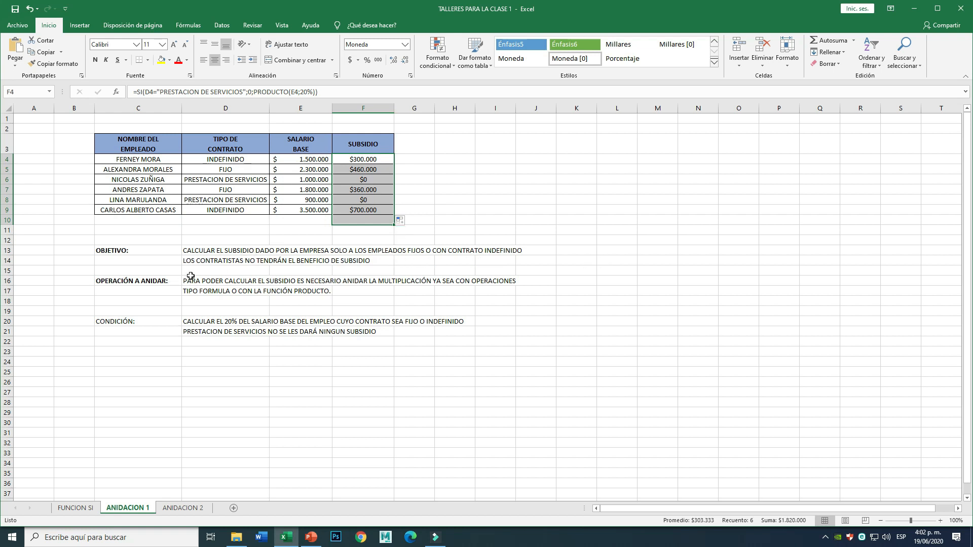
{"action": "mouse_move", "coordinate": [403, 236]}
{"action": "left_click", "coordinate": [368, 198]}
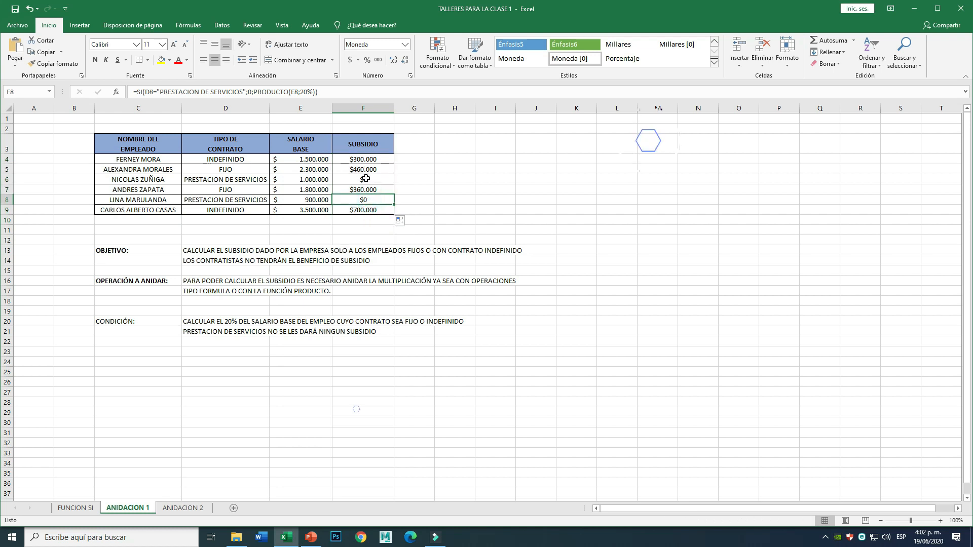
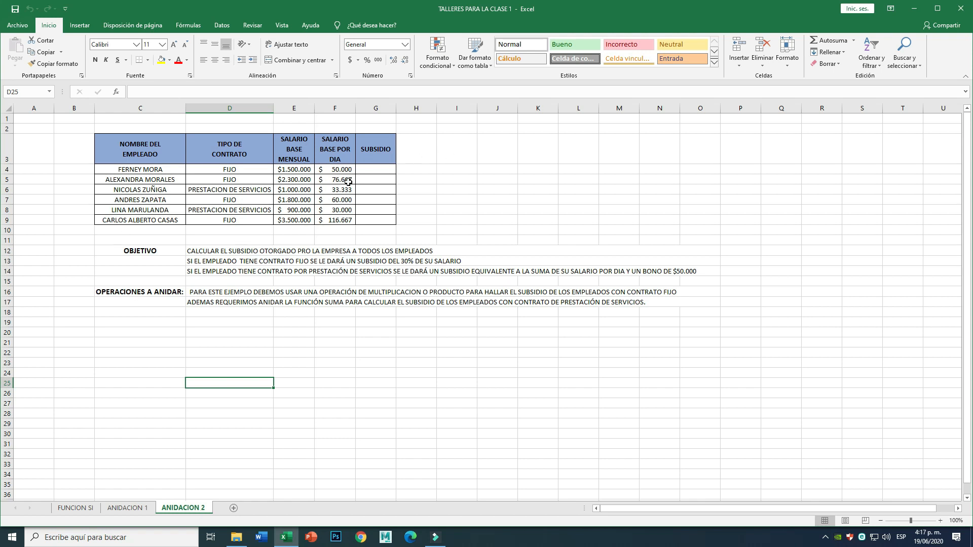
Step: On ANIDACION 2, widen the SUBSIDIO column and start a SI formula in G4 with the logical test D4="FIJO"
{"action": "left_click", "coordinate": [376, 169]}
{"action": "left_click_drag", "start_coordinate": [396, 109], "coordinate": [463, 110]}
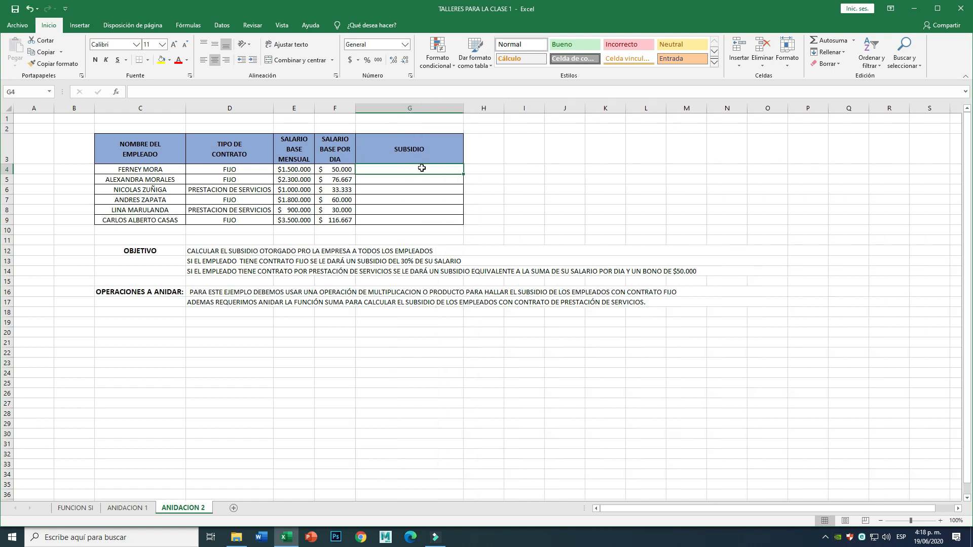
{"action": "type", "text": "=SI"}
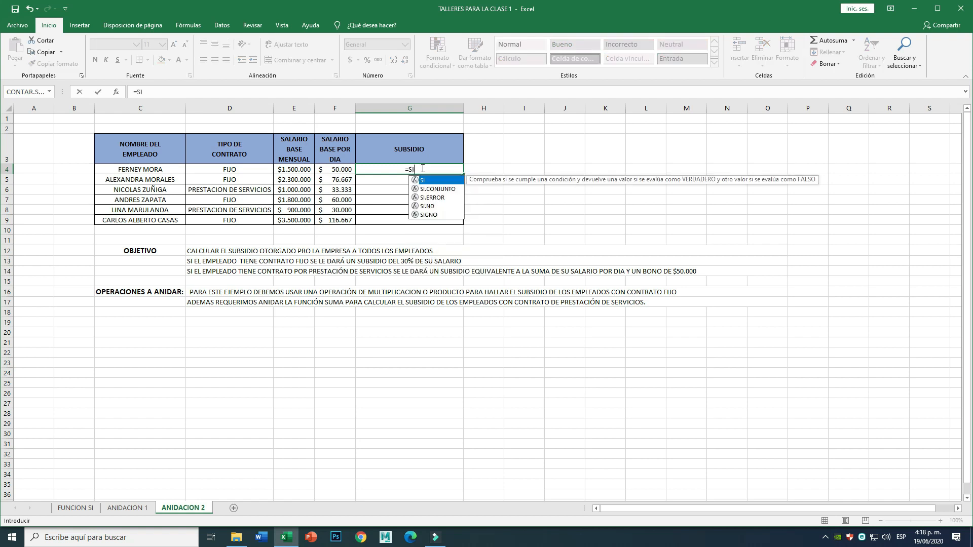
{"action": "type", "text": "("}
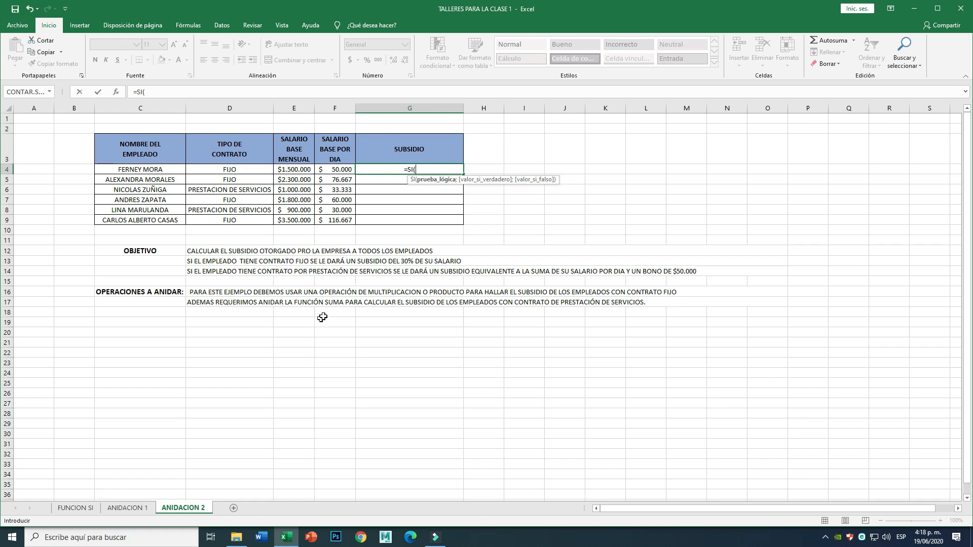
{"action": "left_click", "coordinate": [426, 170]}
{"action": "left_click", "coordinate": [229, 169]}
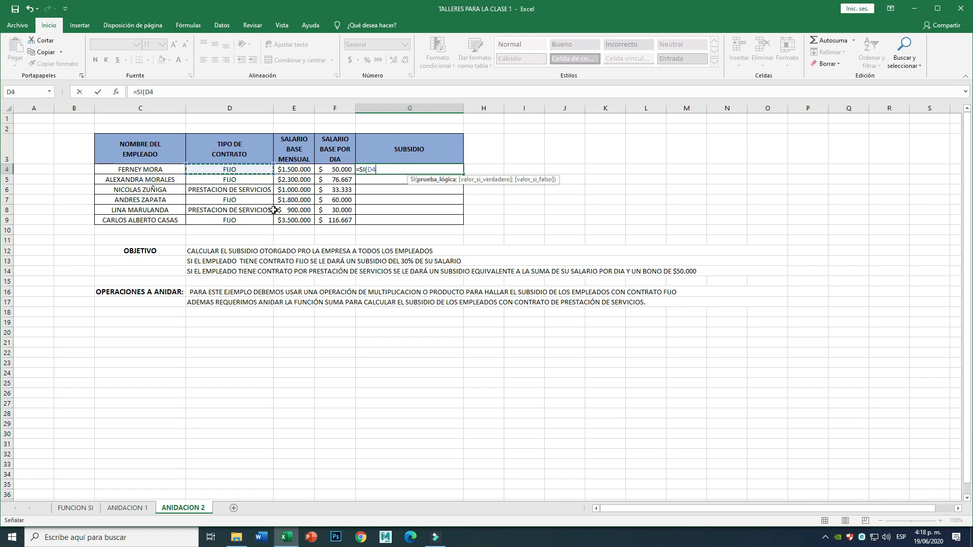
{"action": "type", "text": "="}
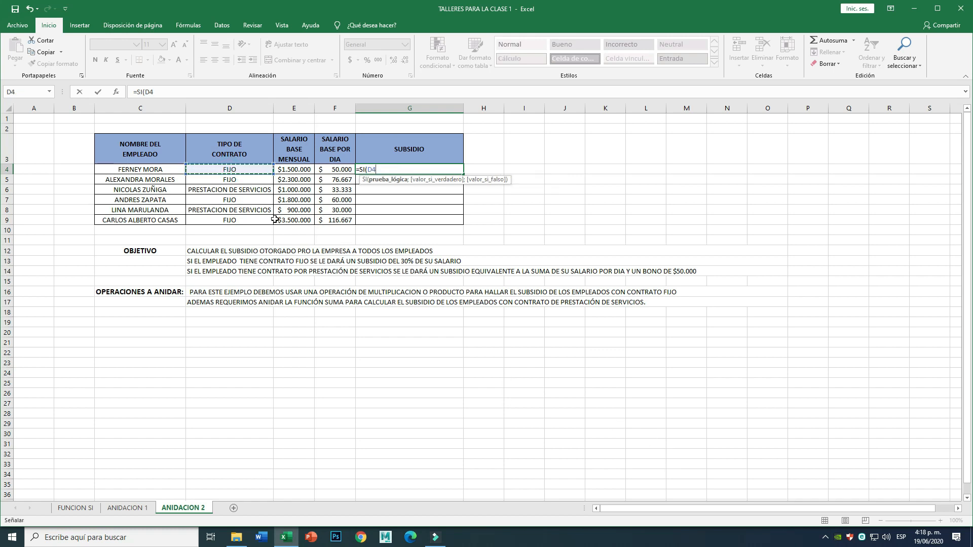
{"action": "type", "text": "\"FIJO"}
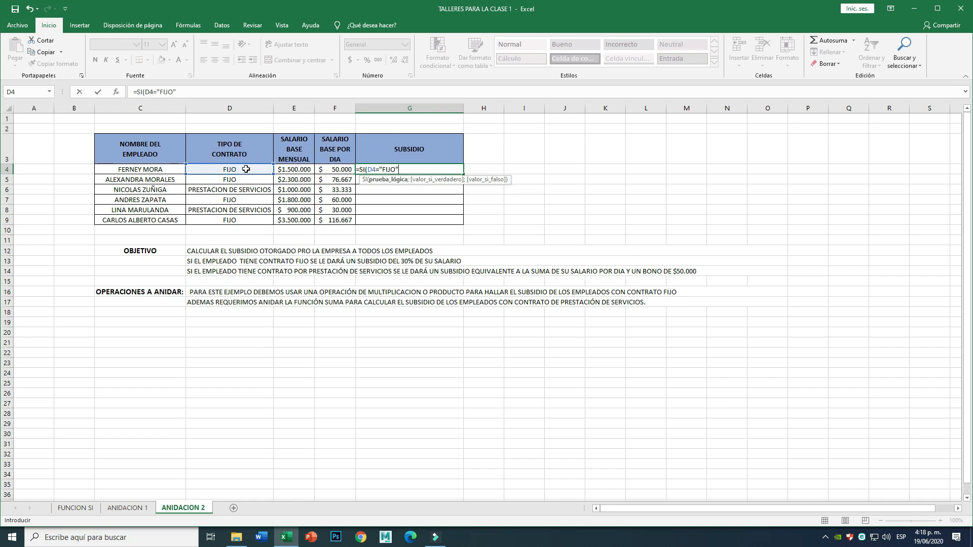
Step: Complete the G4 SI formula with E4*30% as the value if true and F4+50000 as the value if false
{"action": "type", "text": ";"}
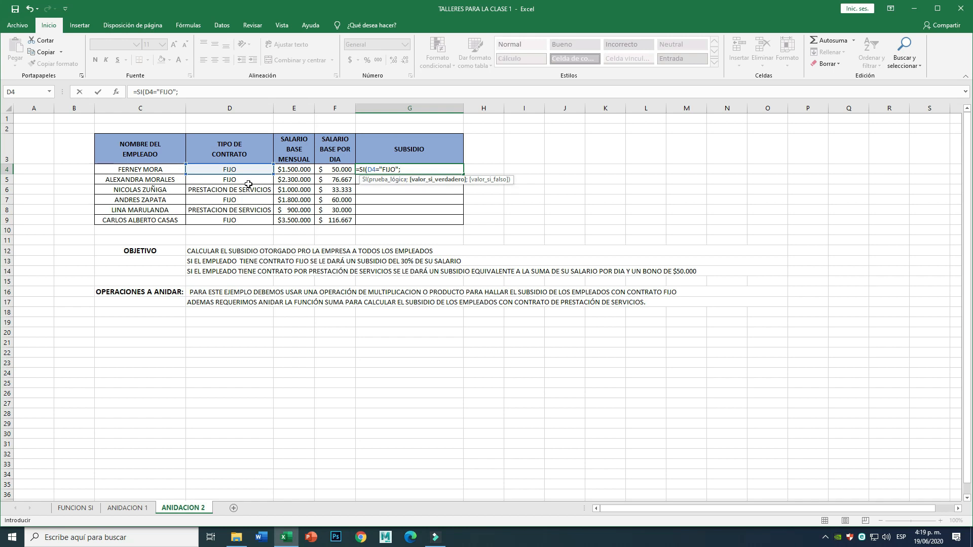
{"action": "left_click", "coordinate": [293, 170]}
{"action": "type", "text": "*30"}
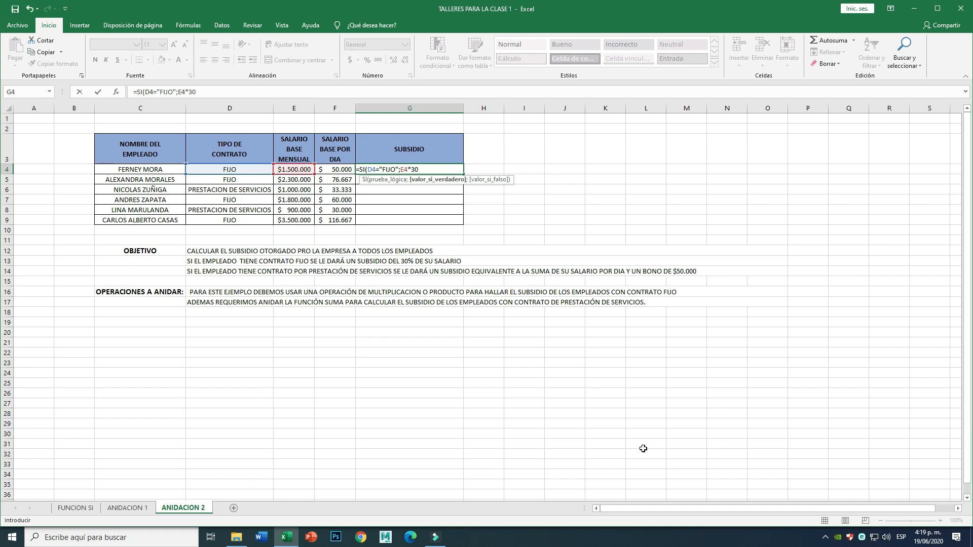
{"action": "type", "text": "%;"}
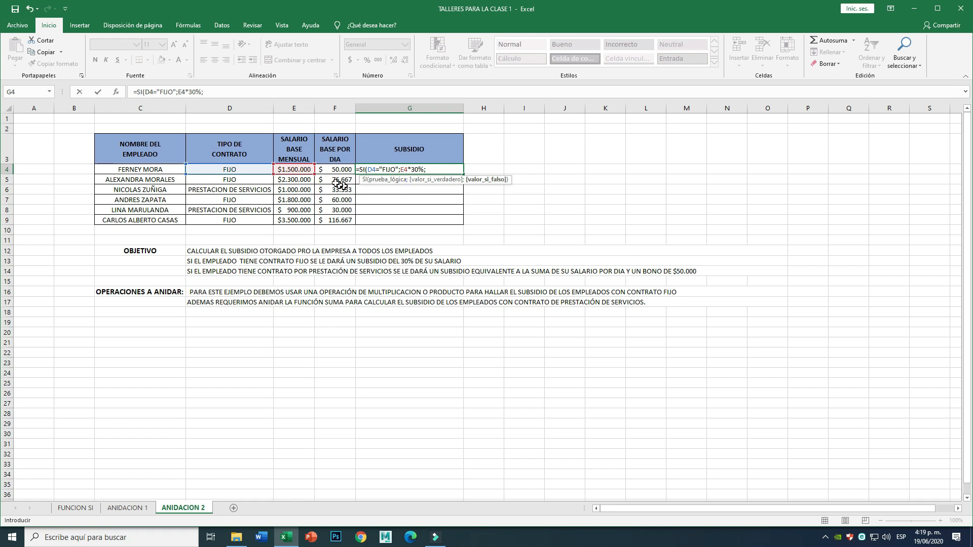
{"action": "left_click", "coordinate": [330, 170]}
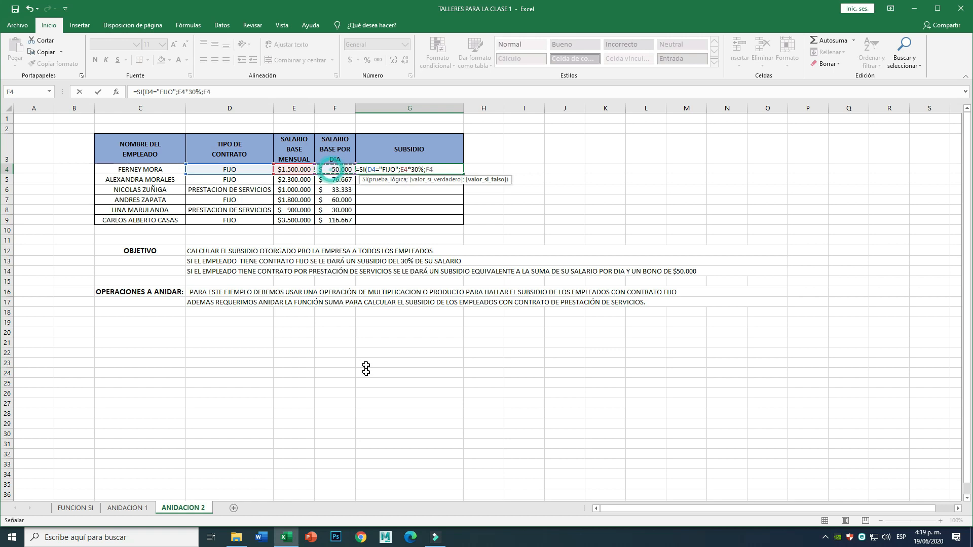
{"action": "type", "text": "+"}
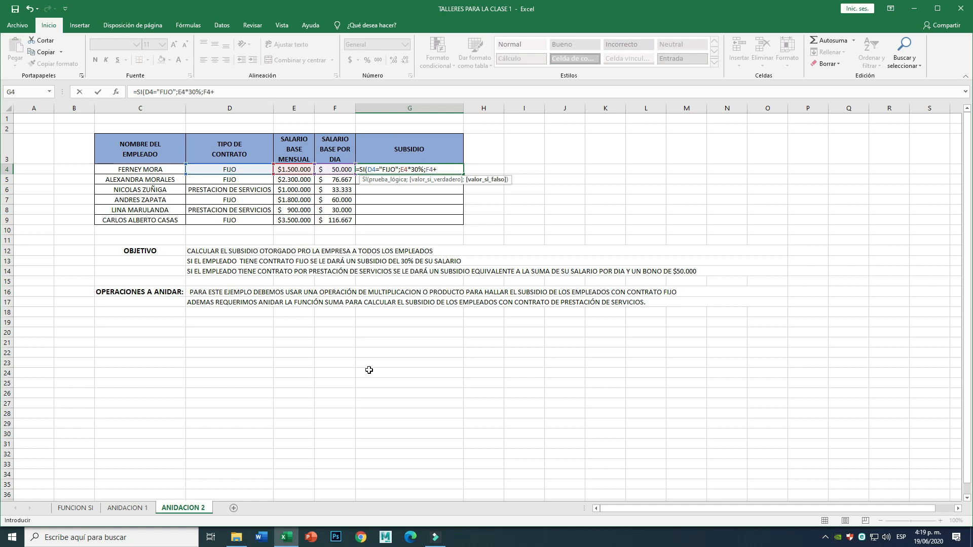
{"action": "type", "text": "50000"}
{"action": "type", "text": ")"}
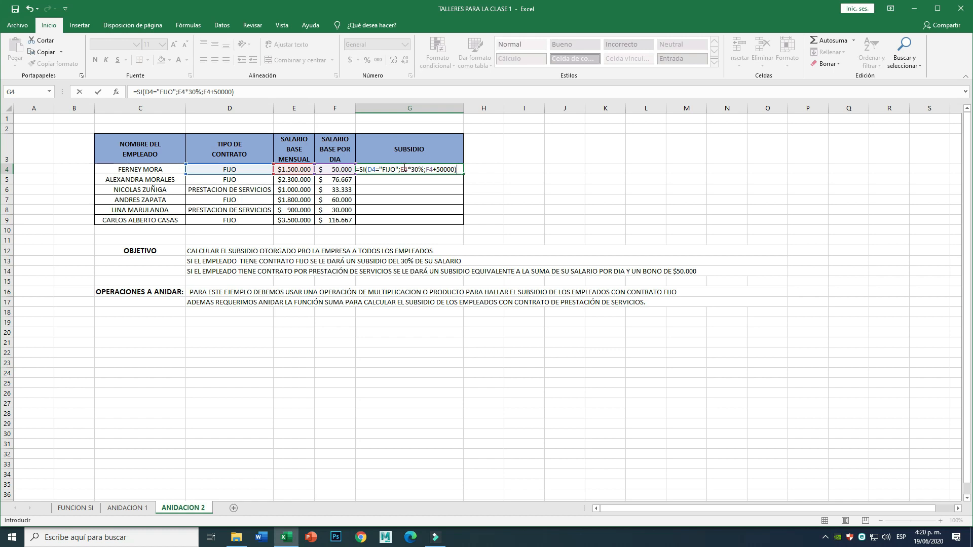
Step: Review the nested multiplication and addition arguments in the G4 formula and confirm it
{"action": "left_click_drag", "start_coordinate": [400, 172], "coordinate": [424, 169]}
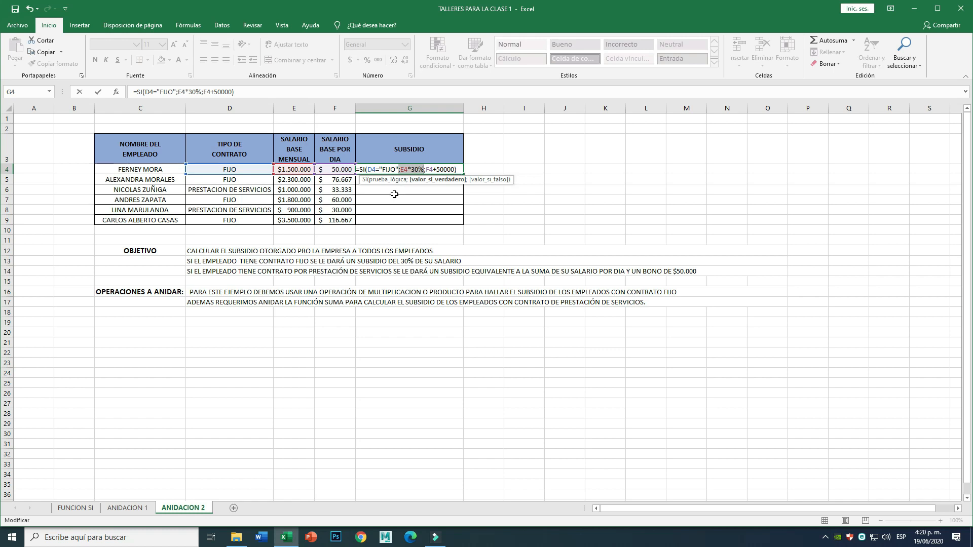
{"action": "left_click", "coordinate": [432, 170]}
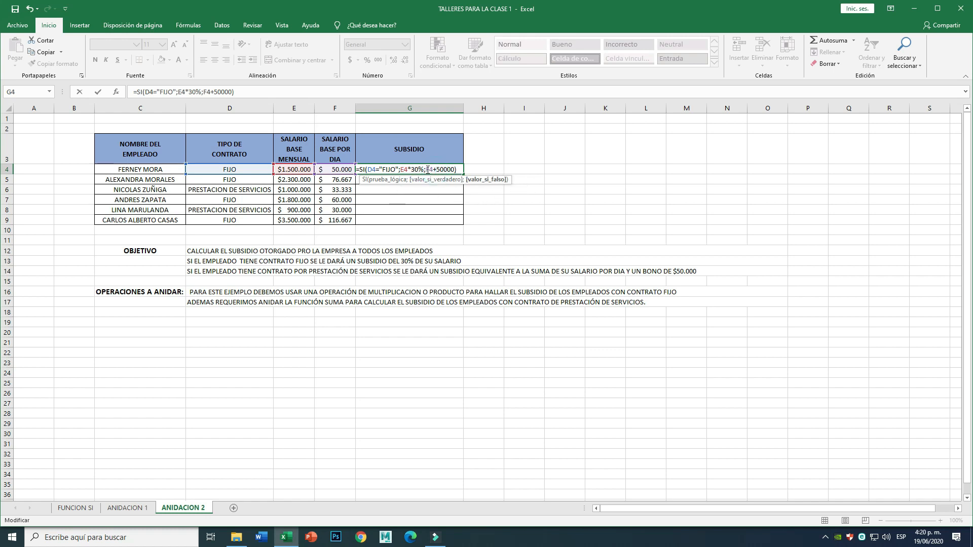
{"action": "left_click_drag", "start_coordinate": [431, 170], "coordinate": [452, 170]}
{"action": "left_click", "coordinate": [459, 169]}
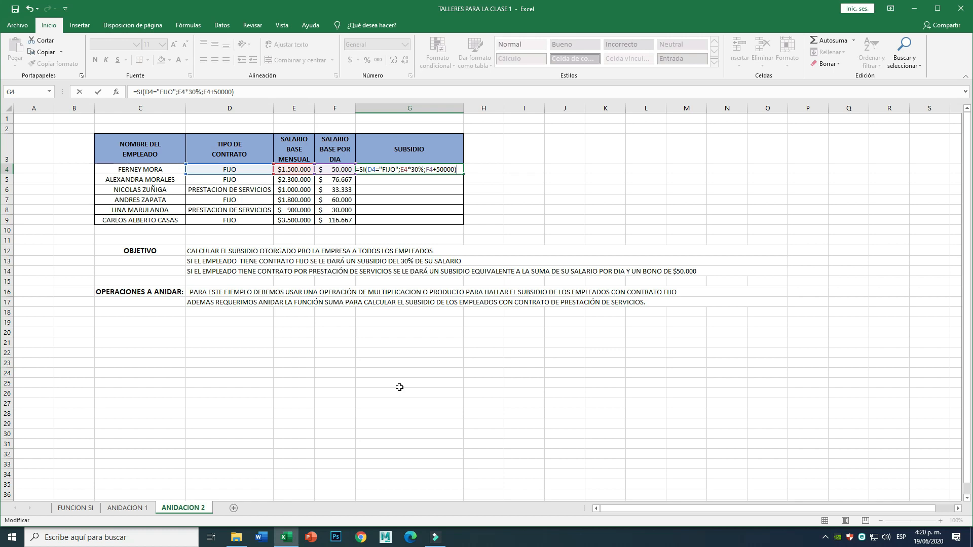
{"action": "key", "text": "Return"}
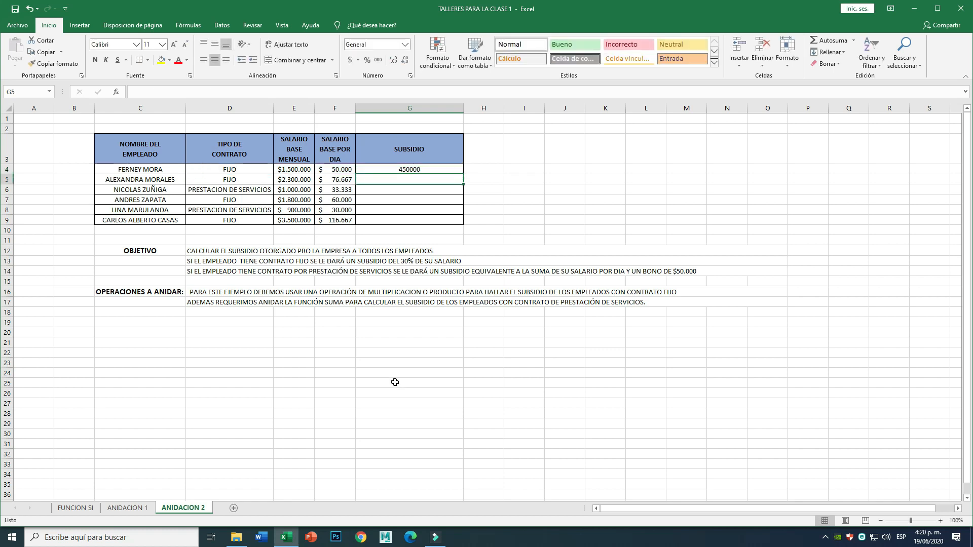
Step: Format G4 as Moneda and copy its formula down through G9
{"action": "left_click", "coordinate": [428, 170]}
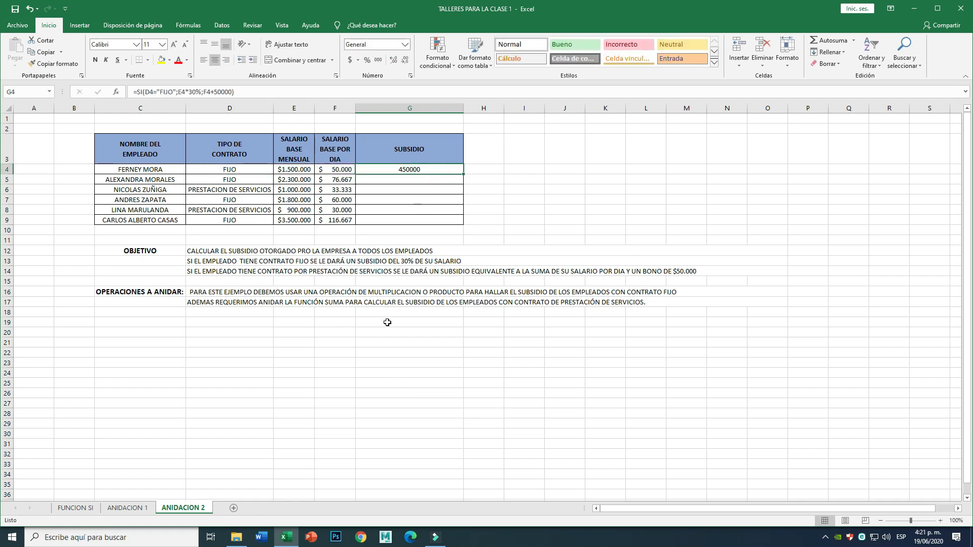
{"action": "left_click", "coordinate": [405, 45]}
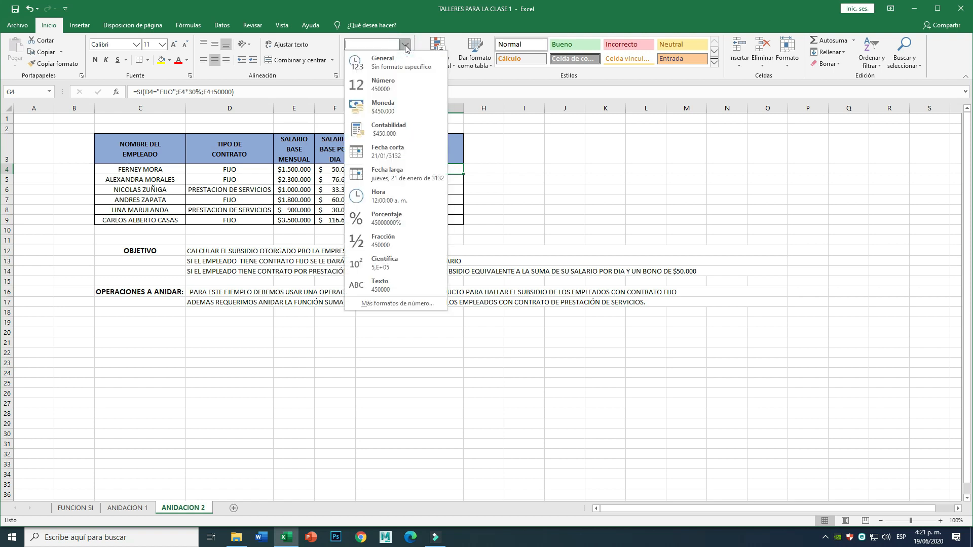
{"action": "left_click", "coordinate": [390, 107]}
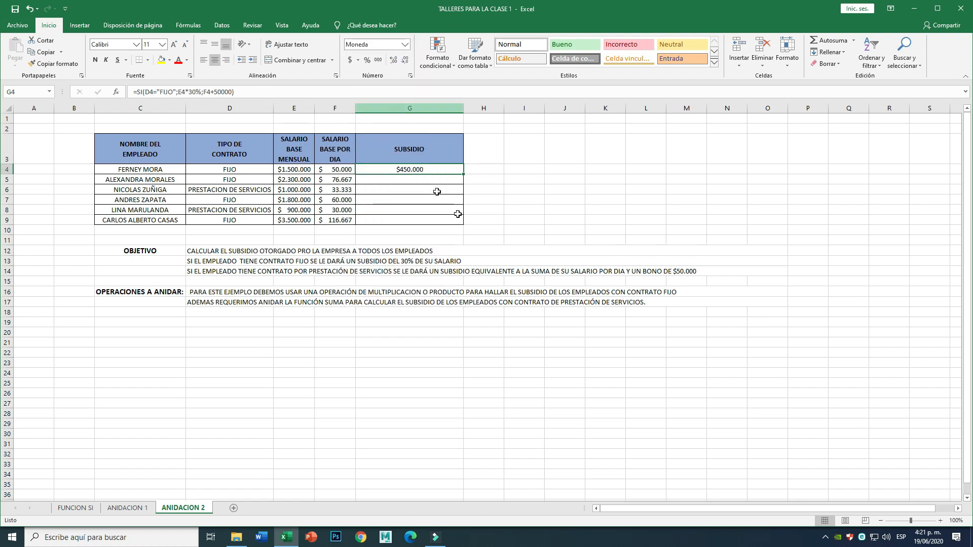
{"action": "left_click_drag", "start_coordinate": [465, 174], "coordinate": [465, 226]}
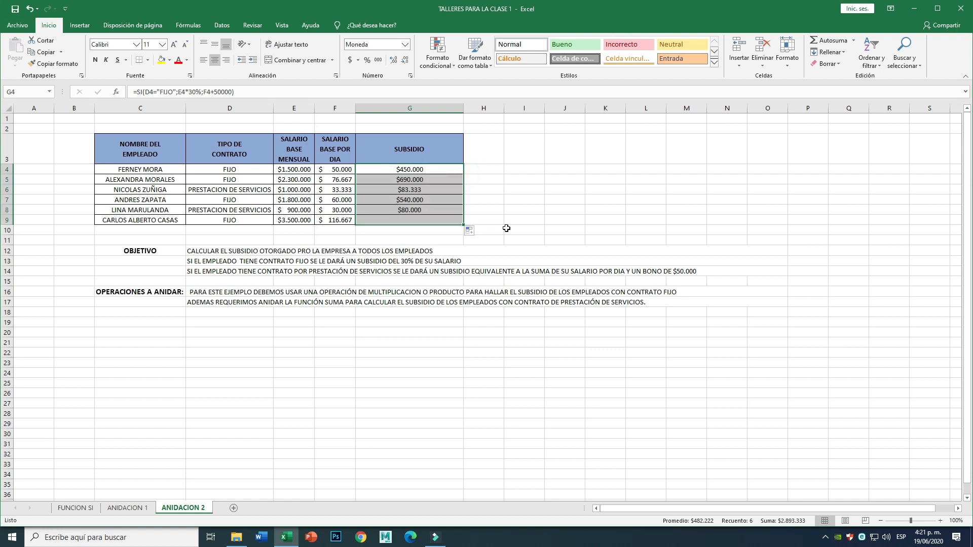
{"action": "left_click", "coordinate": [563, 232]}
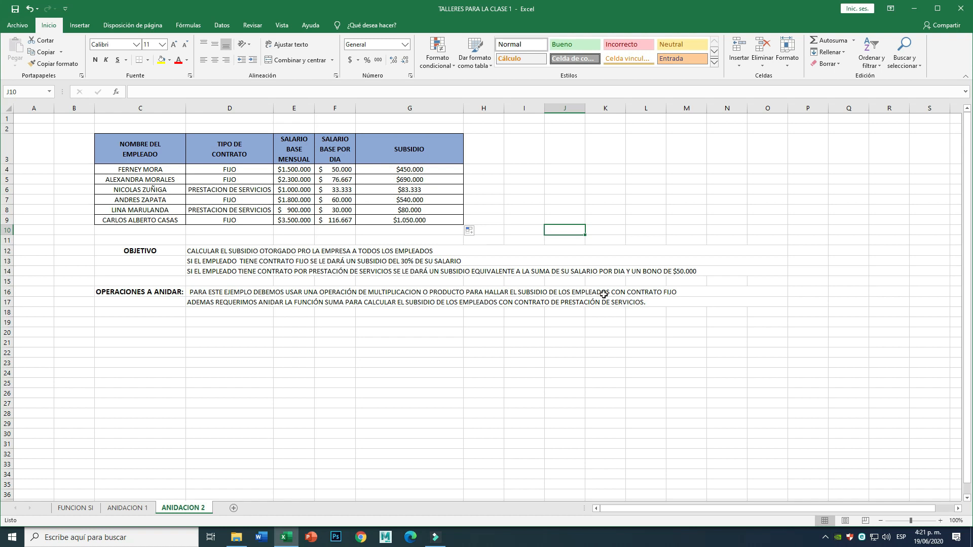
Step: Inspect the formula in G4 and clear the copied subsidies in G5:G9
{"action": "left_click", "coordinate": [411, 169]}
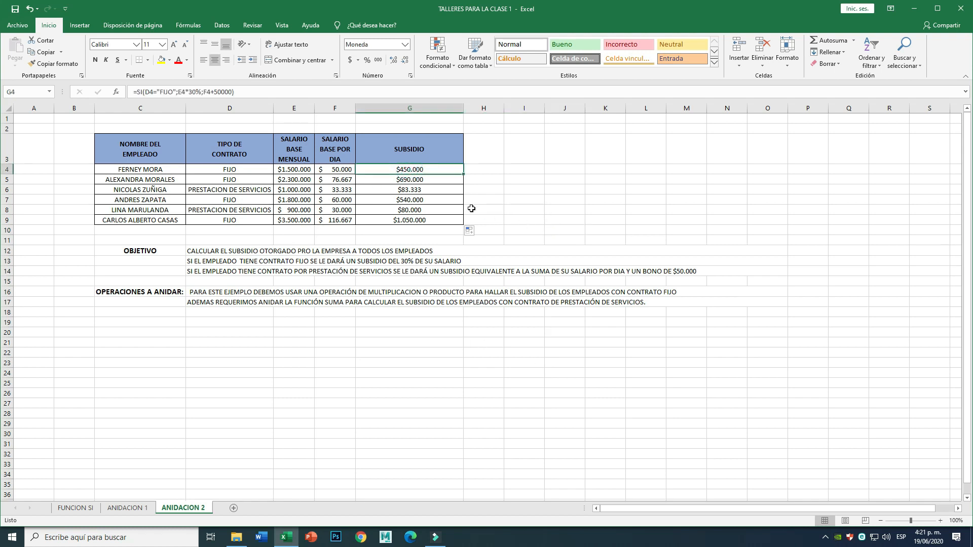
{"action": "left_click_drag", "start_coordinate": [408, 180], "coordinate": [394, 216]}
{"action": "key", "text": "Delete"}
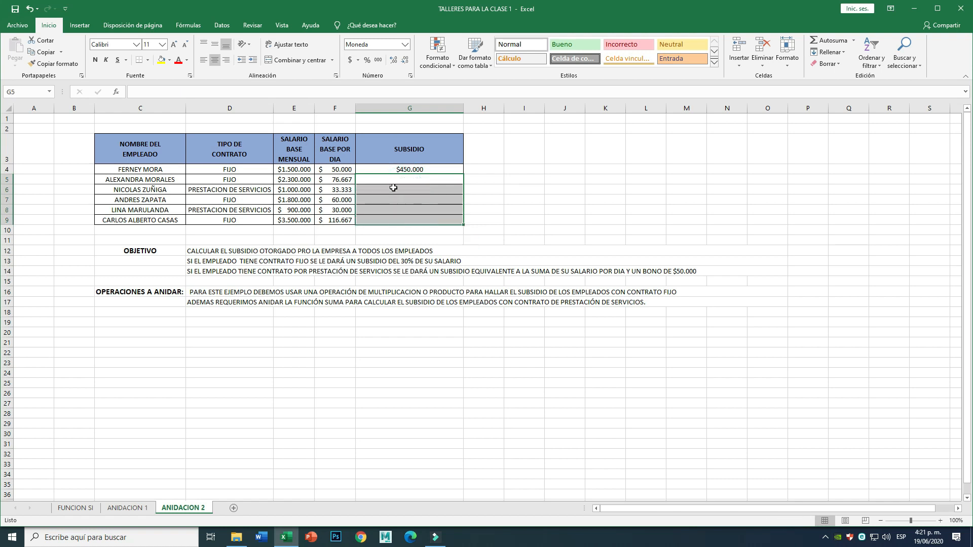
Step: Start a SI formula in G5 with the logical test D5="FIJO" and E5*30% as the value if true
{"action": "left_click", "coordinate": [395, 180]}
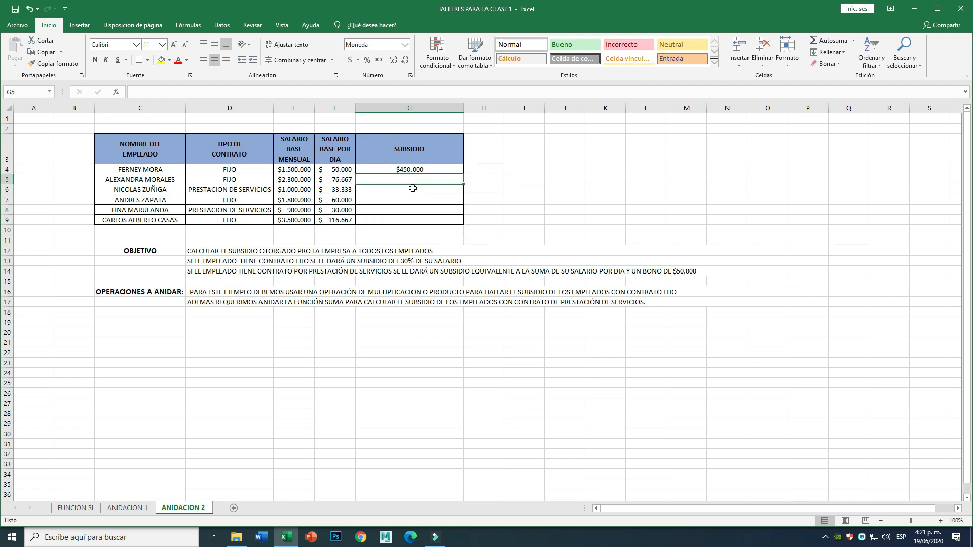
{"action": "type", "text": "=SI"}
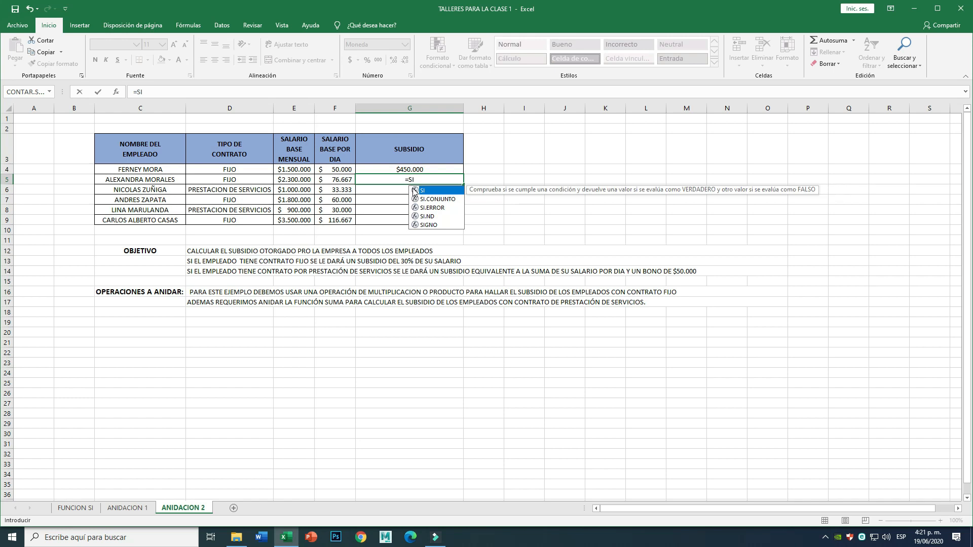
{"action": "double_click", "coordinate": [414, 191]}
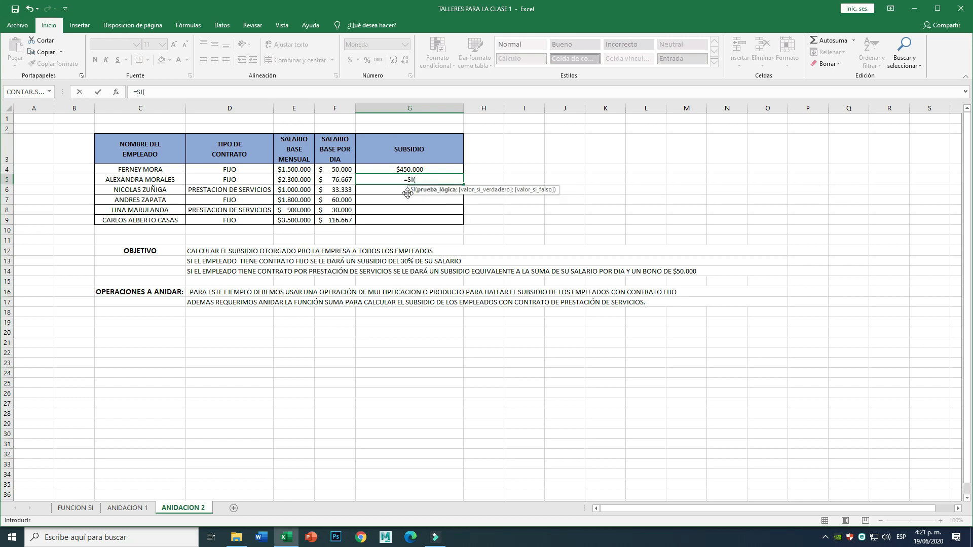
{"action": "left_click", "coordinate": [210, 180]}
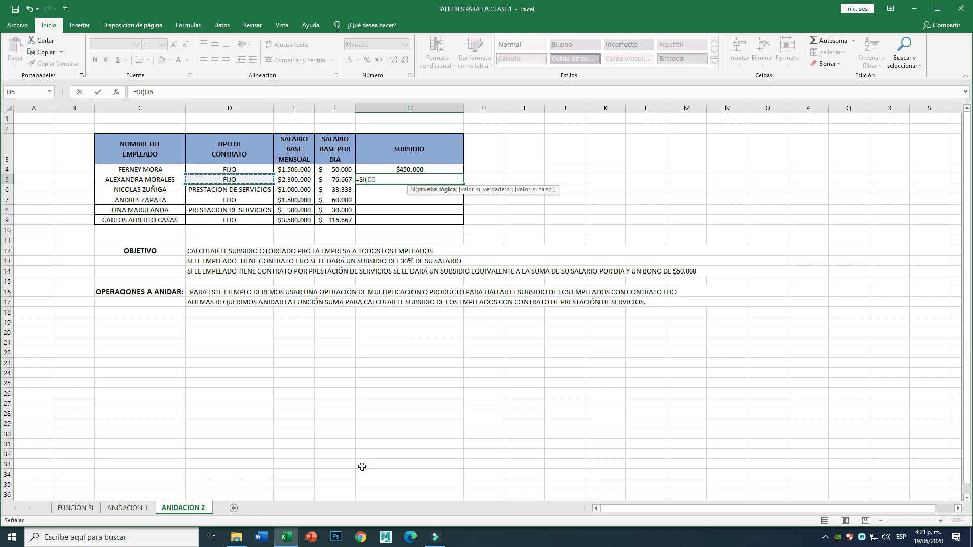
{"action": "type", "text": "=\"FIJO\";"}
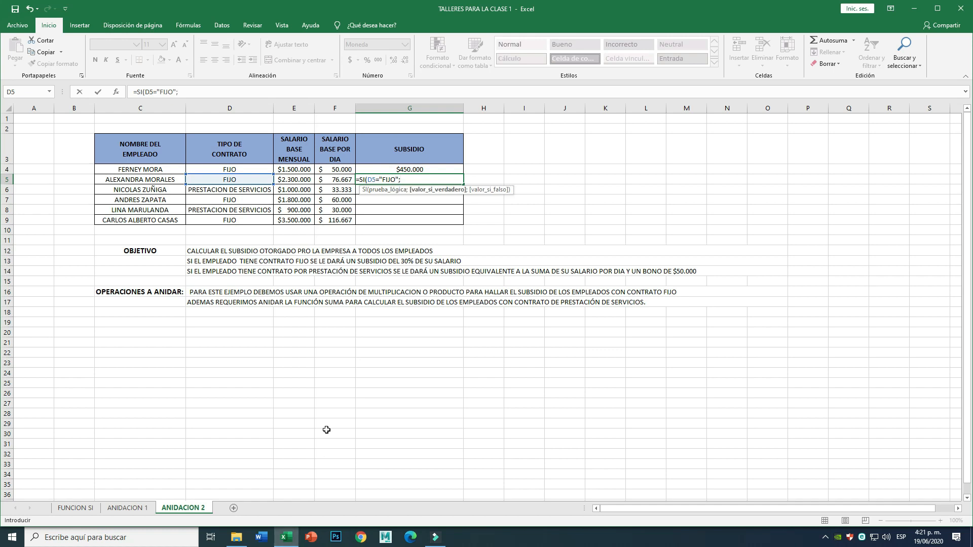
{"action": "left_click", "coordinate": [299, 180]}
{"action": "type", "text": "*30%"}
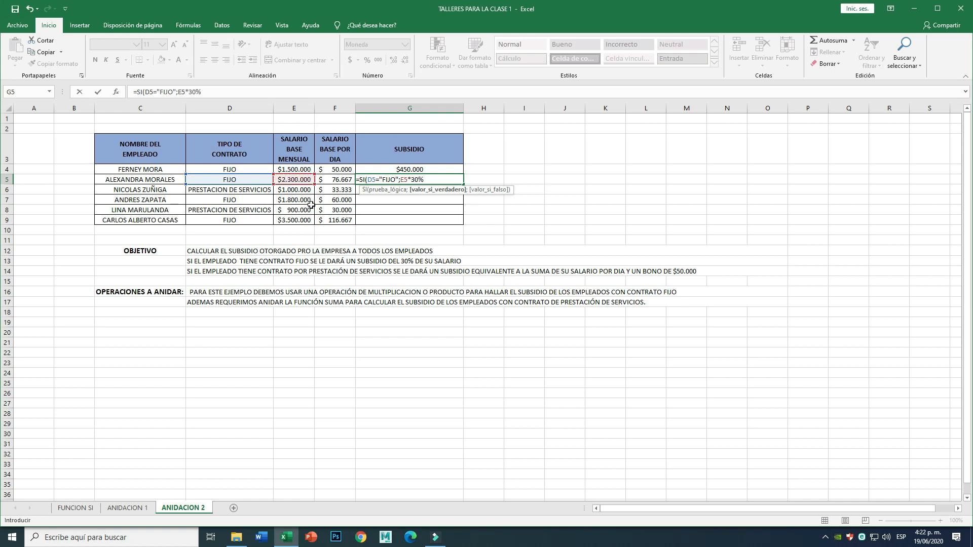
{"action": "type", "text": ";"}
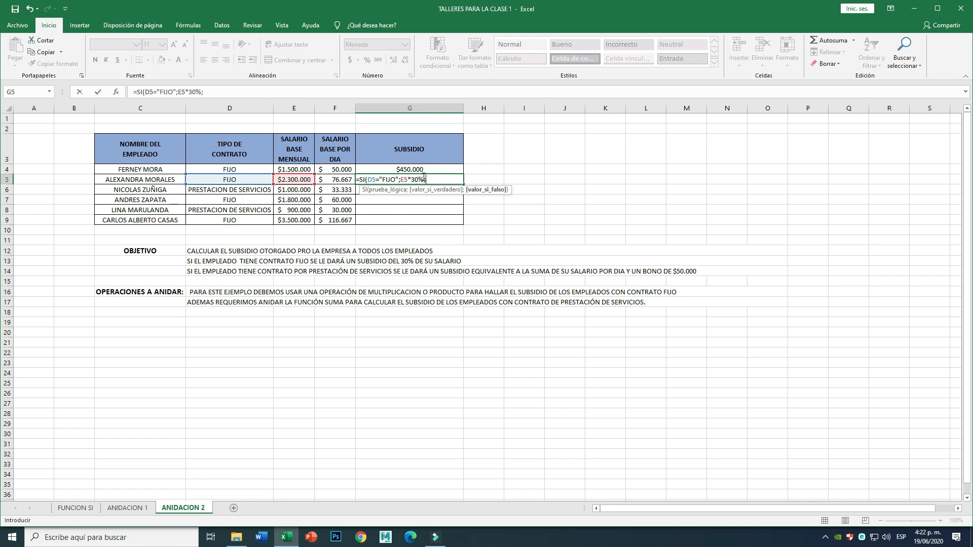
Step: Replace the multiplication in the G5 formula with the nested function PRODUCTO(E5;30%) as the value if true
{"action": "left_click_drag", "start_coordinate": [424, 180], "coordinate": [404, 178]}
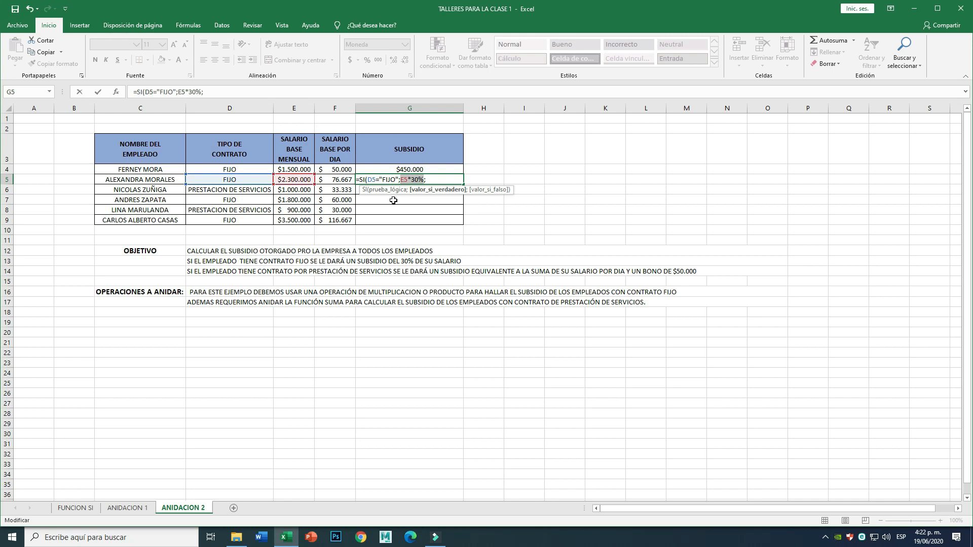
{"action": "type", "text": "PRODUCTO"}
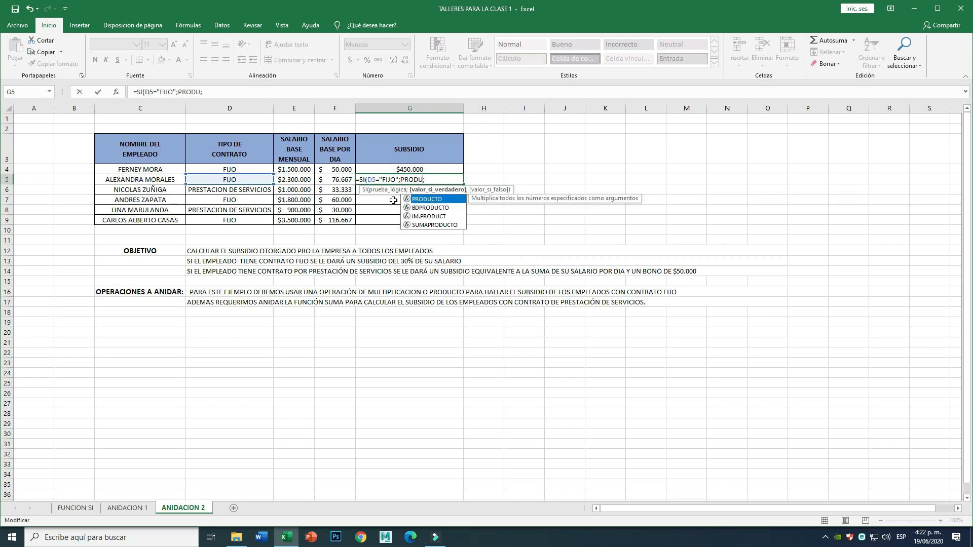
{"action": "type", "text": "("}
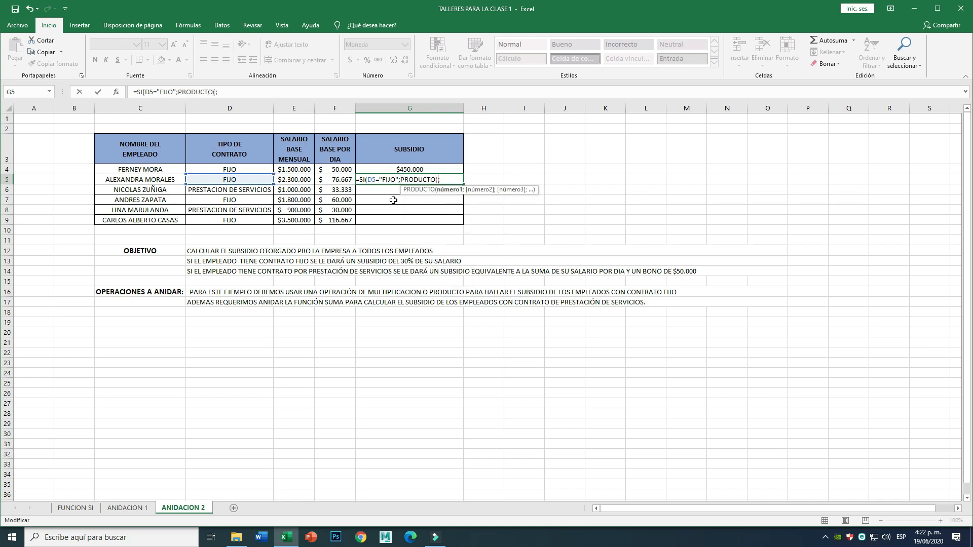
{"action": "left_click", "coordinate": [282, 180]}
{"action": "type", "text": ";;"}
{"action": "key", "text": "BackSpace"}
{"action": "type", "text": "30;"}
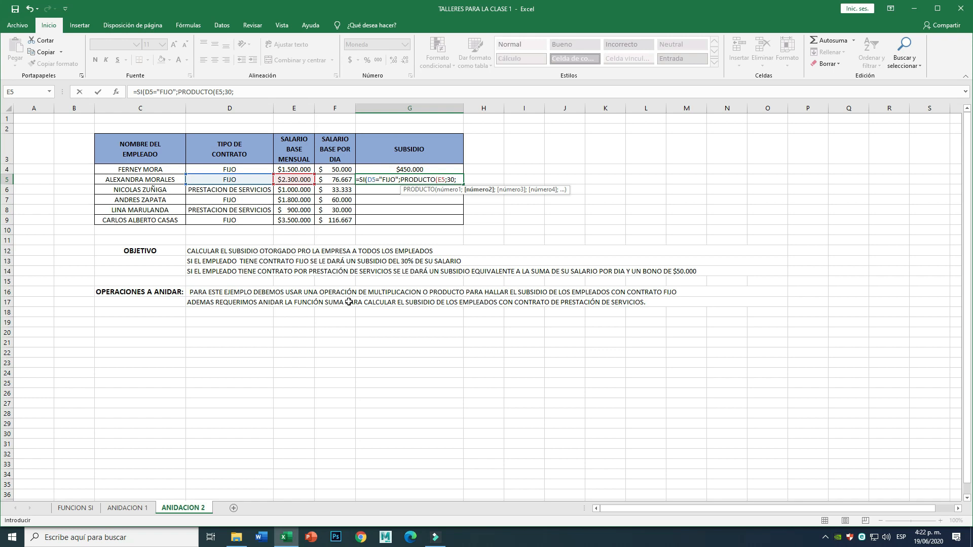
{"action": "key", "text": "BackSpace"}
{"action": "type", "text": "%;"}
{"action": "key", "text": "BackSpace"}
{"action": "type", "text": ");"}
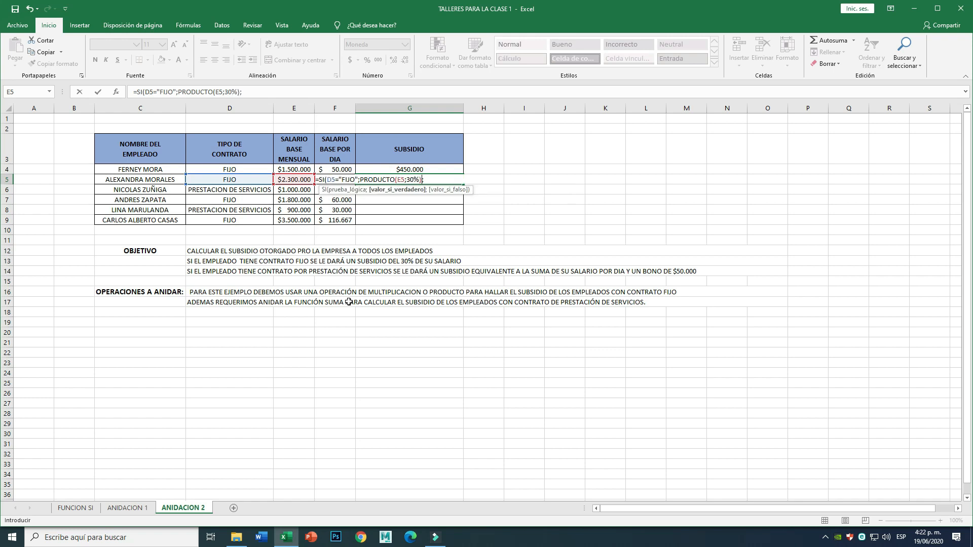
Step: Nest SUMA(F5;50000) as the value if false in the G5 formula and close the SI function
{"action": "left_click", "coordinate": [435, 178]}
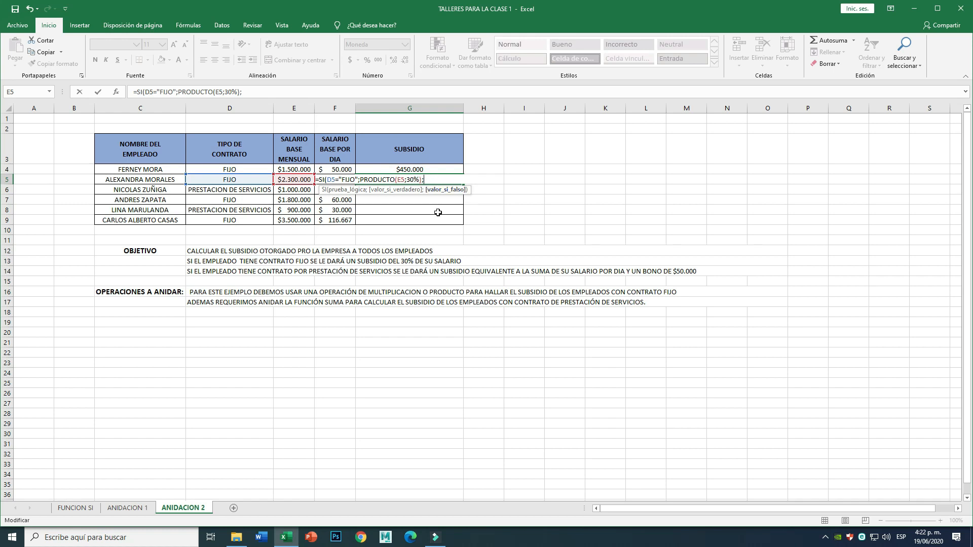
{"action": "type", "text": "SUM"}
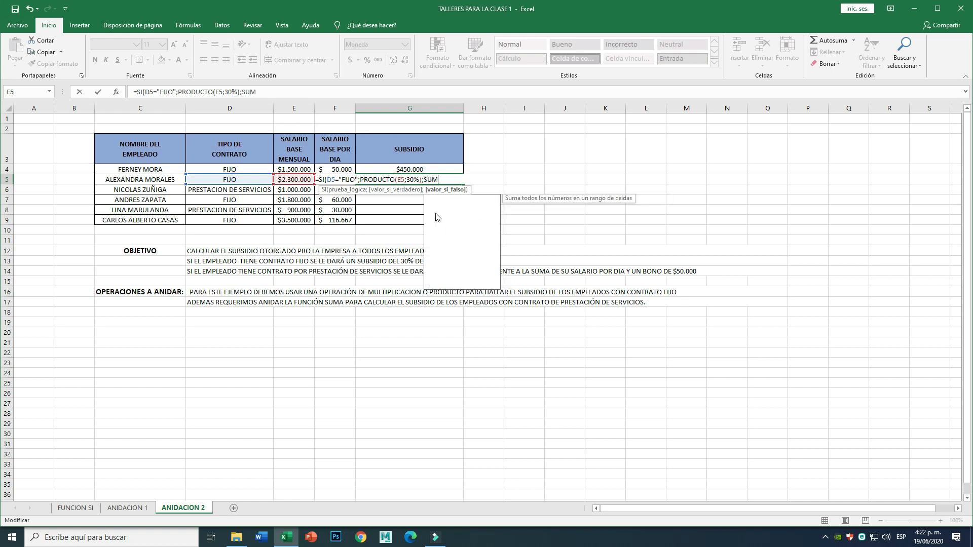
{"action": "type", "text": "A("}
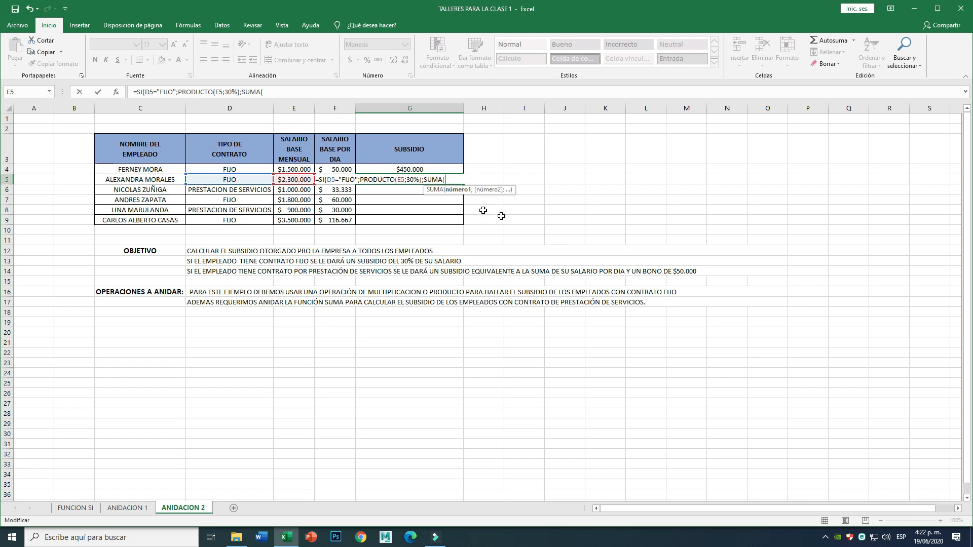
{"action": "type", "text": "F5;"}
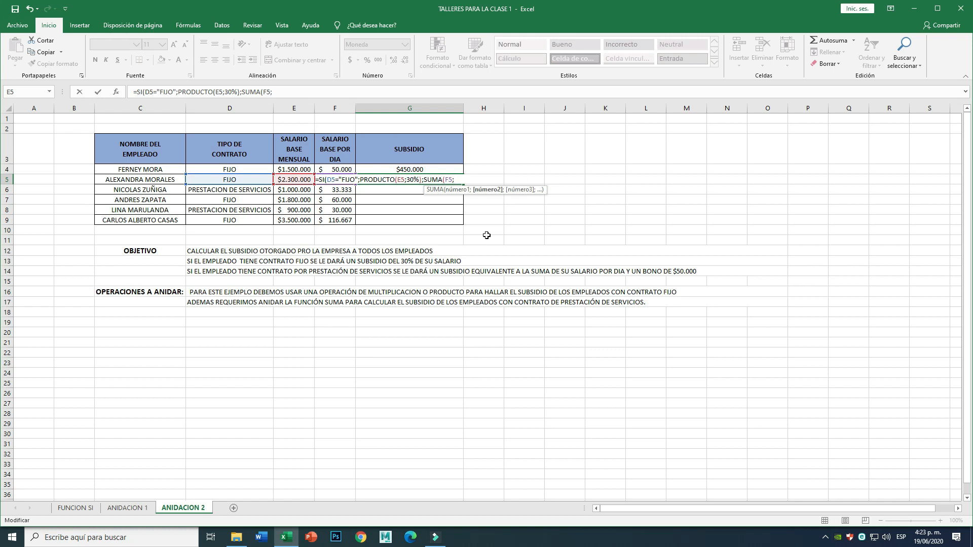
{"action": "type", "text": "50000)"}
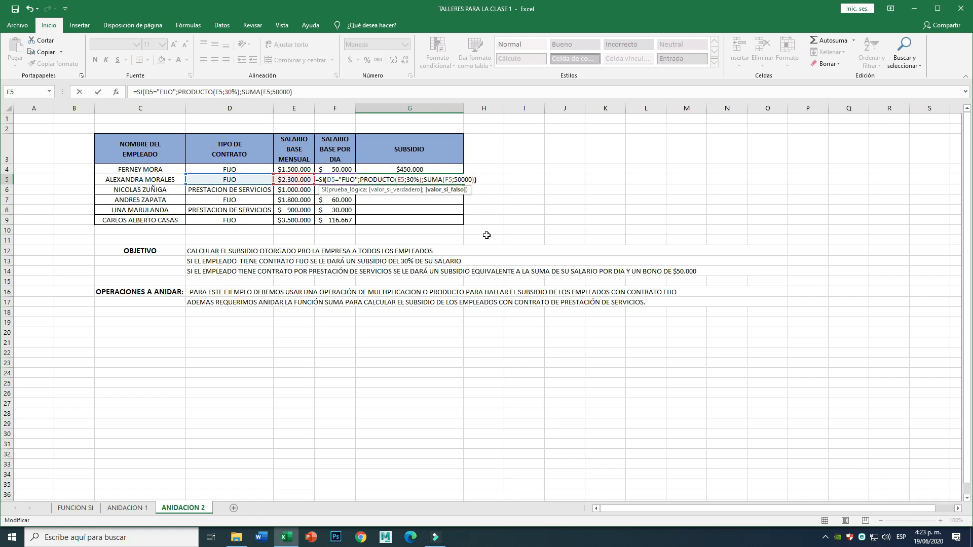
{"action": "type", "text": ")"}
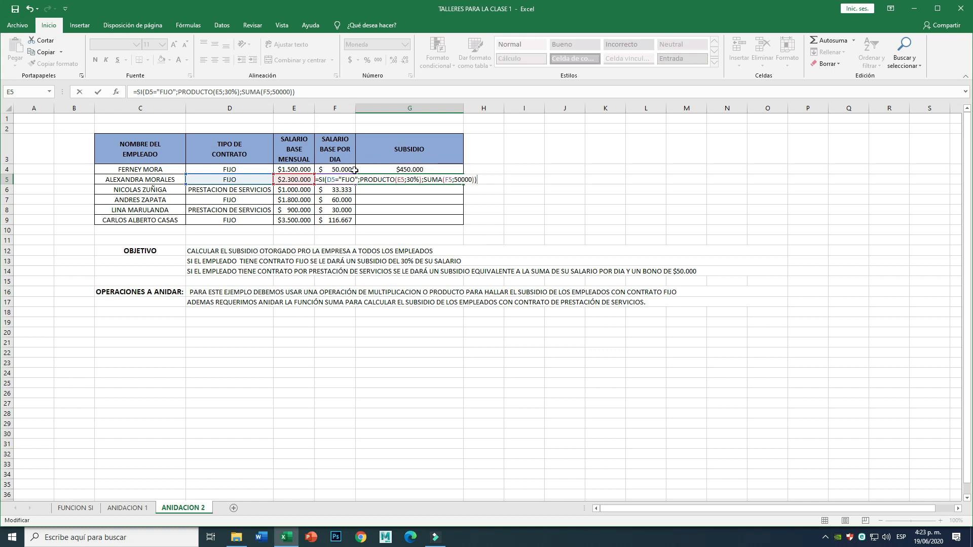
Step: Check the nested PRODUCTO and SUMA arguments in the G5 formula and enter the formula
{"action": "left_click_drag", "start_coordinate": [360, 180], "coordinate": [419, 177]}
{"action": "left_click_drag", "start_coordinate": [421, 177], "coordinate": [423, 177]}
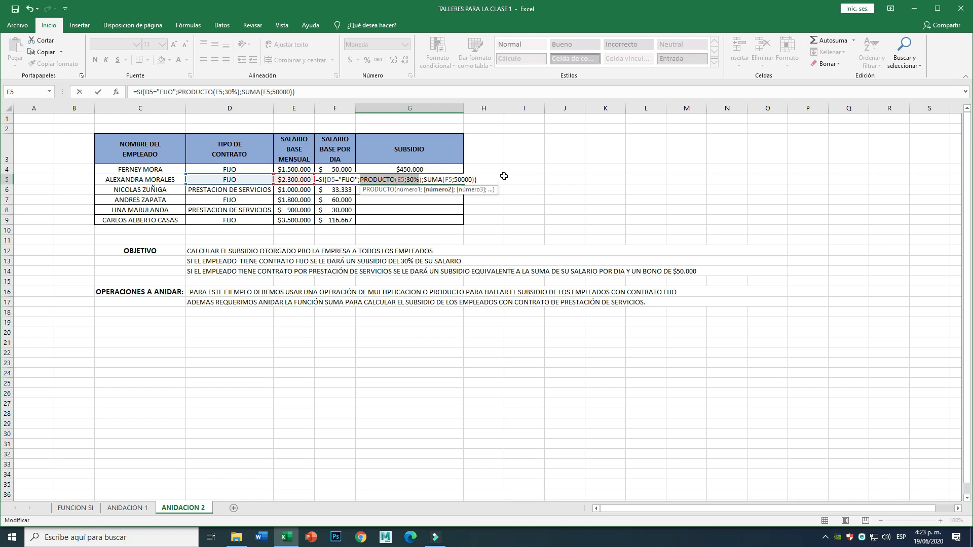
{"action": "left_click_drag", "start_coordinate": [424, 179], "coordinate": [473, 179]}
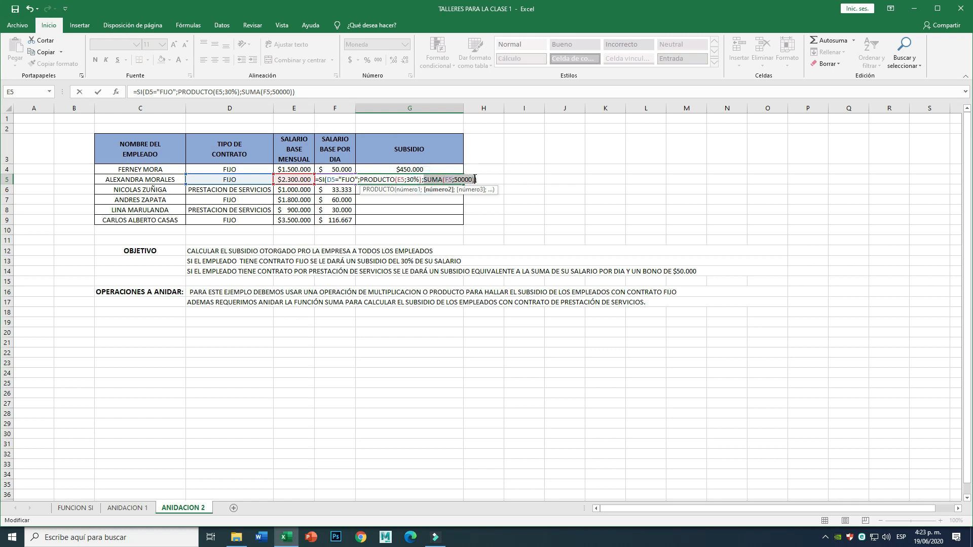
{"action": "left_click_drag", "start_coordinate": [359, 179], "coordinate": [423, 178]}
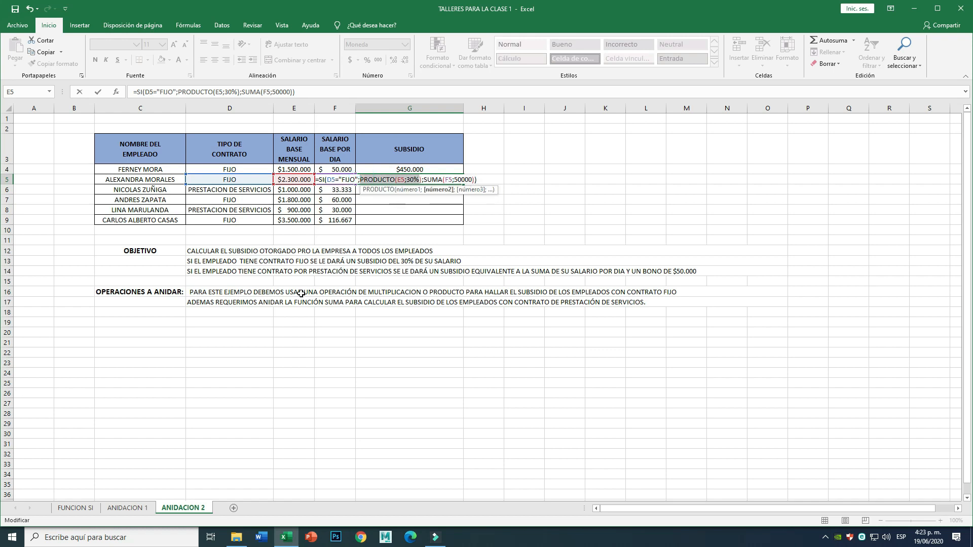
{"action": "key", "text": "Return"}
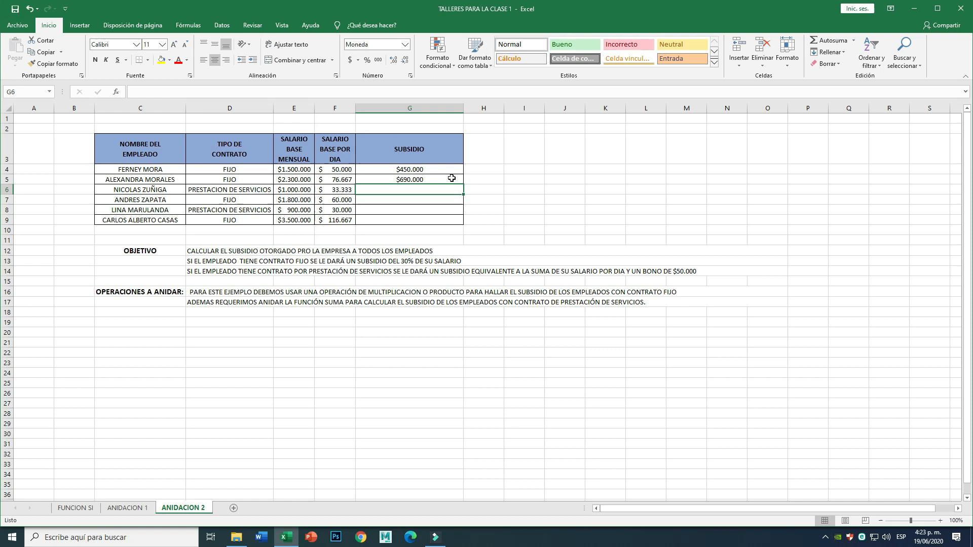
Step: Compare the operator-based formula in G4 with the nested-function formula in G5
{"action": "left_click", "coordinate": [419, 179]}
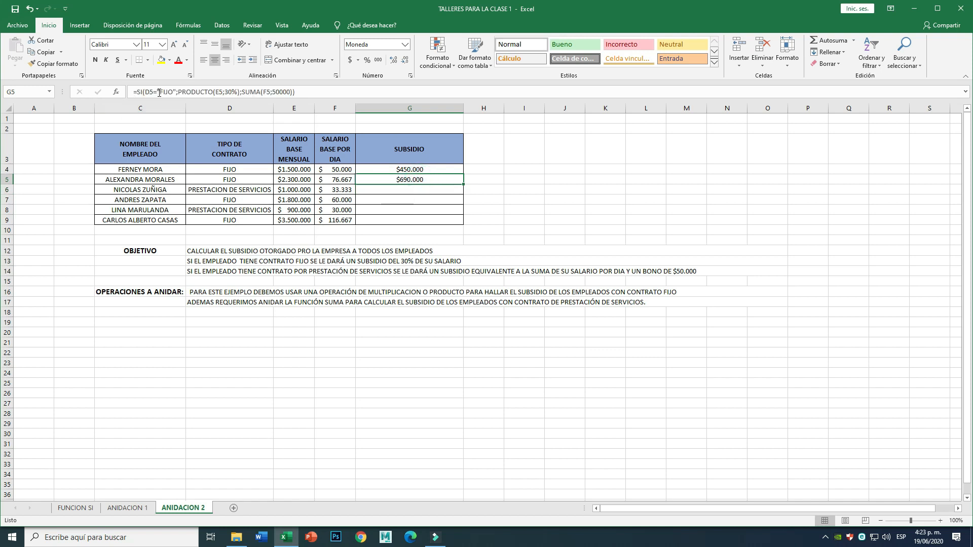
{"action": "left_click", "coordinate": [410, 169]}
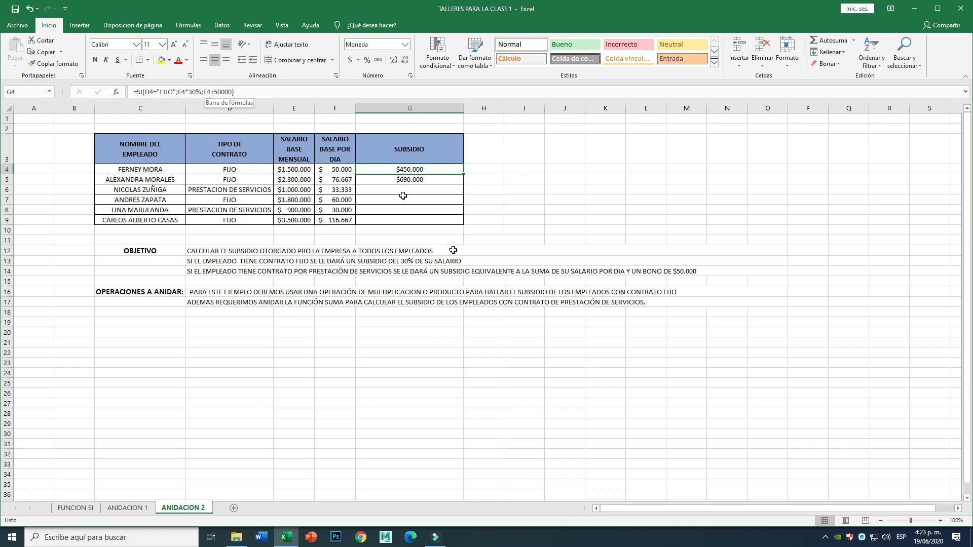
{"action": "left_click", "coordinate": [440, 180]}
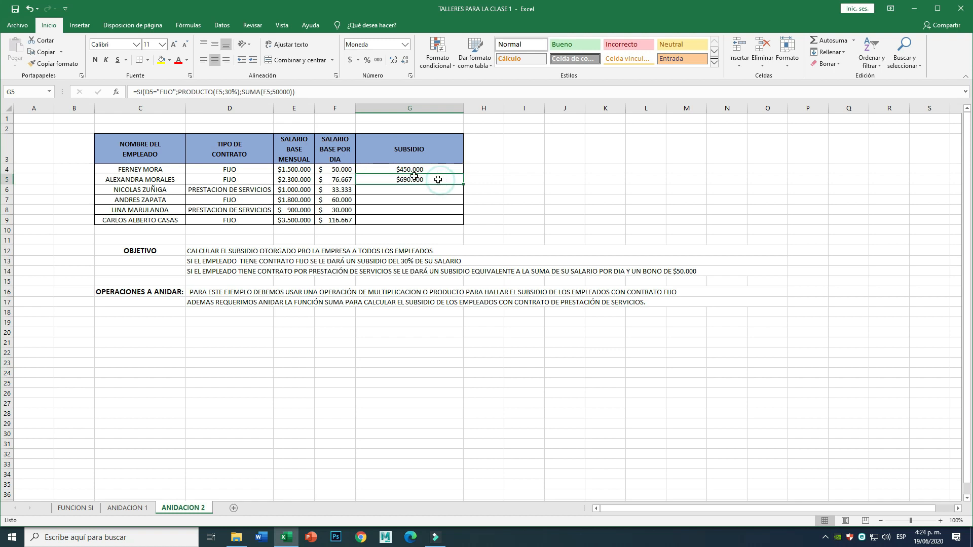
{"action": "left_click", "coordinate": [303, 93]}
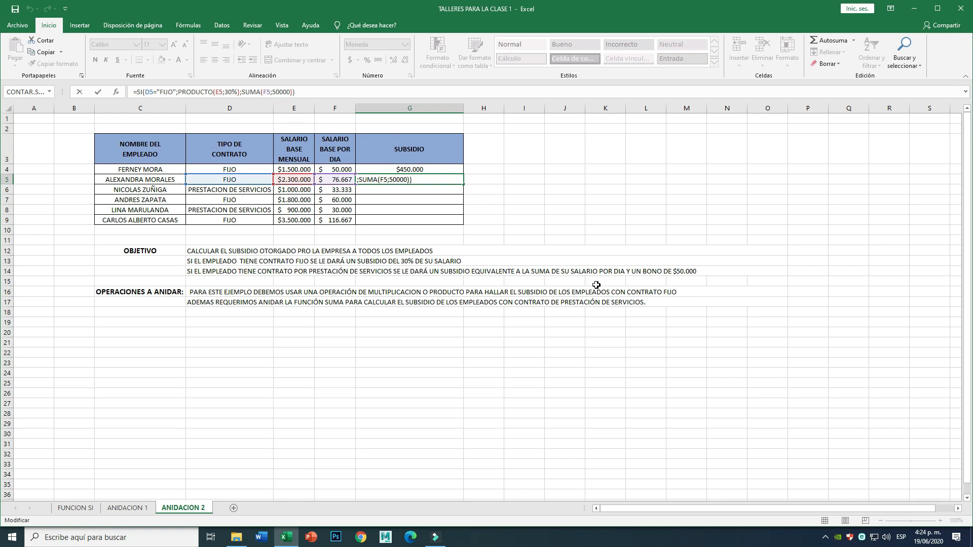
{"action": "key", "text": "Return"}
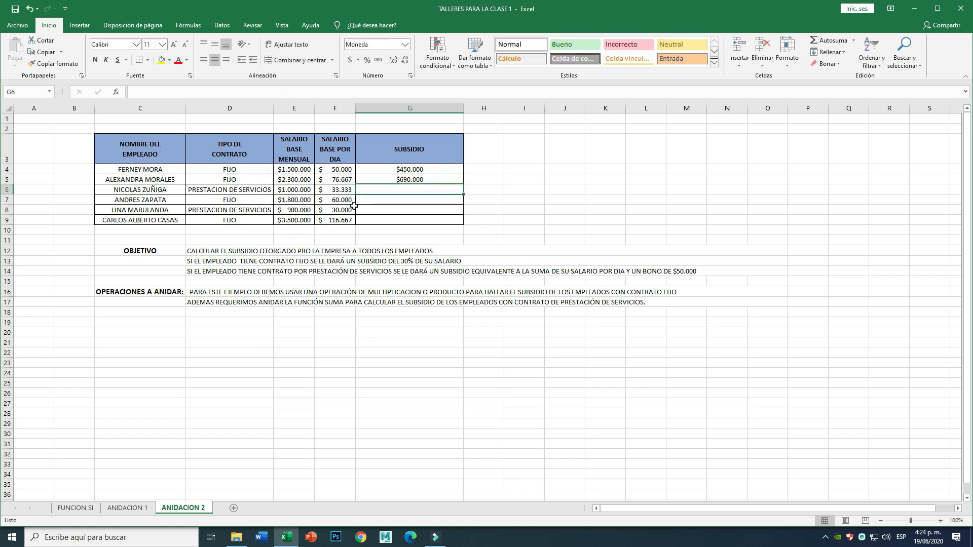
Step: Copy the G5 subsidy formula down to G9 for the remaining employees
{"action": "left_click", "coordinate": [425, 182]}
{"action": "left_click_drag", "start_coordinate": [464, 183], "coordinate": [455, 229]}
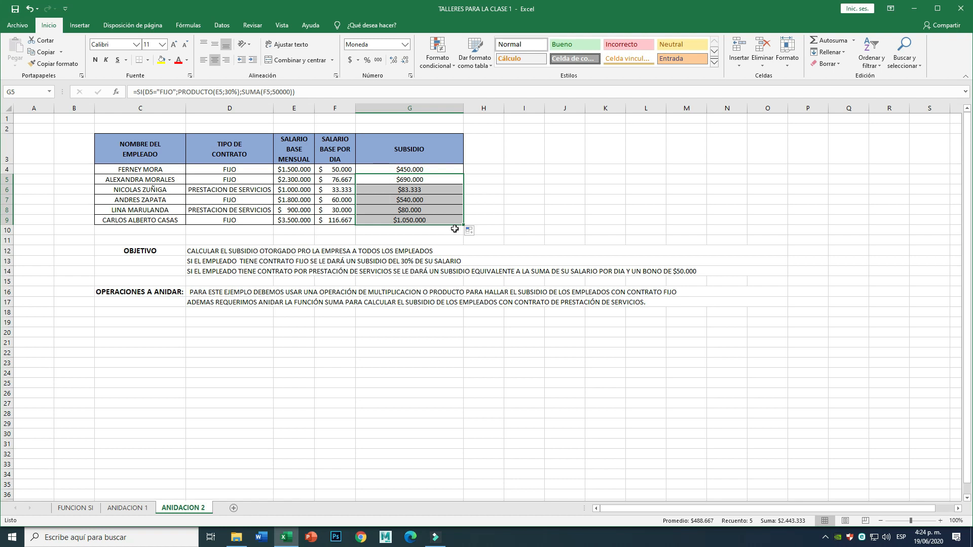
Step: Shade the service-contract employee's row C6:G6 with a light blue-grey fill
{"action": "left_click", "coordinate": [158, 190]}
{"action": "left_click_drag", "start_coordinate": [157, 190], "coordinate": [400, 191]}
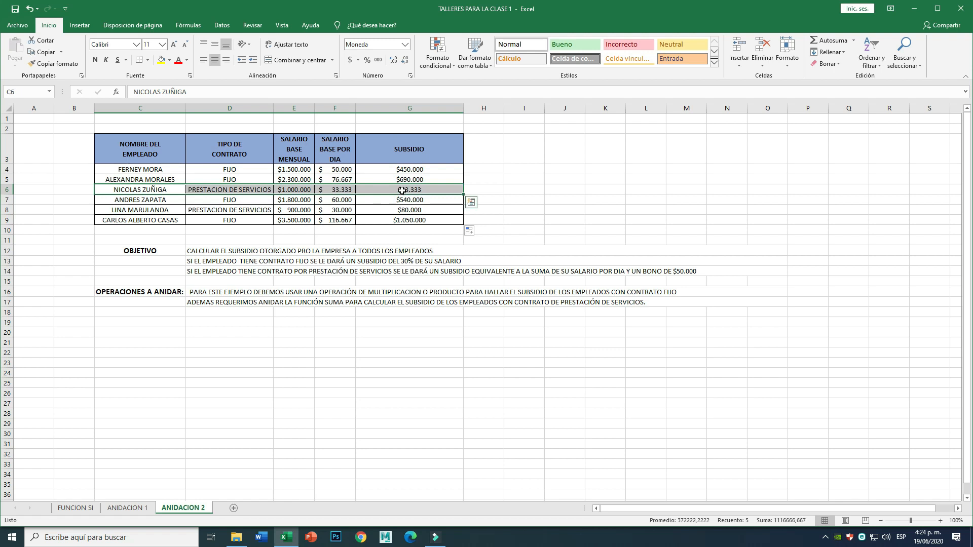
{"action": "left_click", "coordinate": [169, 60]}
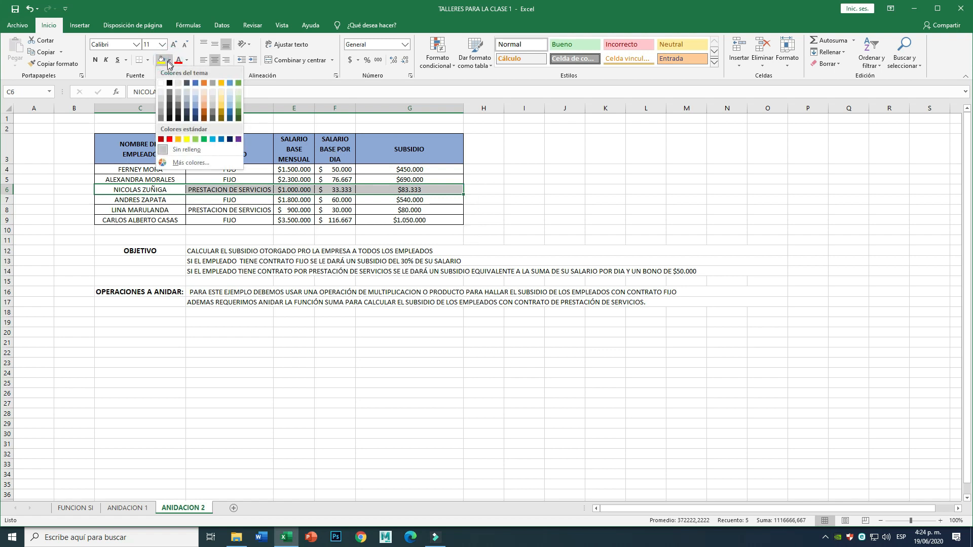
{"action": "left_click", "coordinate": [186, 92]}
{"action": "left_click", "coordinate": [562, 200]}
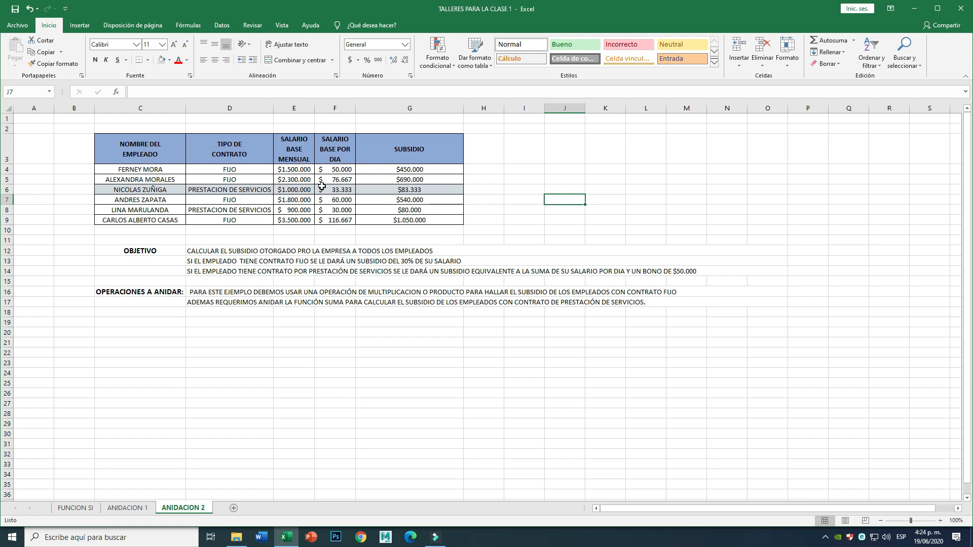
Step: Examine the nested SUMA function in the G6 formula and the nested PRODUCTO function in the G5 formula
{"action": "left_click", "coordinate": [416, 191]}
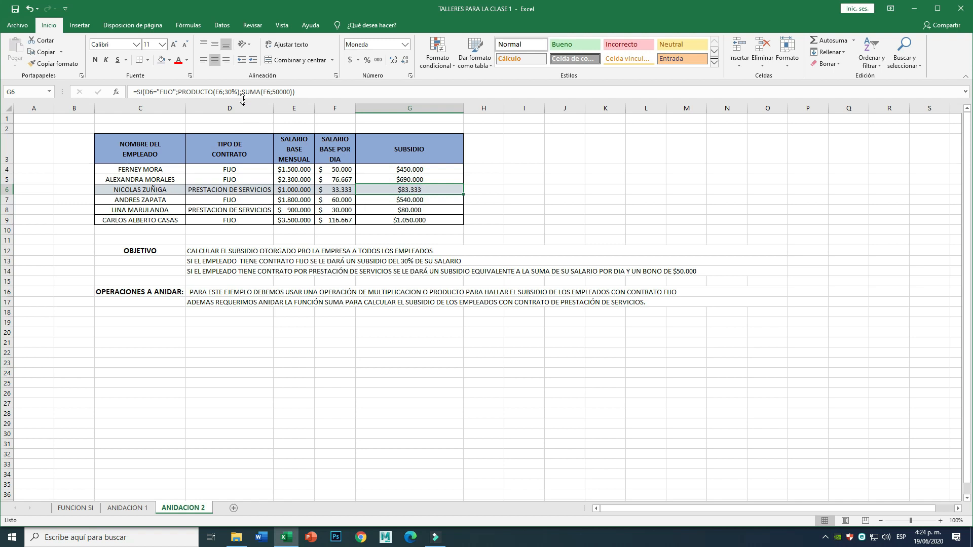
{"action": "left_click_drag", "start_coordinate": [242, 92], "coordinate": [290, 92]}
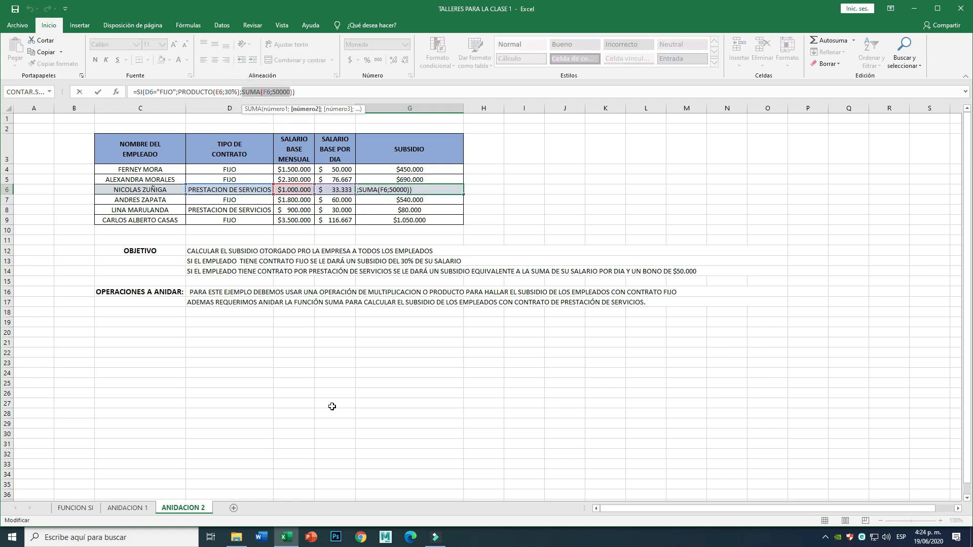
{"action": "key", "text": "Return"}
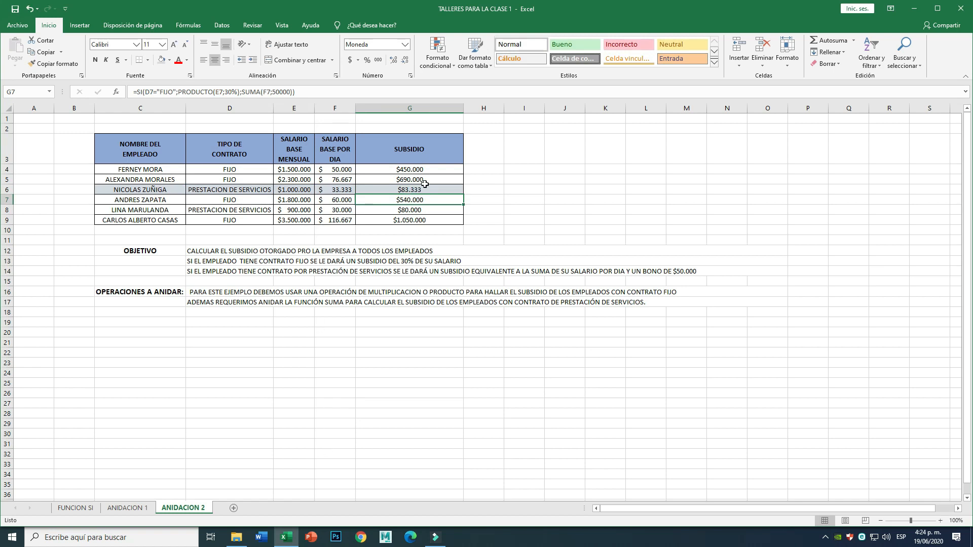
{"action": "left_click", "coordinate": [407, 182]}
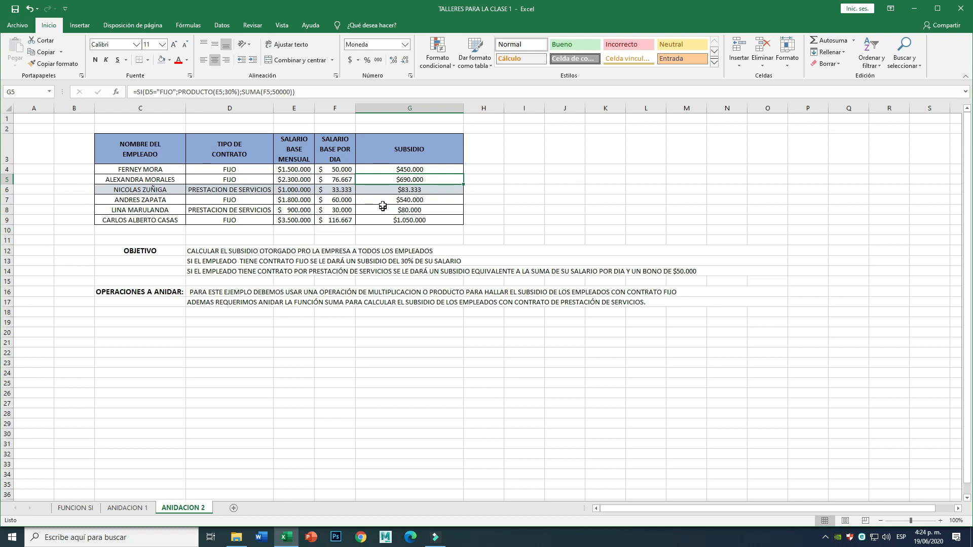
{"action": "double_click", "coordinate": [366, 181]}
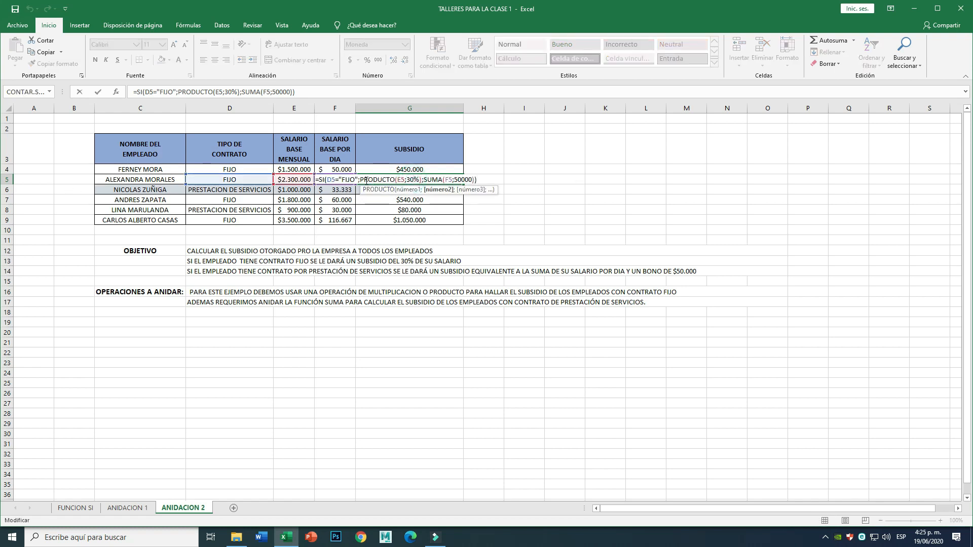
{"action": "left_click_drag", "start_coordinate": [360, 179], "coordinate": [422, 179]}
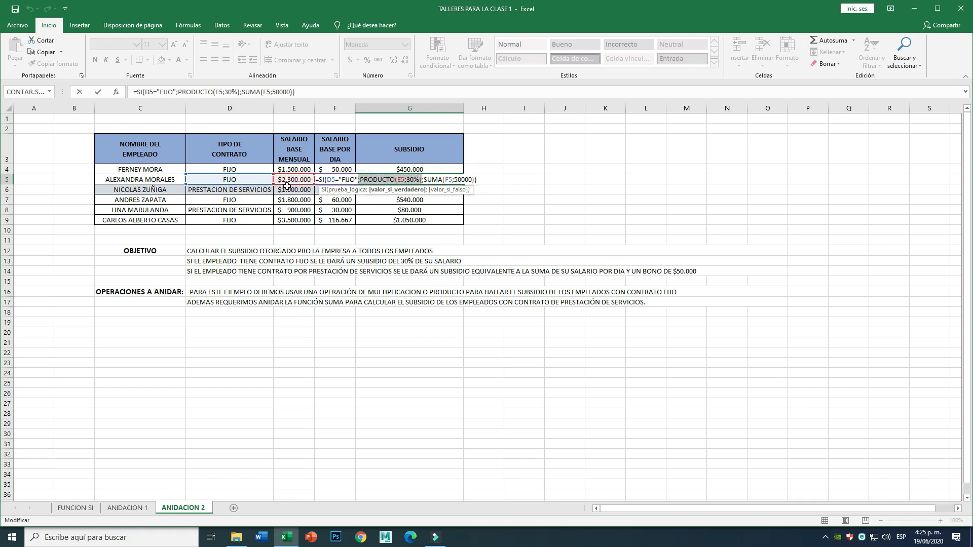
{"action": "key", "text": "Return"}
{"action": "key", "text": "Return"}
{"action": "key", "text": "Return"}
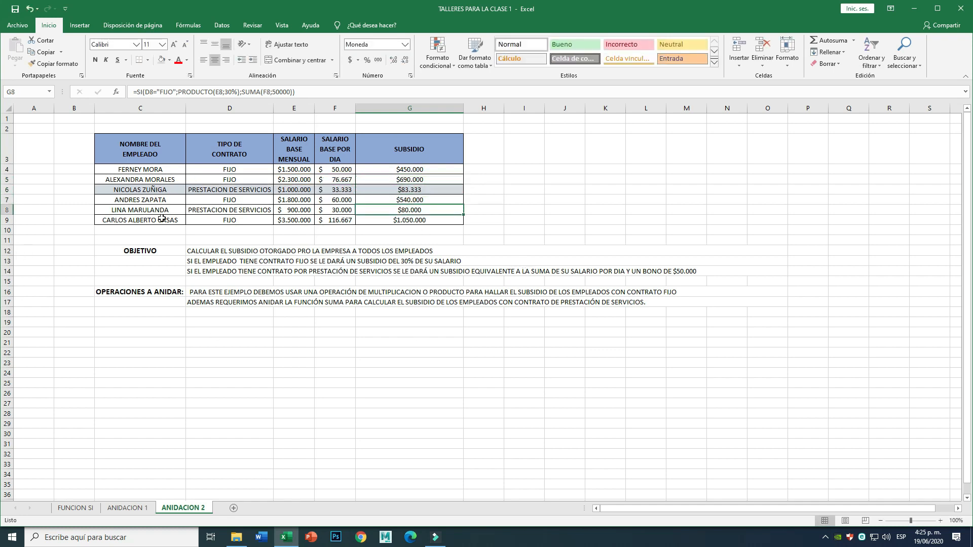
Step: Apply the same light blue-grey fill to the other service-contract employee's row, C8:G8
{"action": "left_click_drag", "start_coordinate": [149, 210], "coordinate": [410, 213]}
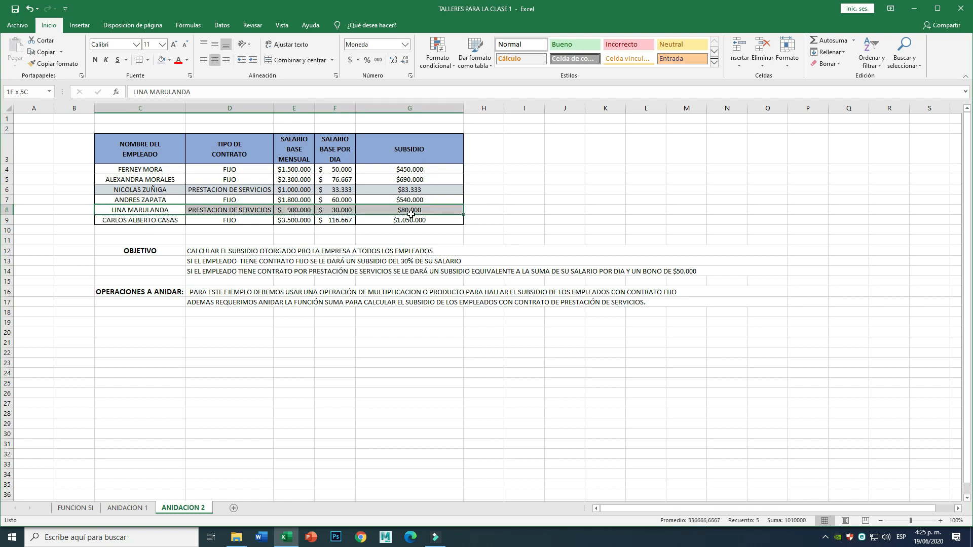
{"action": "left_click", "coordinate": [161, 60]}
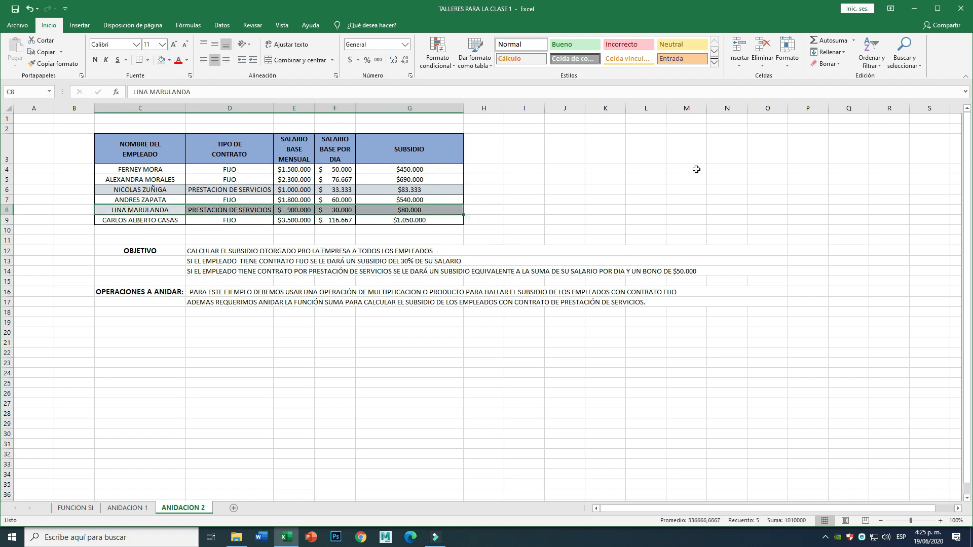
{"action": "left_click", "coordinate": [629, 217]}
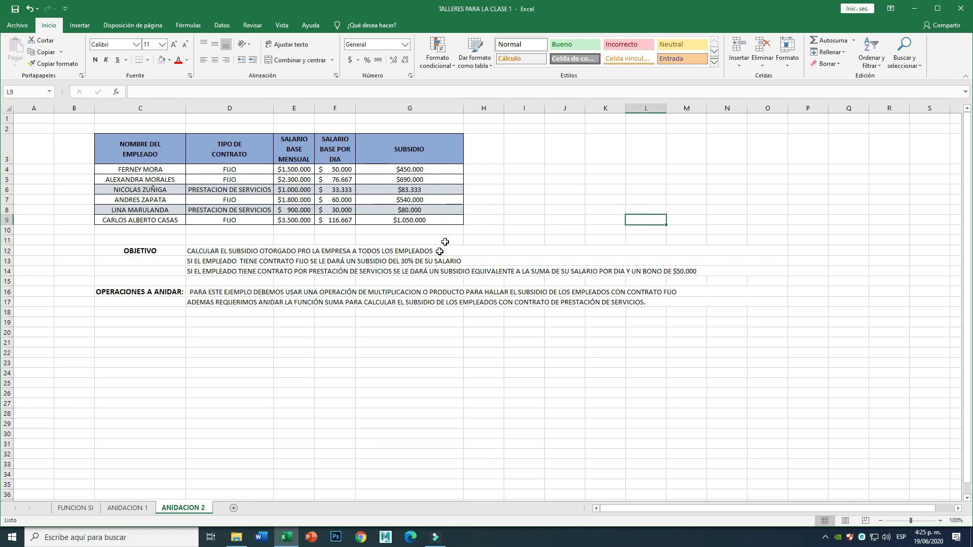